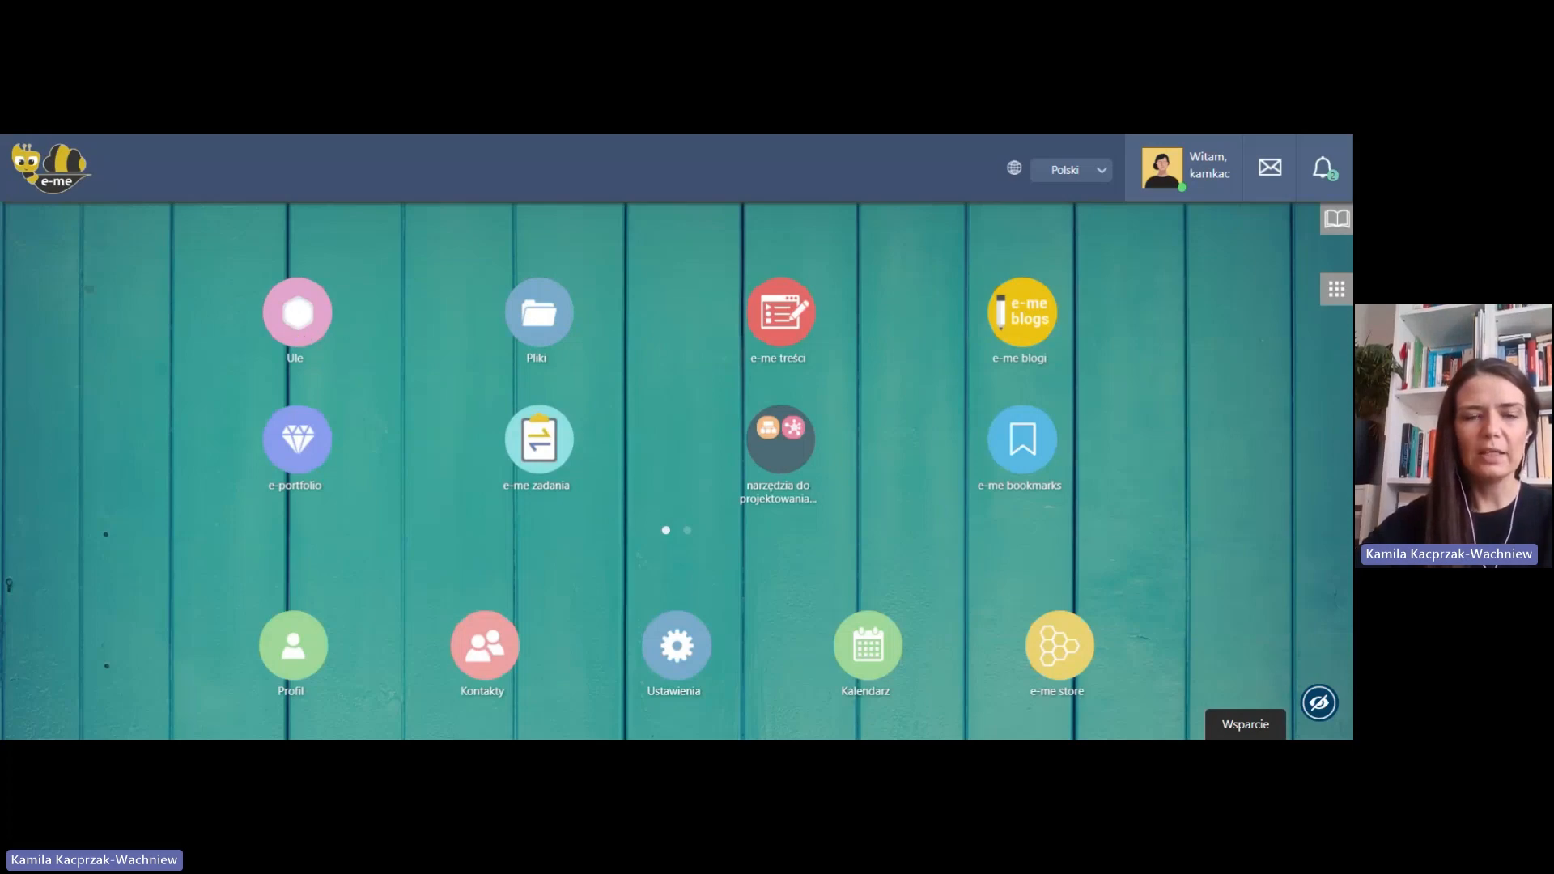
Open the Ule section and browse through all the hives in which you participate.
{"action": "left_click", "coordinate": [299, 318]}
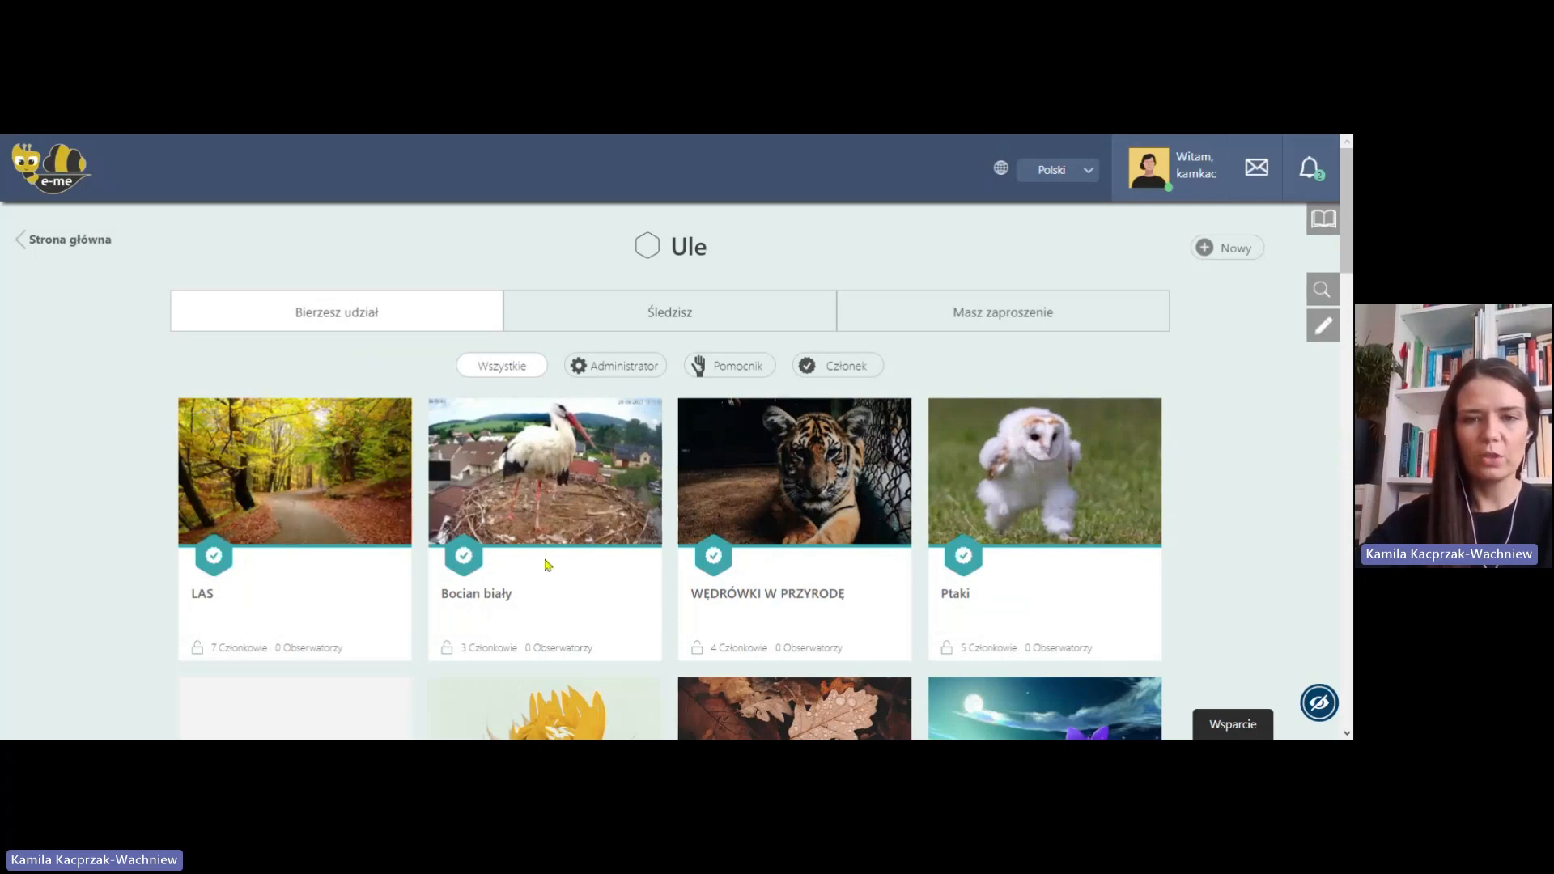
{"action": "scroll", "coordinate": [972, 574], "scroll_direction": "down", "scroll_amount": 1}
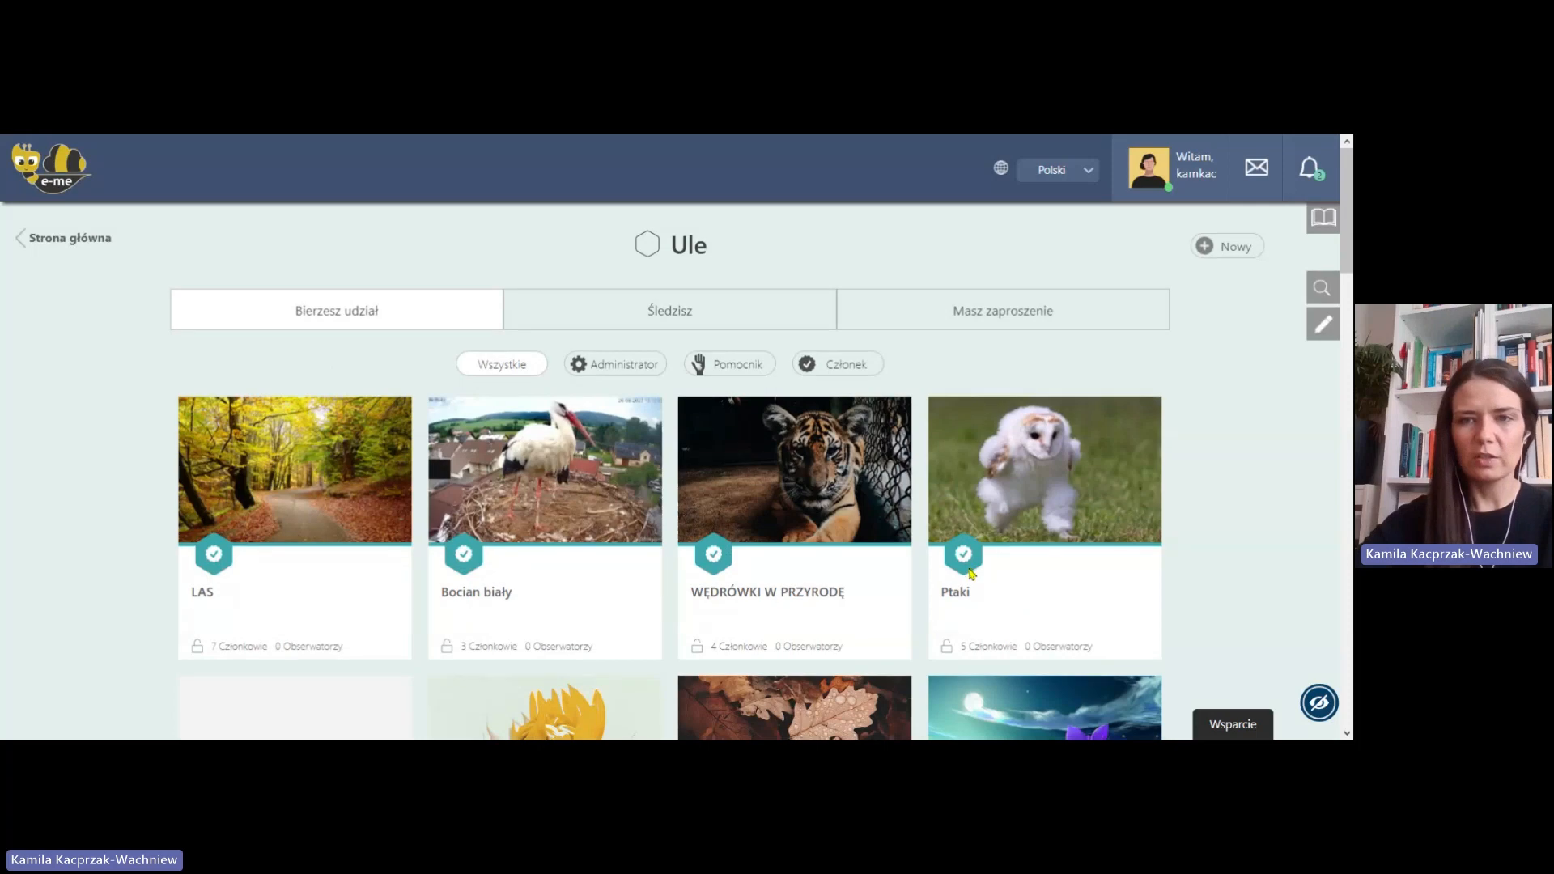
{"action": "scroll", "coordinate": [973, 574], "scroll_direction": "down", "scroll_amount": 7}
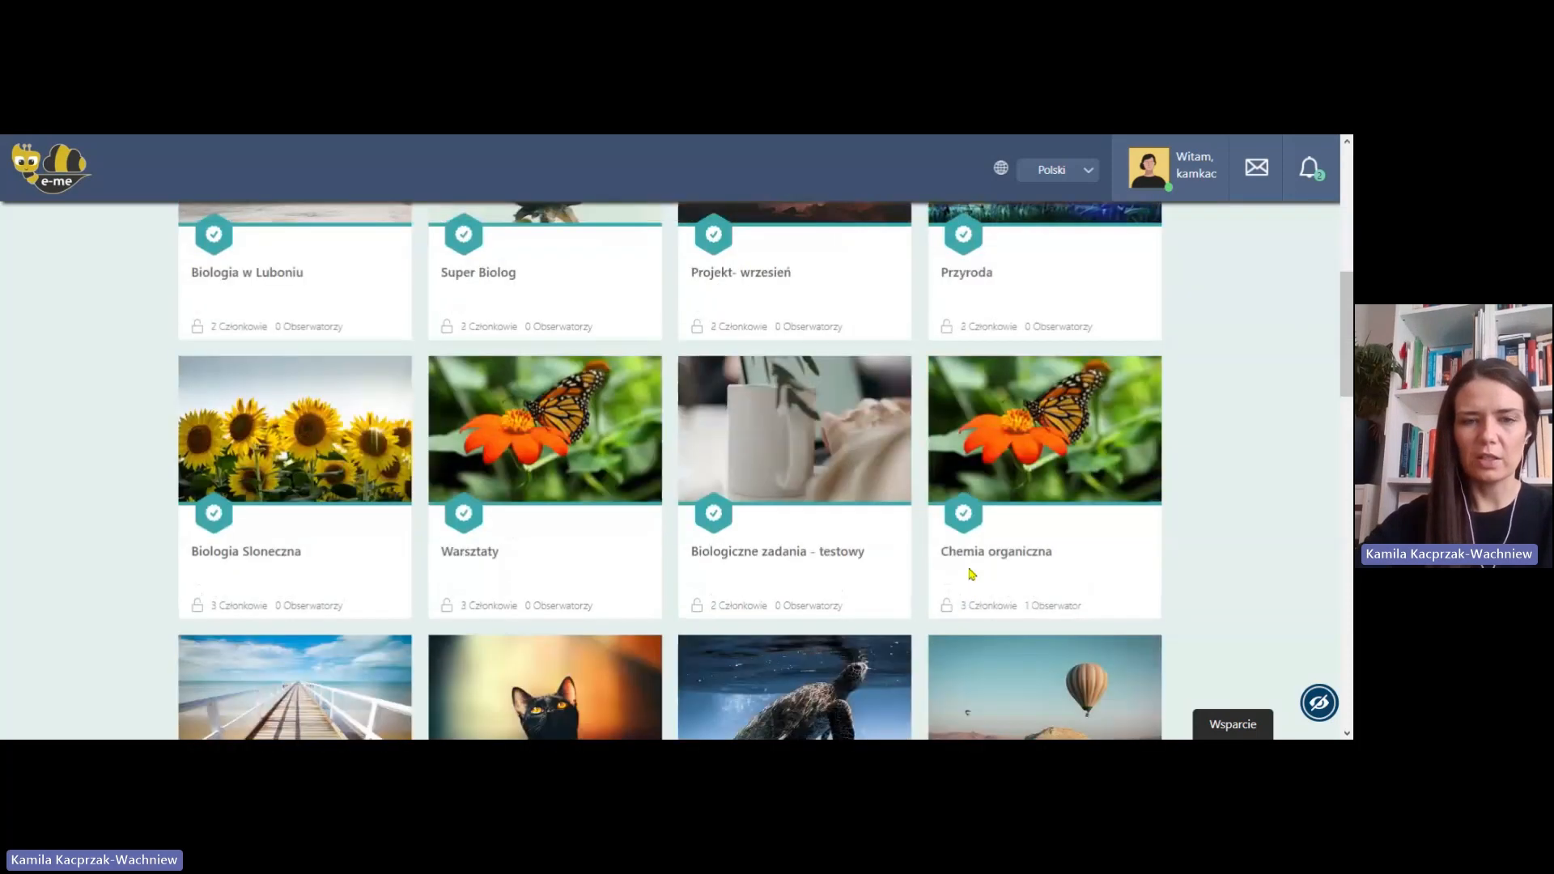
{"action": "scroll", "coordinate": [972, 574], "scroll_direction": "down", "scroll_amount": 5}
{"action": "scroll", "coordinate": [906, 506], "scroll_direction": "down", "scroll_amount": 5}
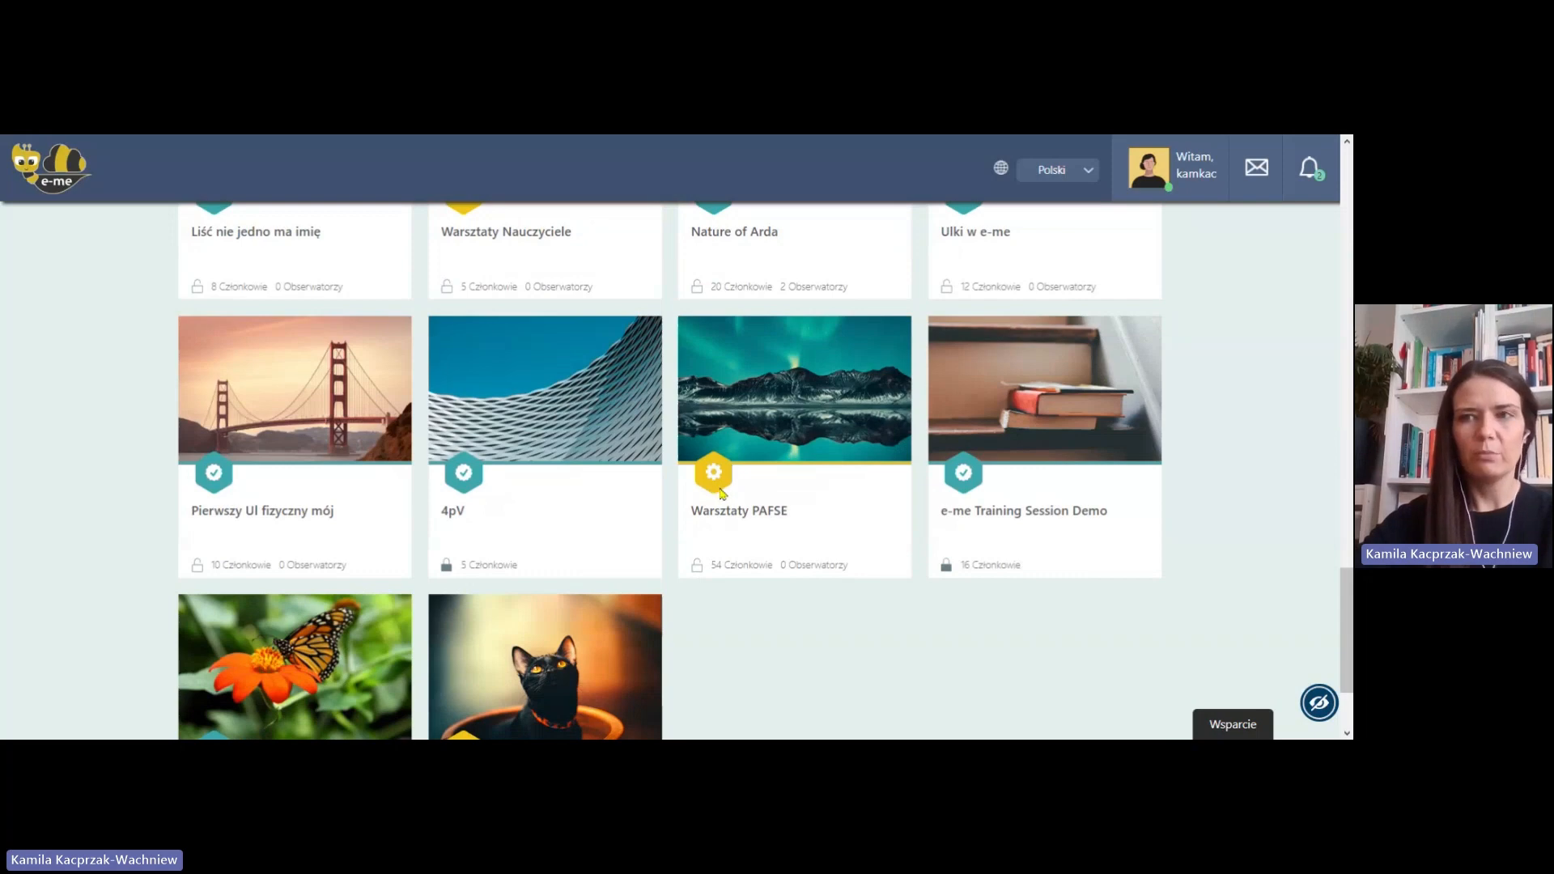
{"action": "scroll", "coordinate": [720, 486], "scroll_direction": "up", "scroll_amount": 15}
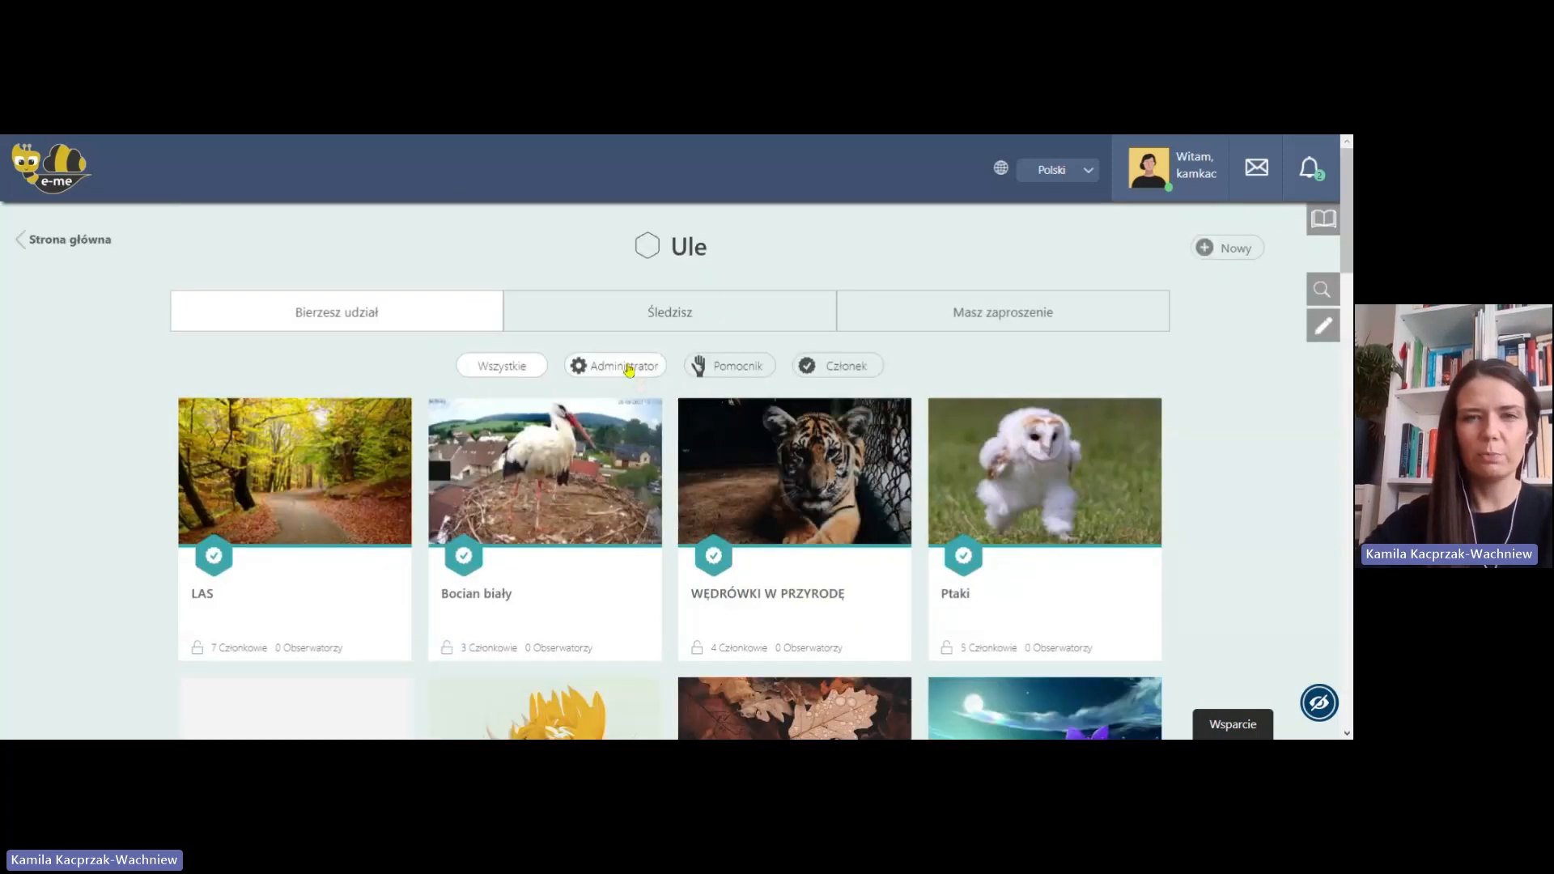
Review the hives by Administrator and Członek role, the followed hives and the pending invitations, and return to the participating hives.
{"action": "left_click", "coordinate": [629, 367]}
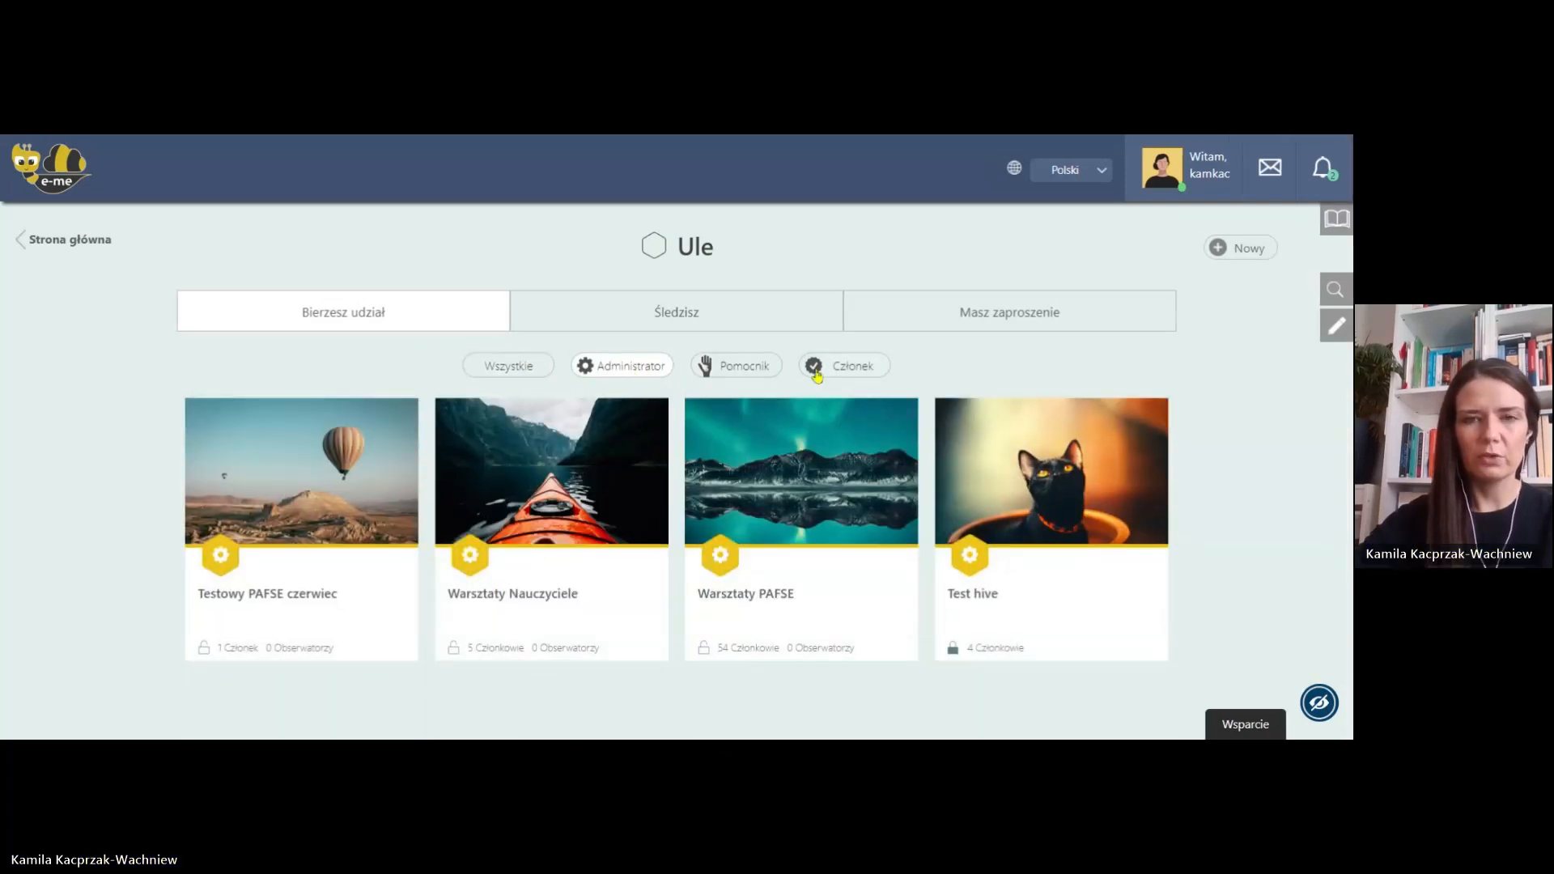
{"action": "left_click", "coordinate": [864, 380]}
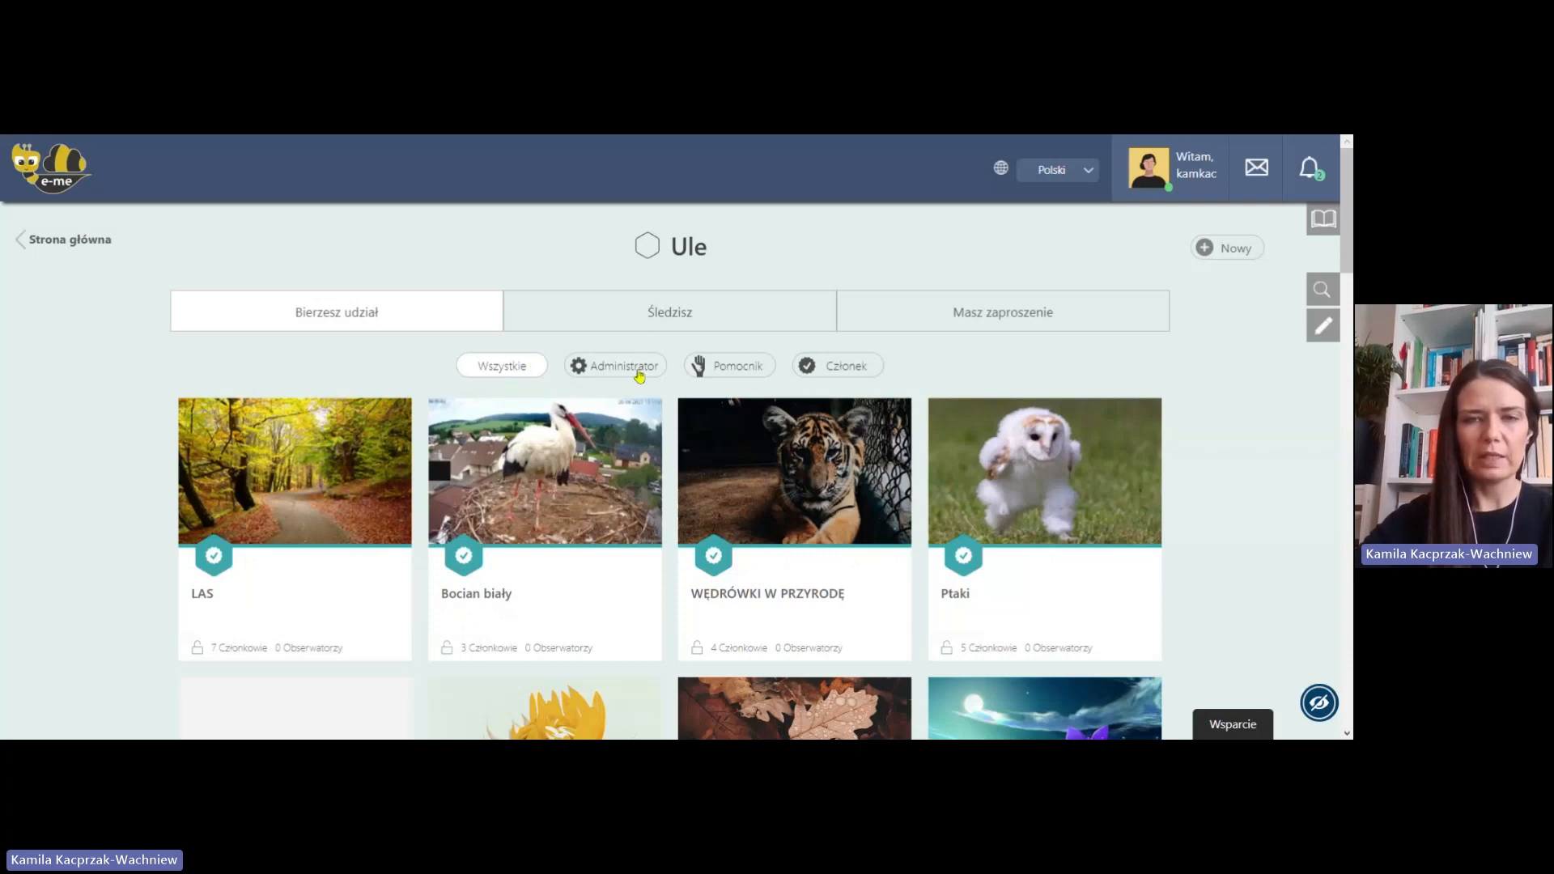
{"action": "left_click", "coordinate": [658, 322]}
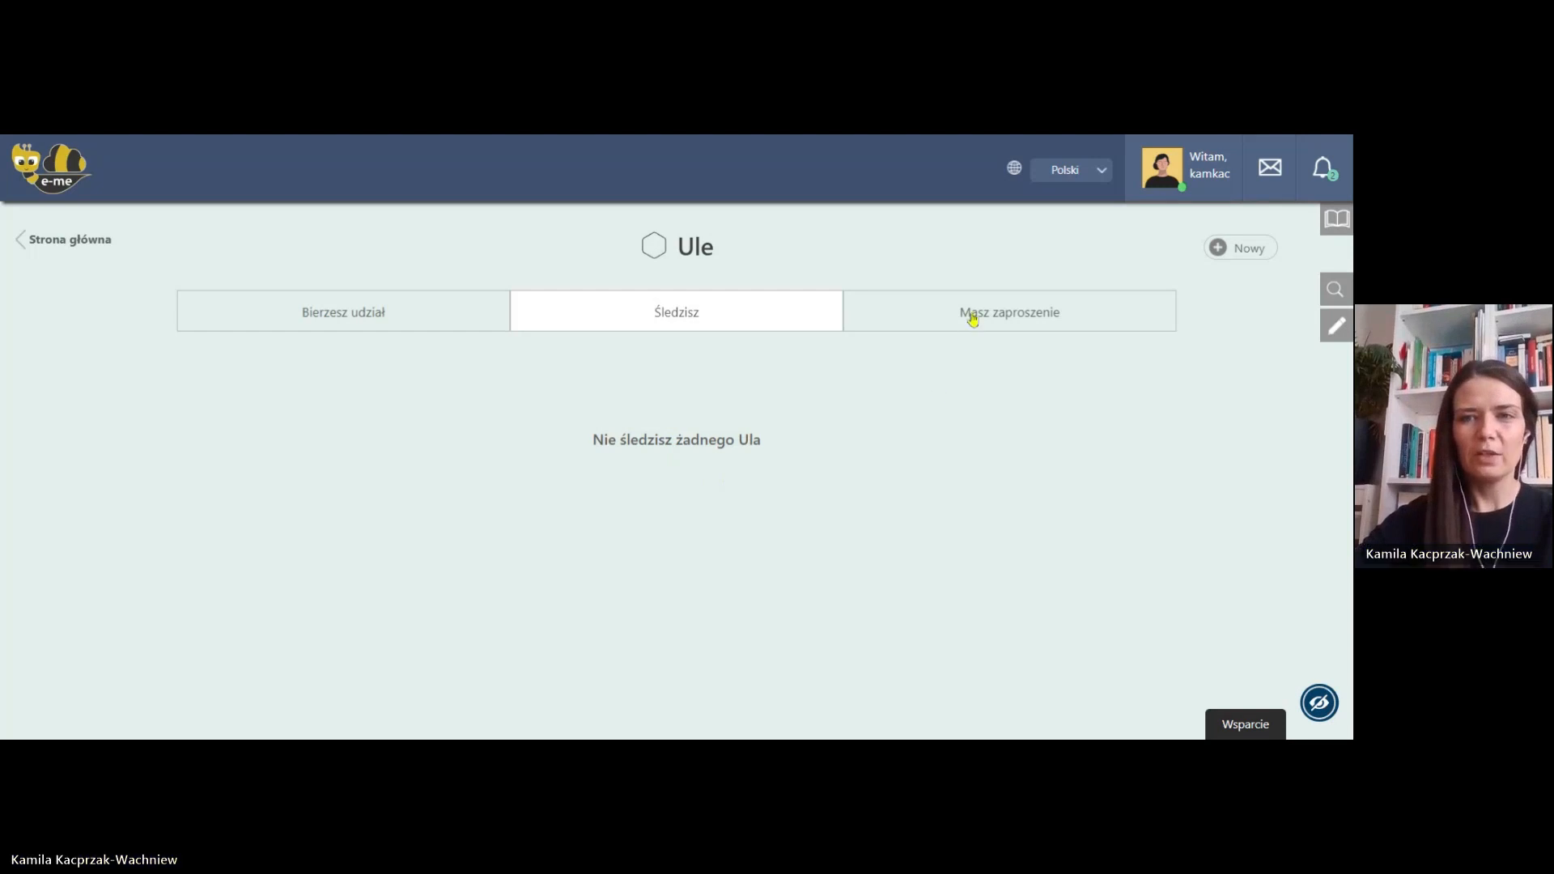
{"action": "left_click", "coordinate": [972, 316]}
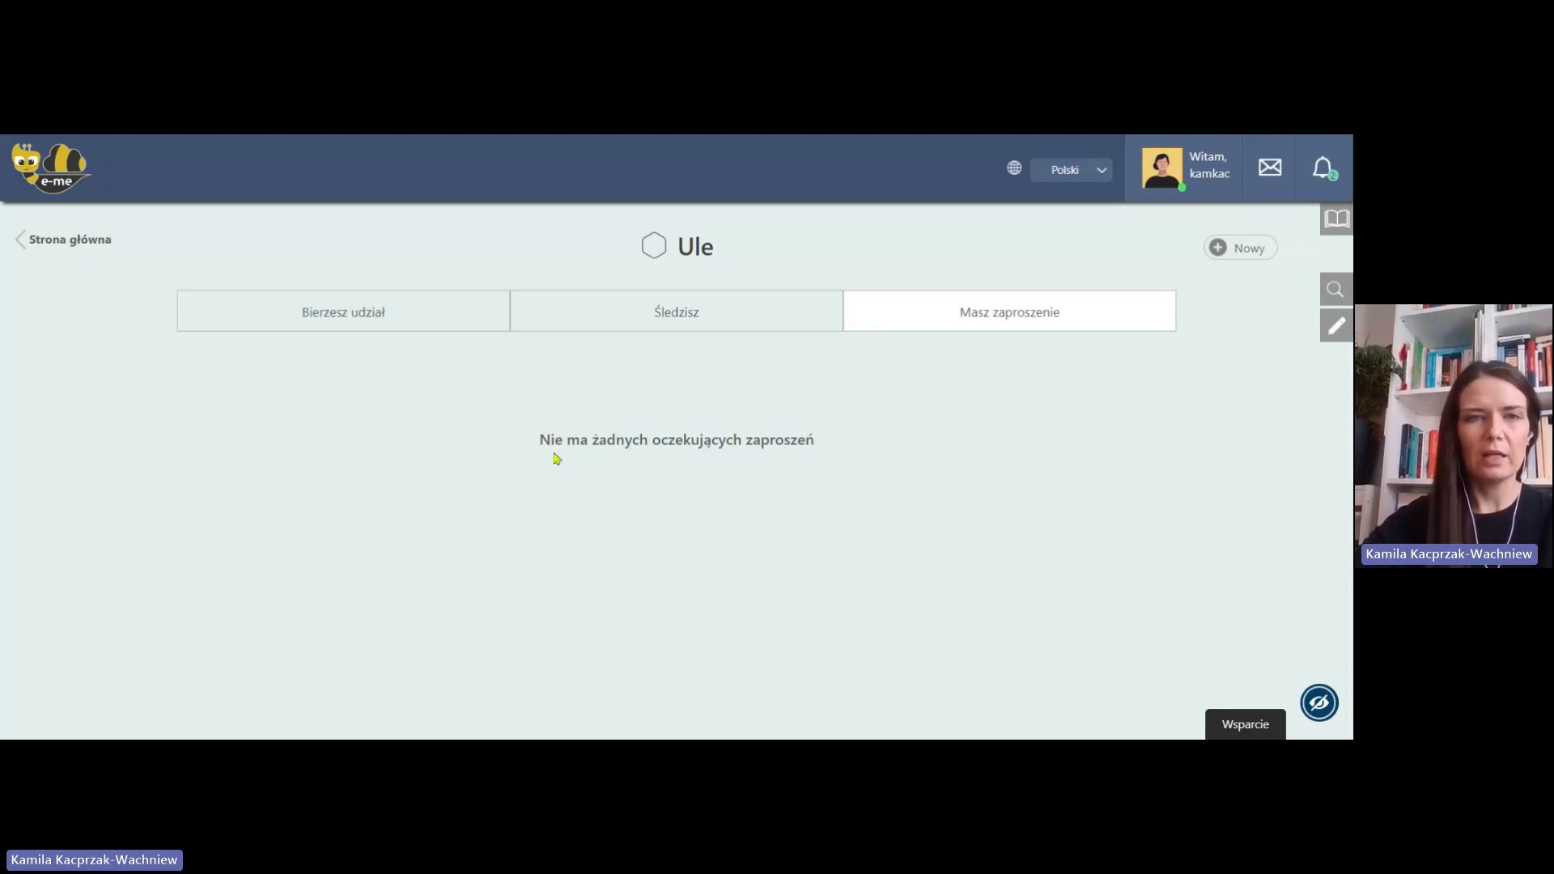
{"action": "left_click", "coordinate": [410, 331]}
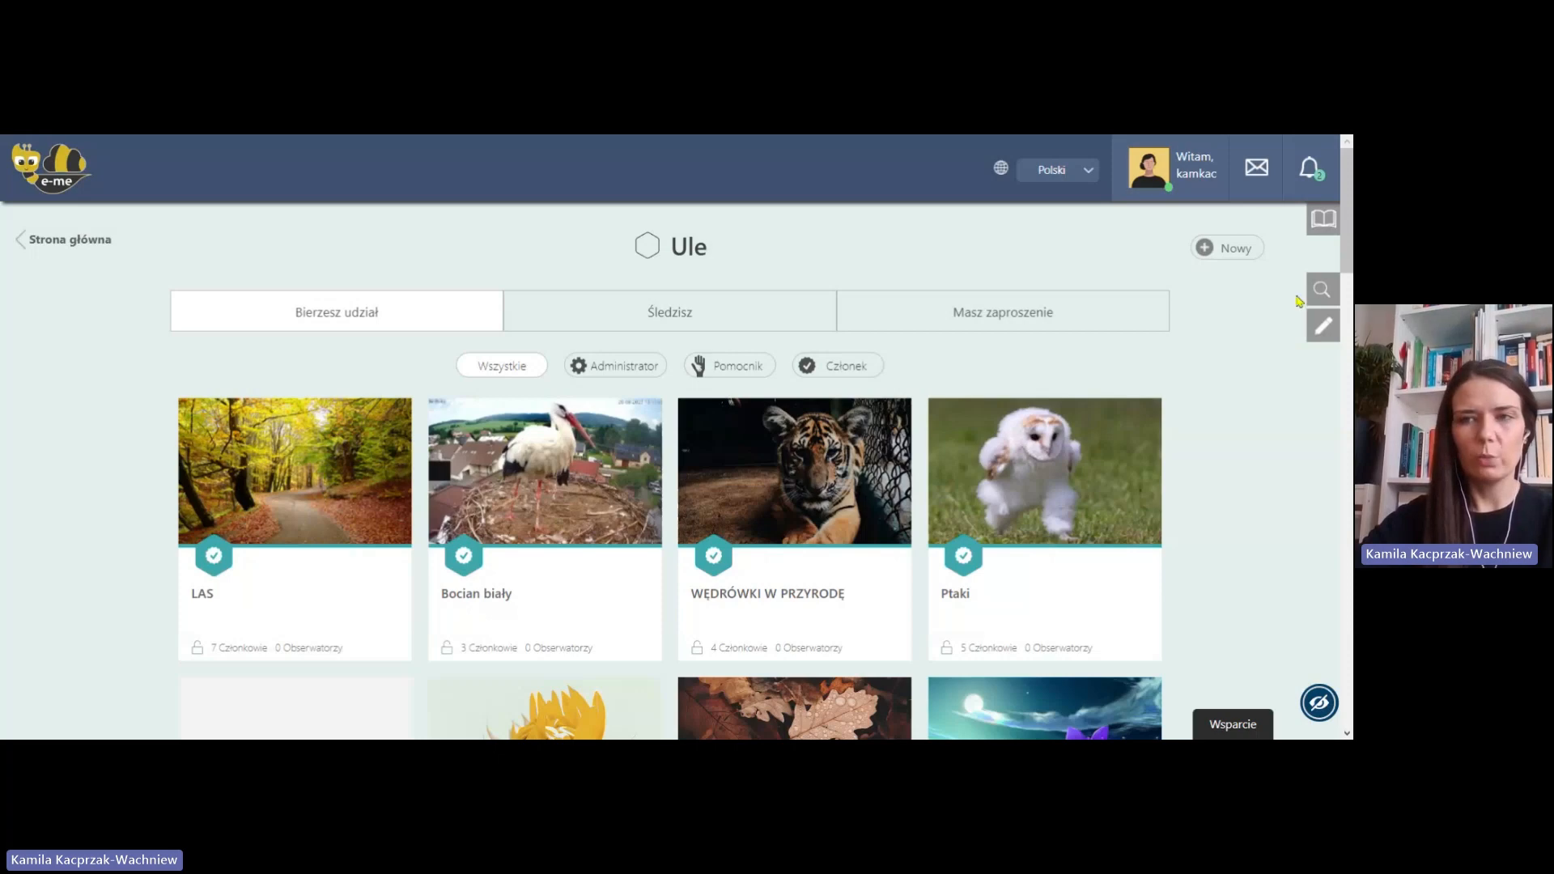
Search the public hives for "Przyroda" and request membership in the hive Próbny ul.
{"action": "left_click", "coordinate": [1321, 290]}
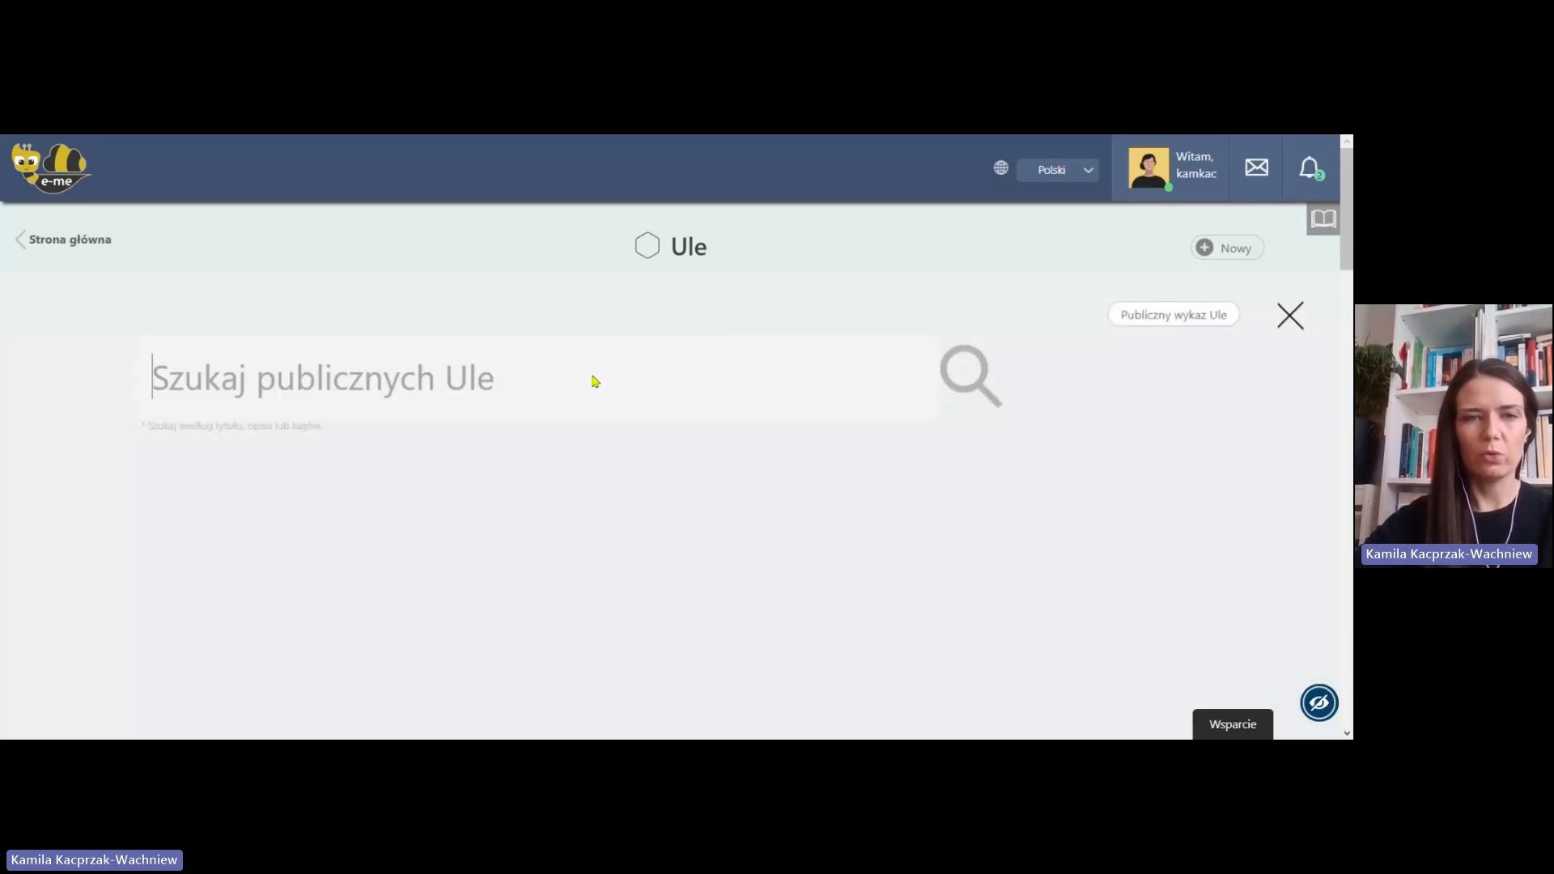
{"action": "type", "text": "Przyroda"}
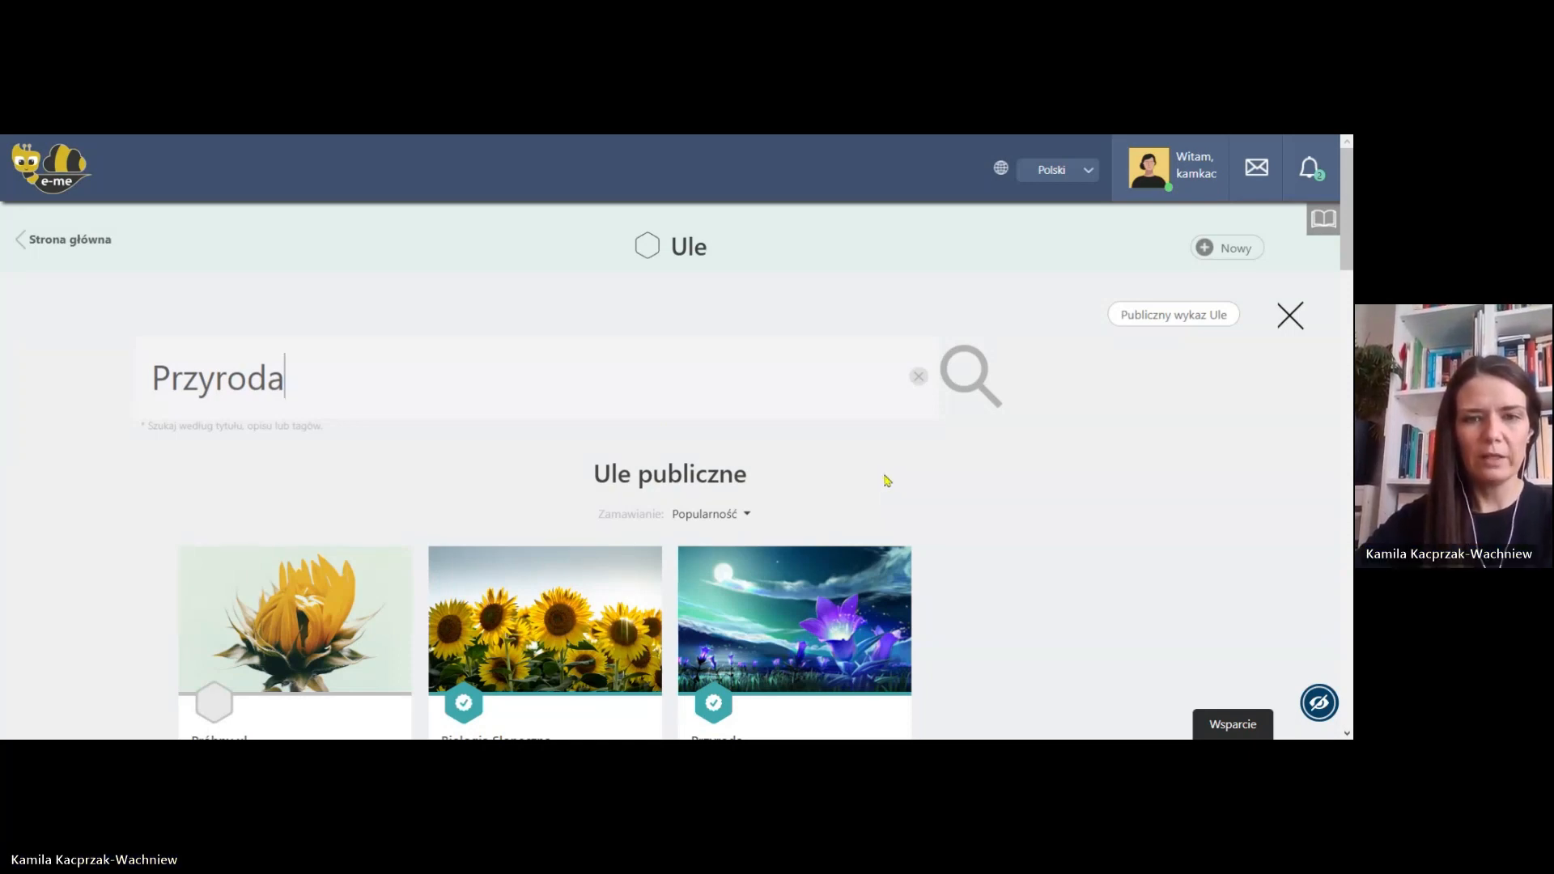
{"action": "scroll", "coordinate": [887, 482], "scroll_direction": "down", "scroll_amount": 2}
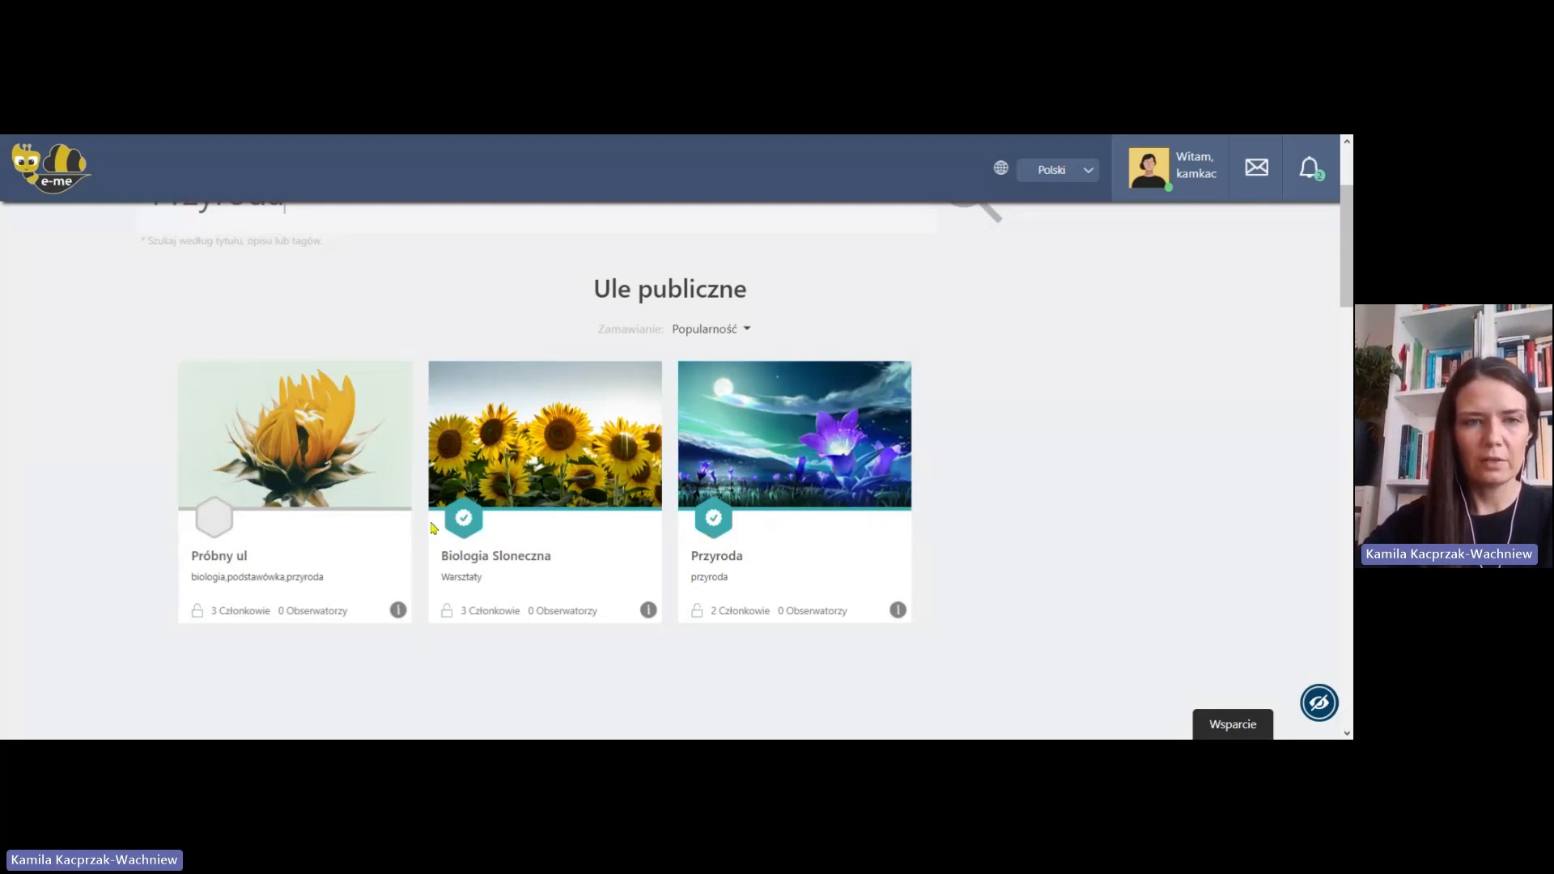
{"action": "left_click", "coordinate": [261, 477]}
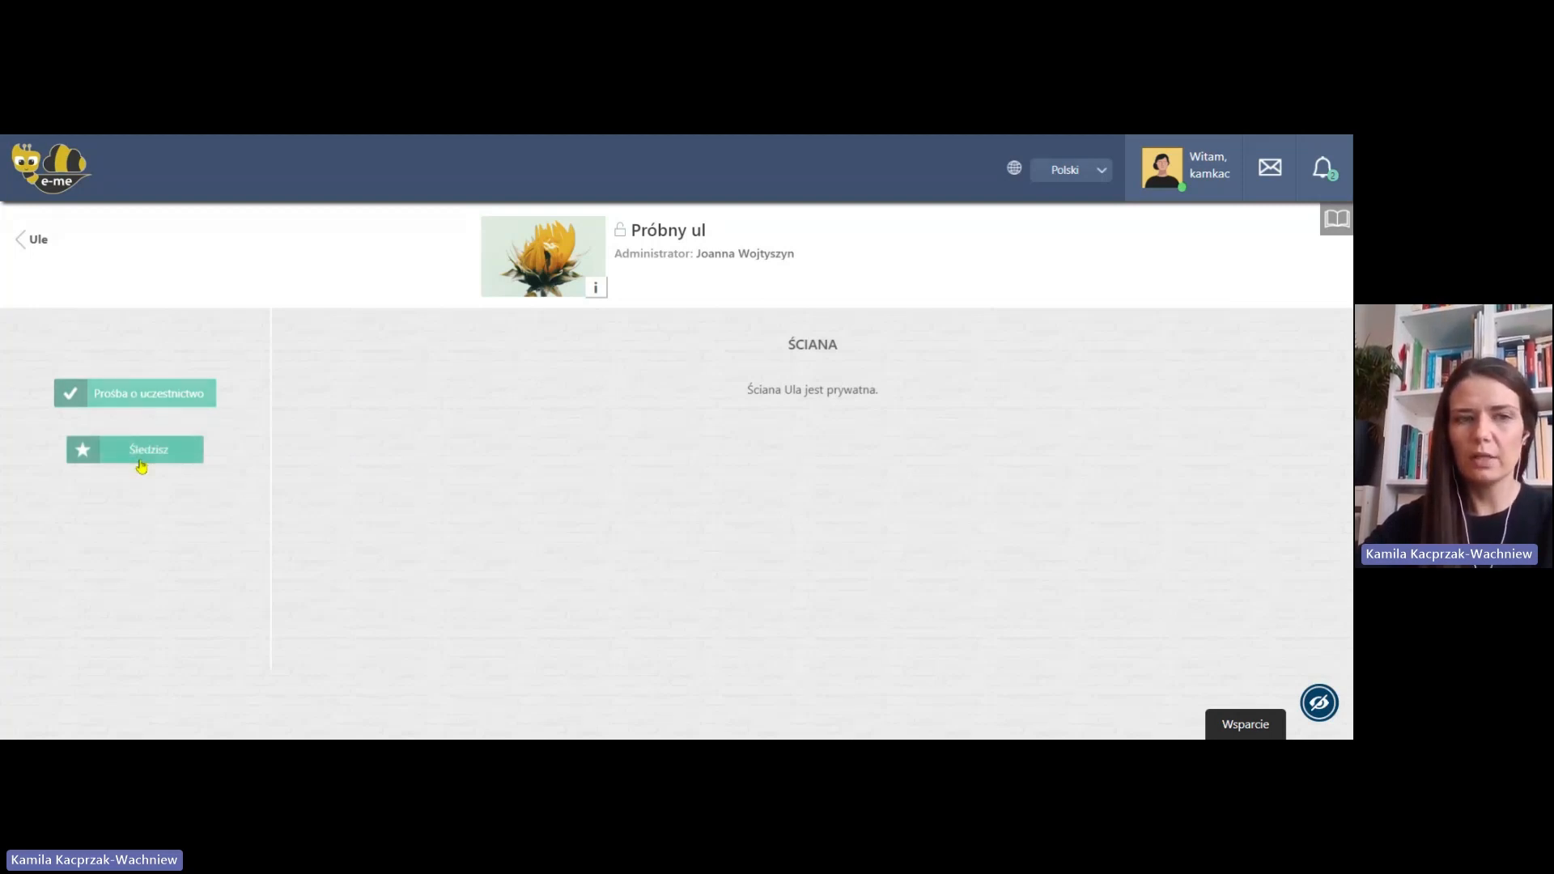
{"action": "left_click", "coordinate": [144, 402]}
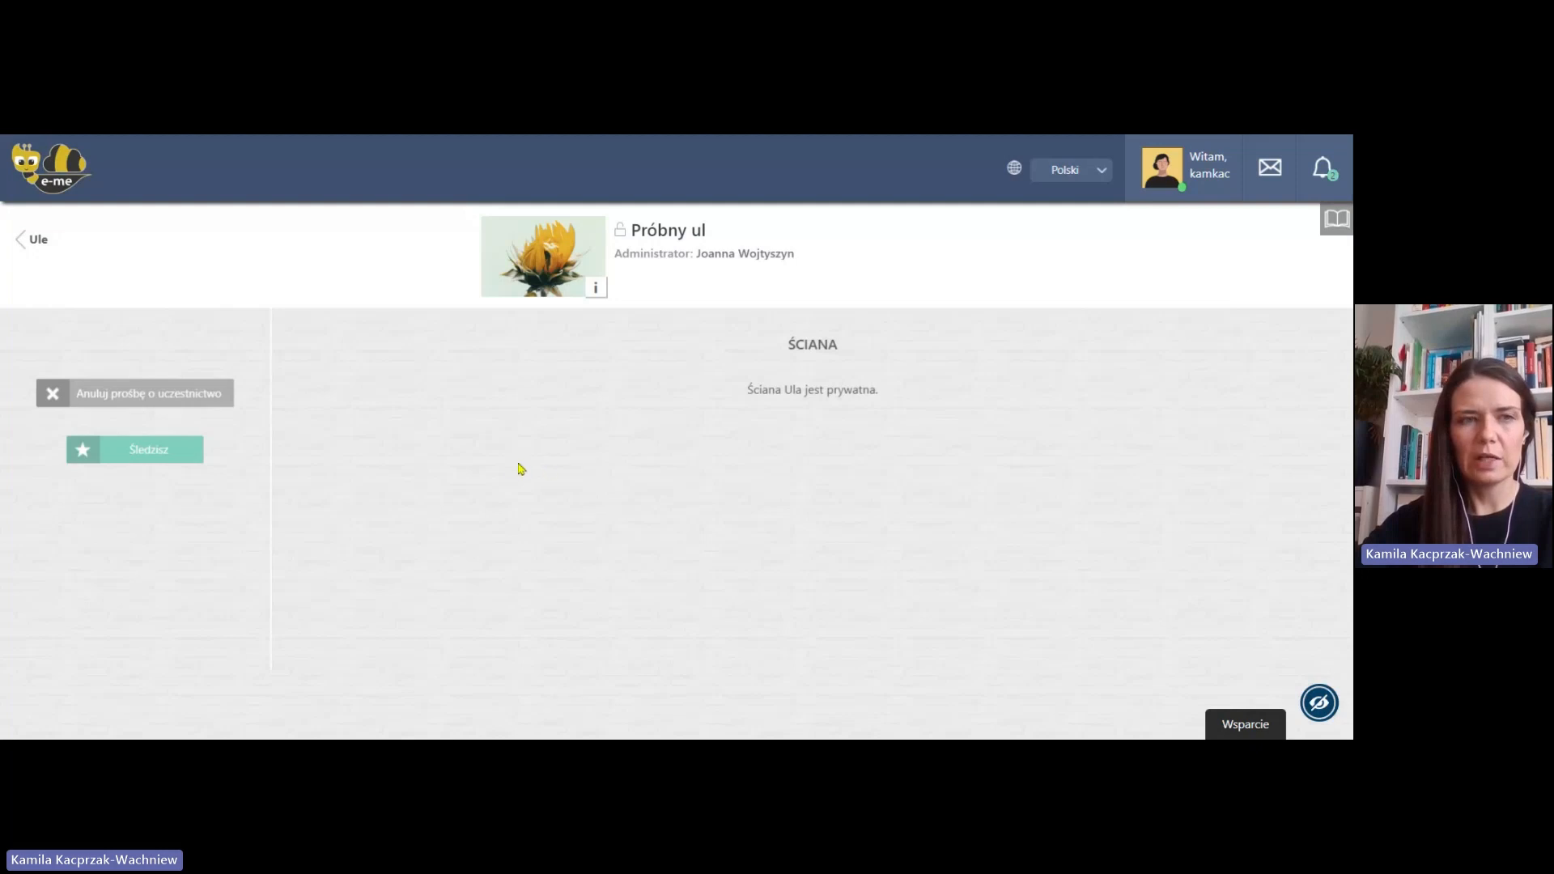
{"action": "left_click", "coordinate": [32, 251]}
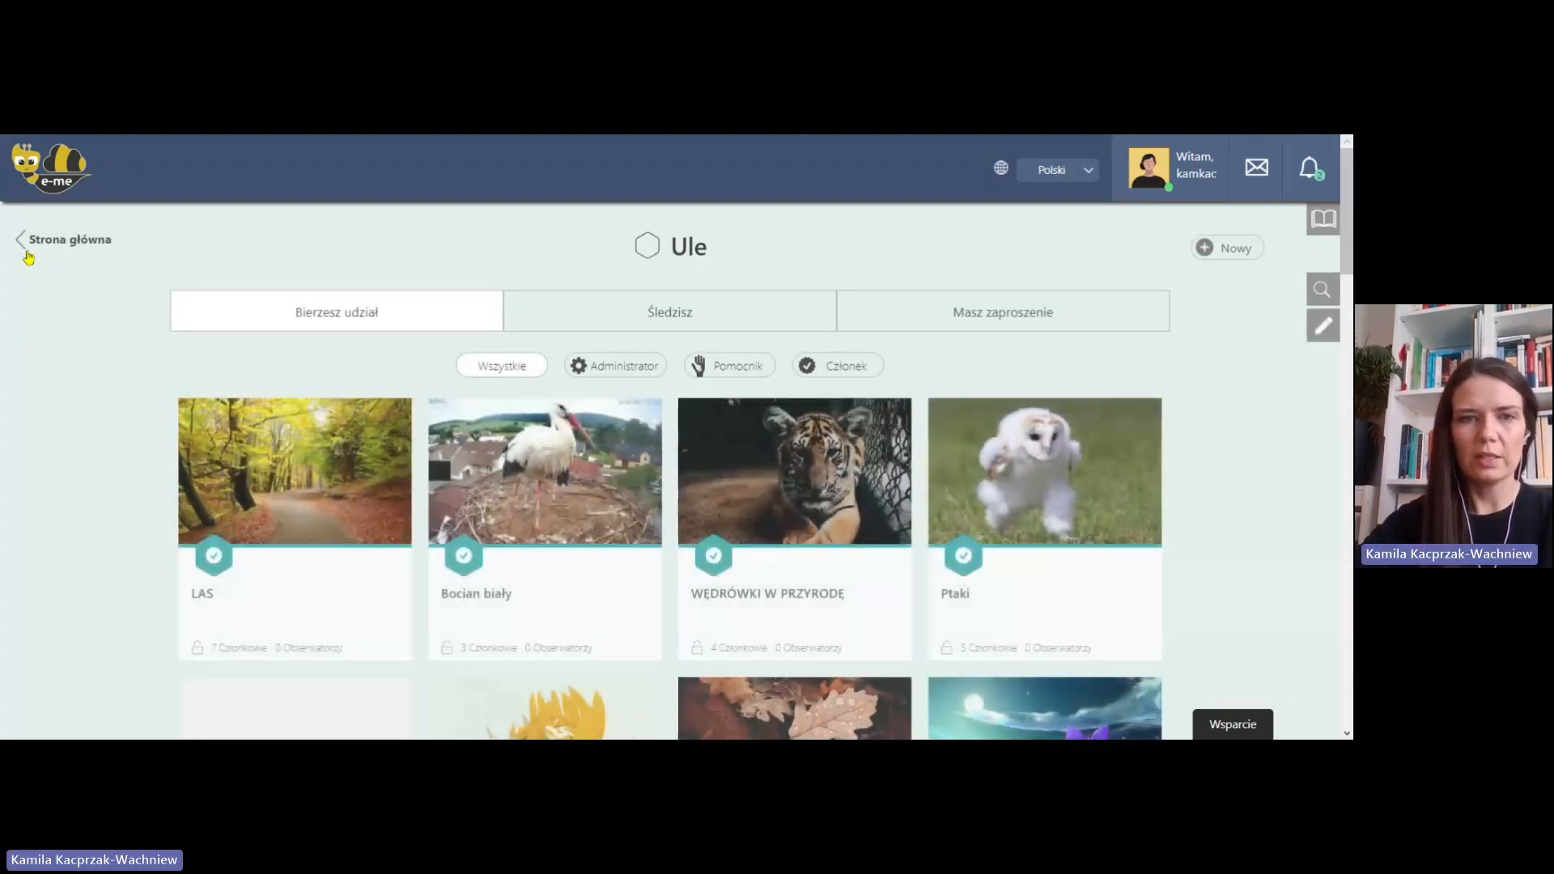
Search the public hives for "Biologia", look through the matching hives, and clear and close the search.
{"action": "type", "text": "Biol"}
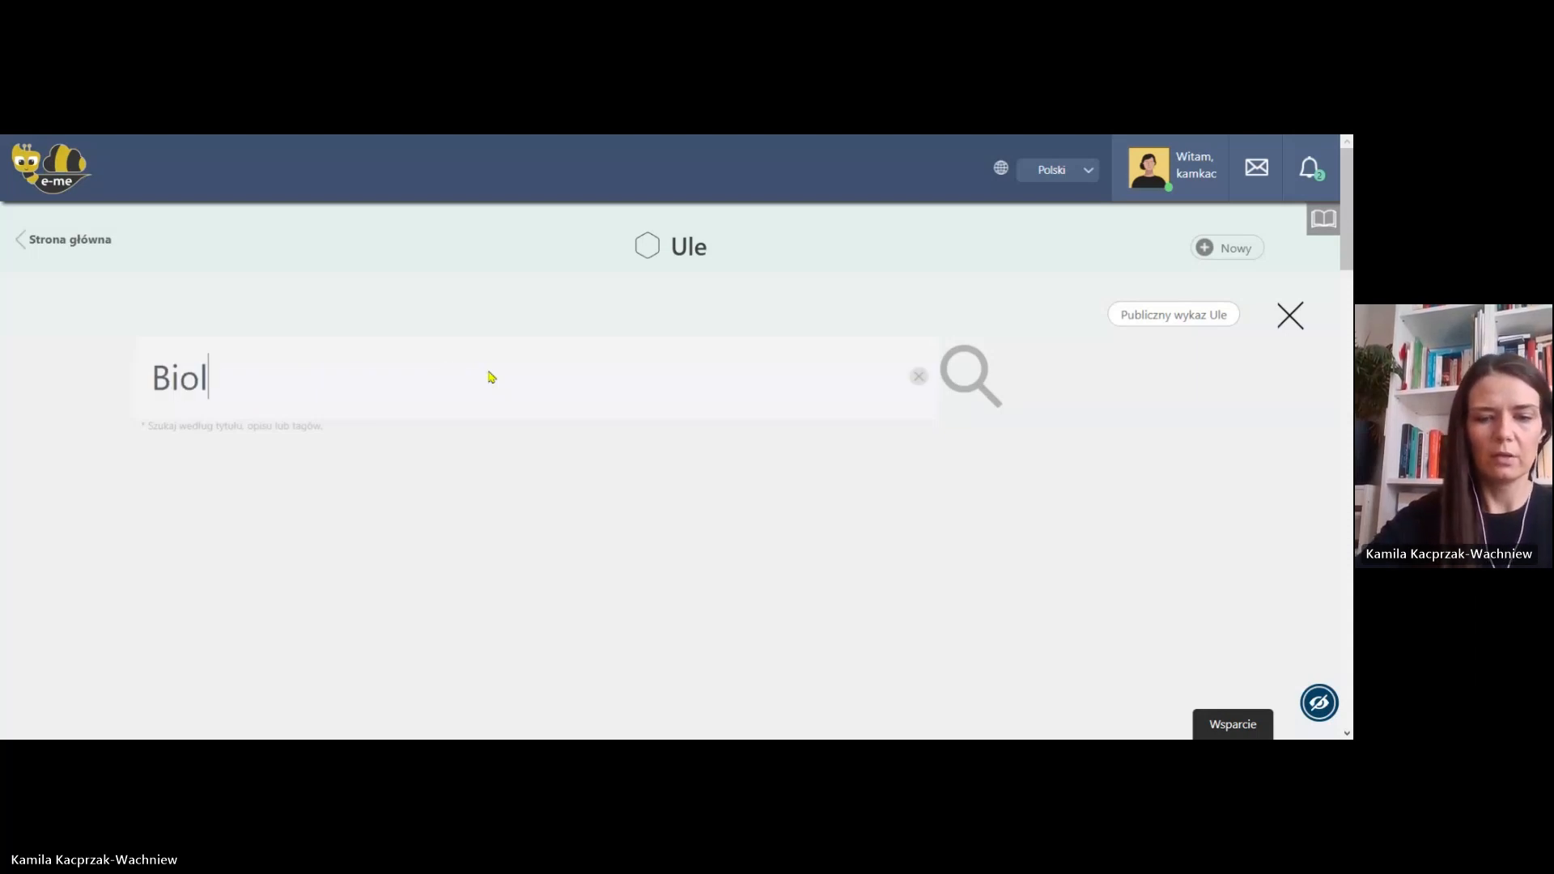
{"action": "type", "text": "ogia"}
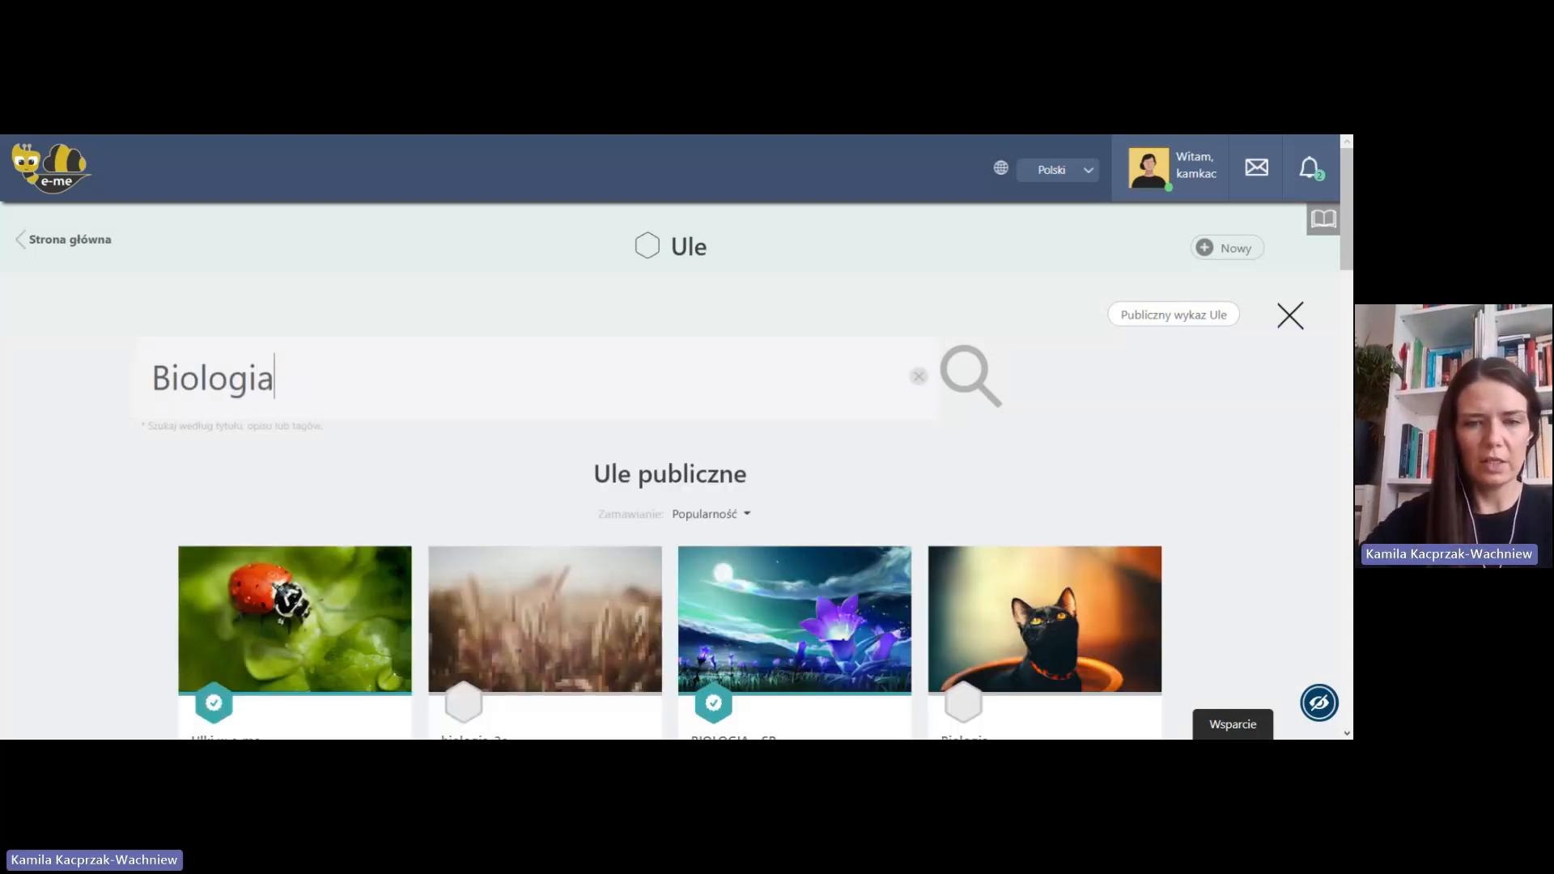
{"action": "scroll", "coordinate": [492, 496], "scroll_direction": "down", "scroll_amount": 1}
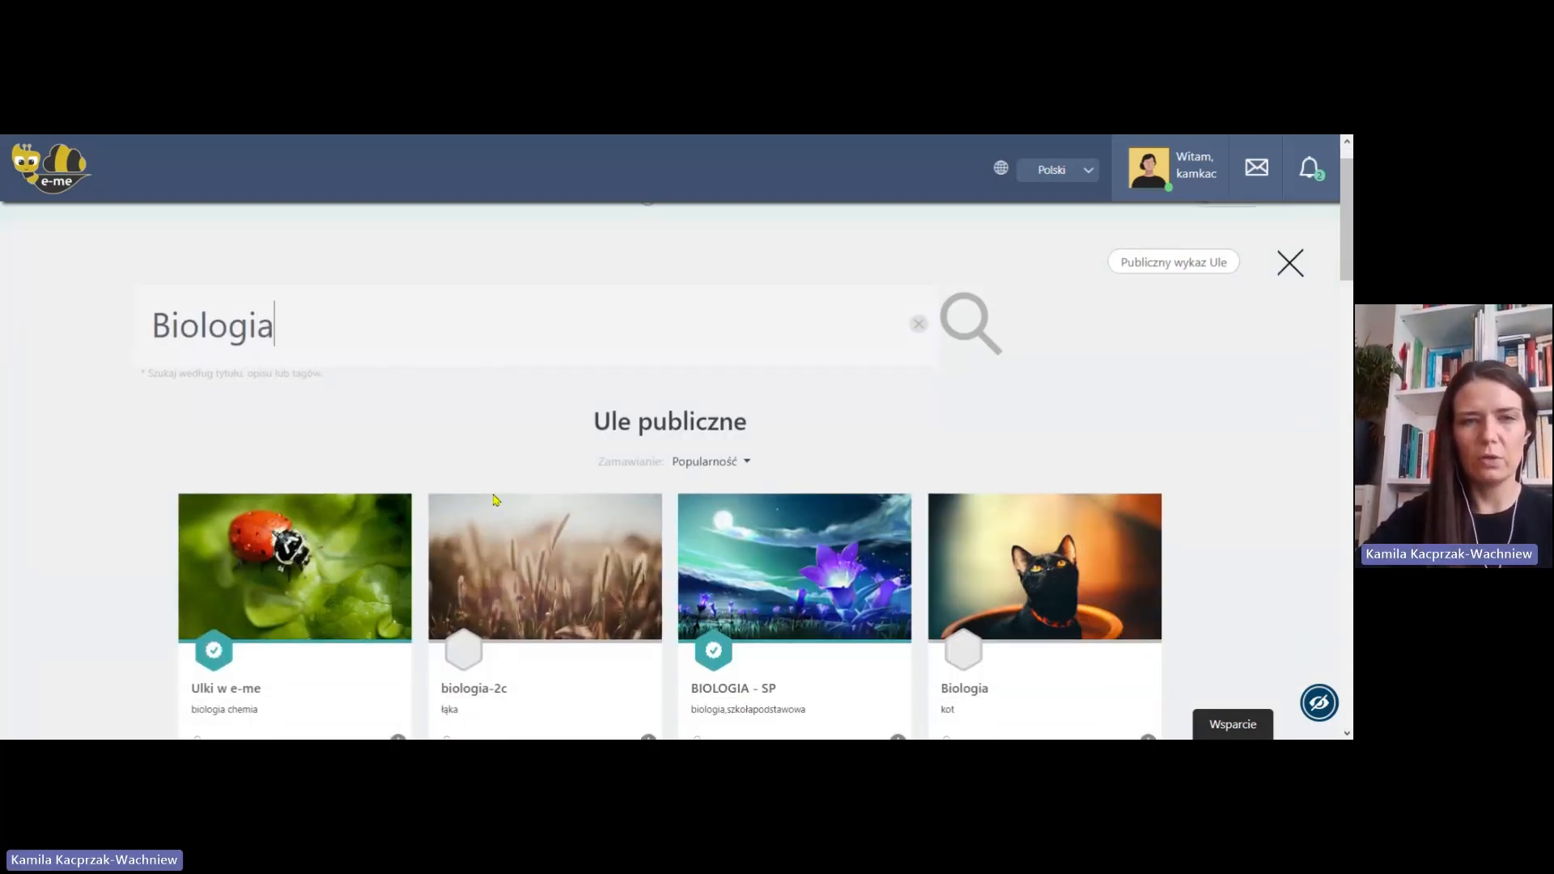
{"action": "scroll", "coordinate": [495, 500], "scroll_direction": "down", "scroll_amount": 3}
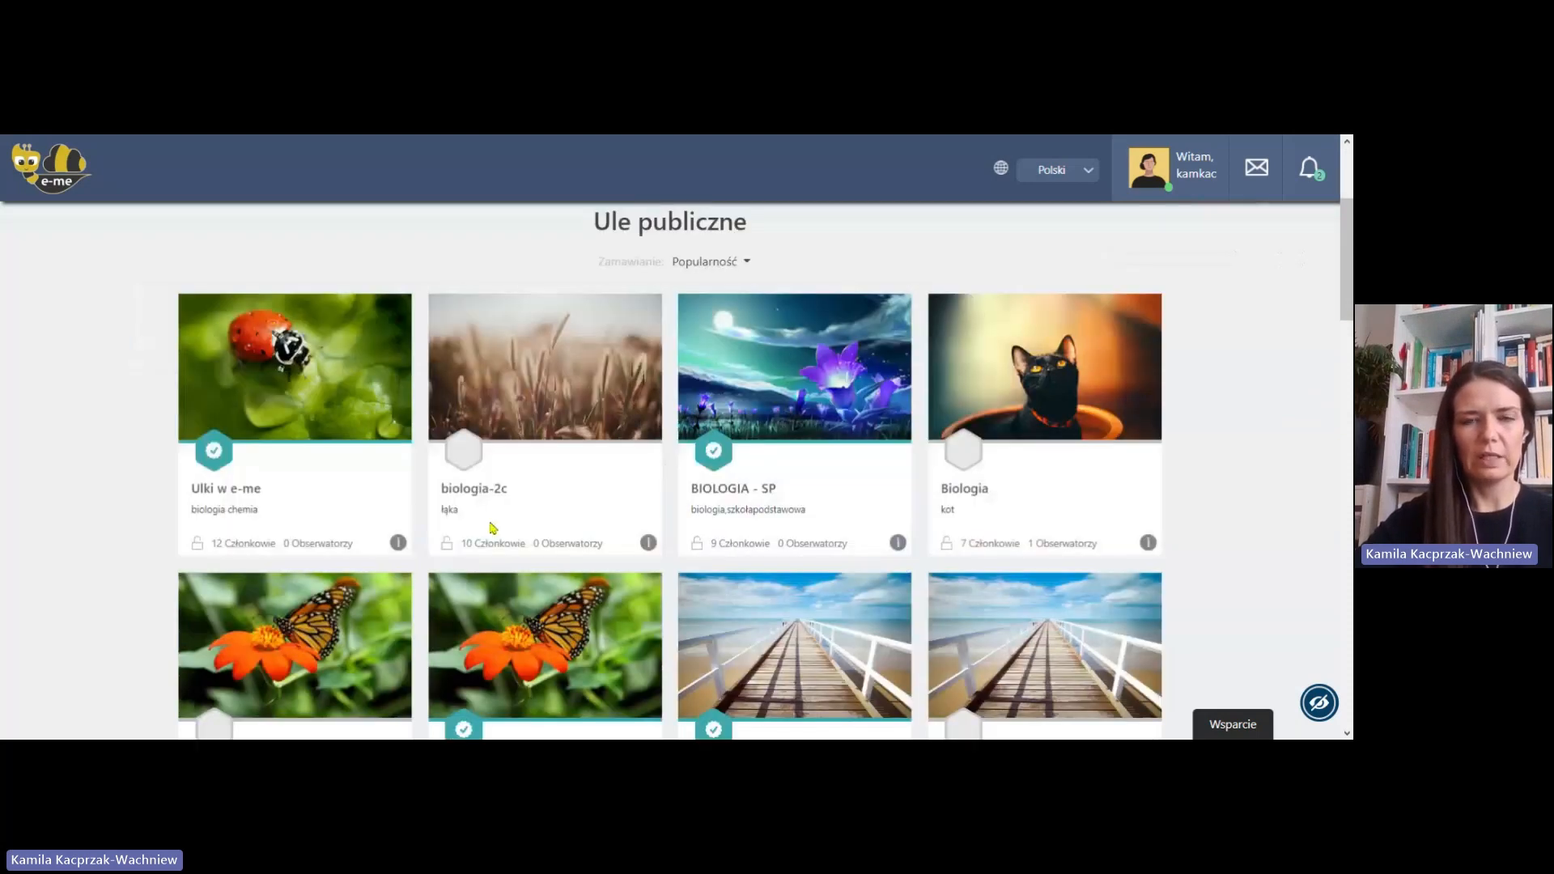
{"action": "scroll", "coordinate": [492, 529], "scroll_direction": "down", "scroll_amount": 1}
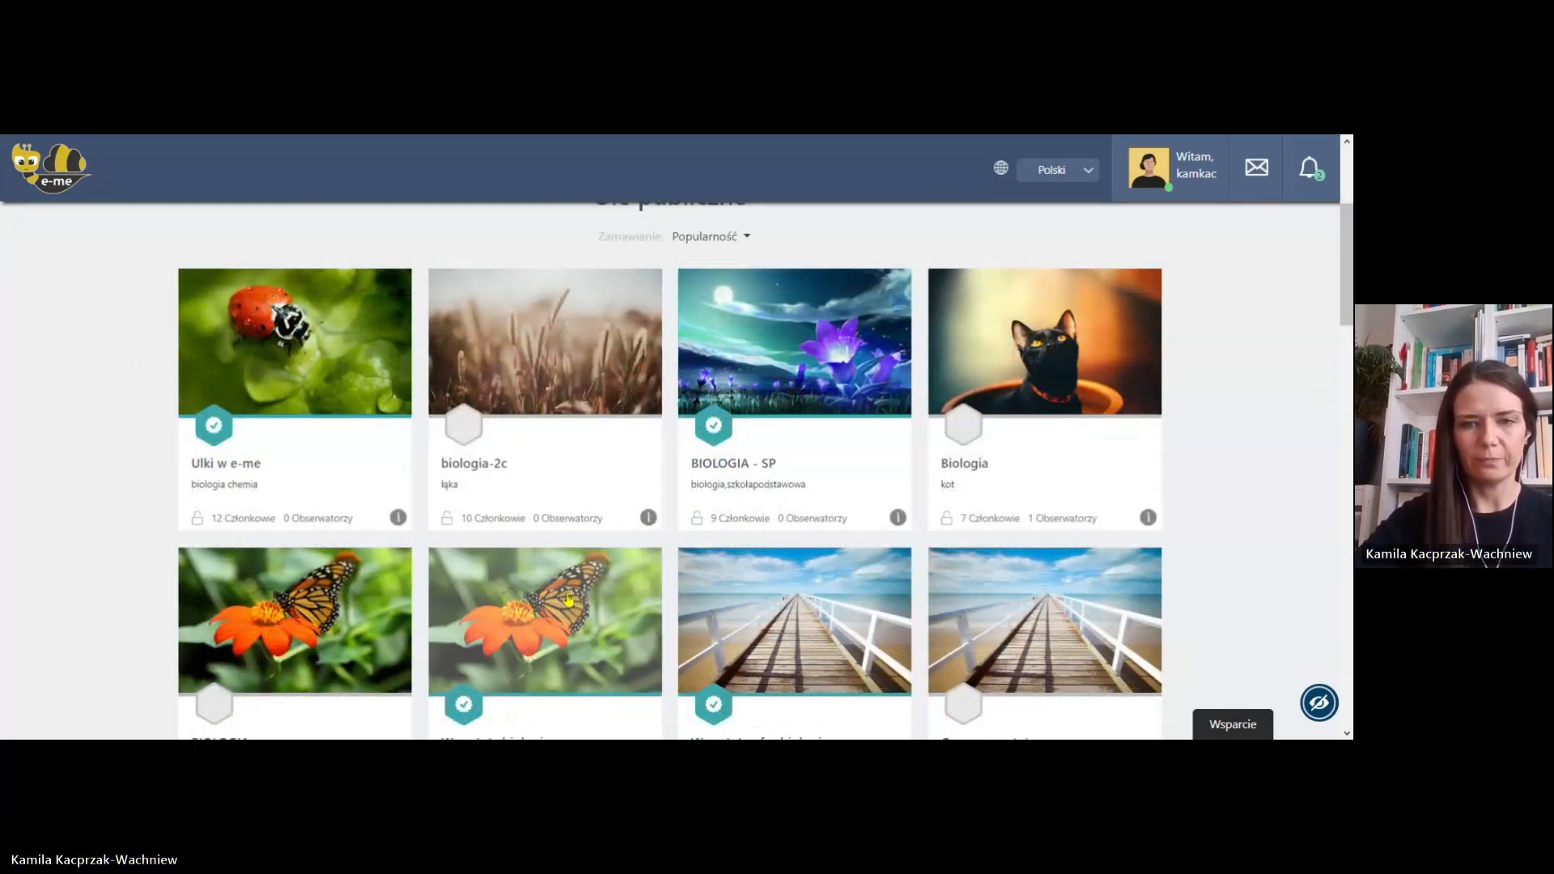
{"action": "scroll", "coordinate": [599, 619], "scroll_direction": "down", "scroll_amount": 8}
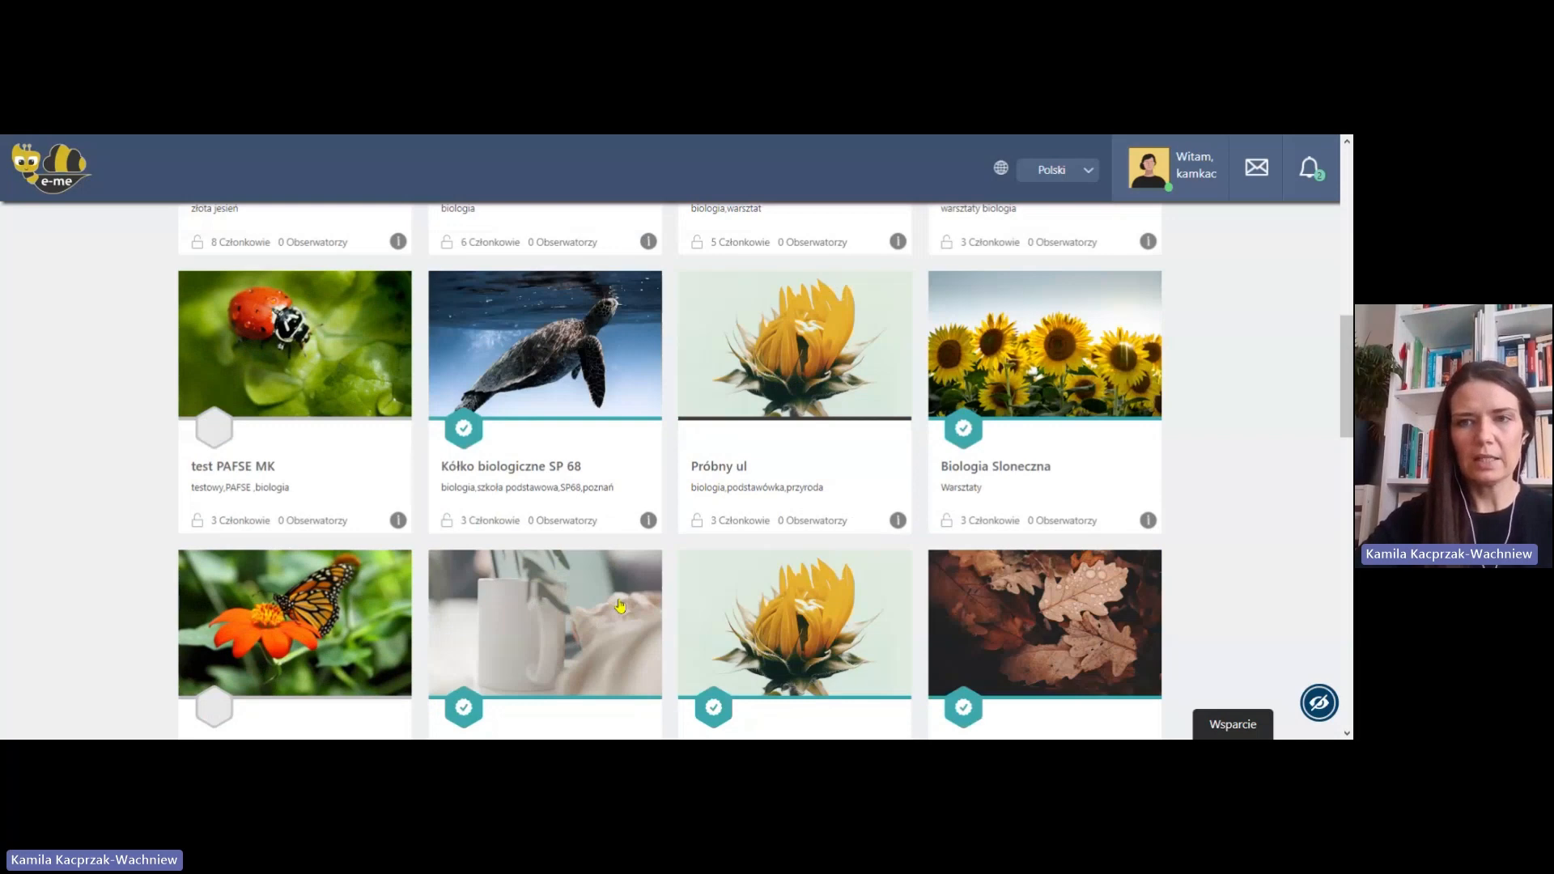
{"action": "scroll", "coordinate": [620, 606], "scroll_direction": "up", "scroll_amount": 10}
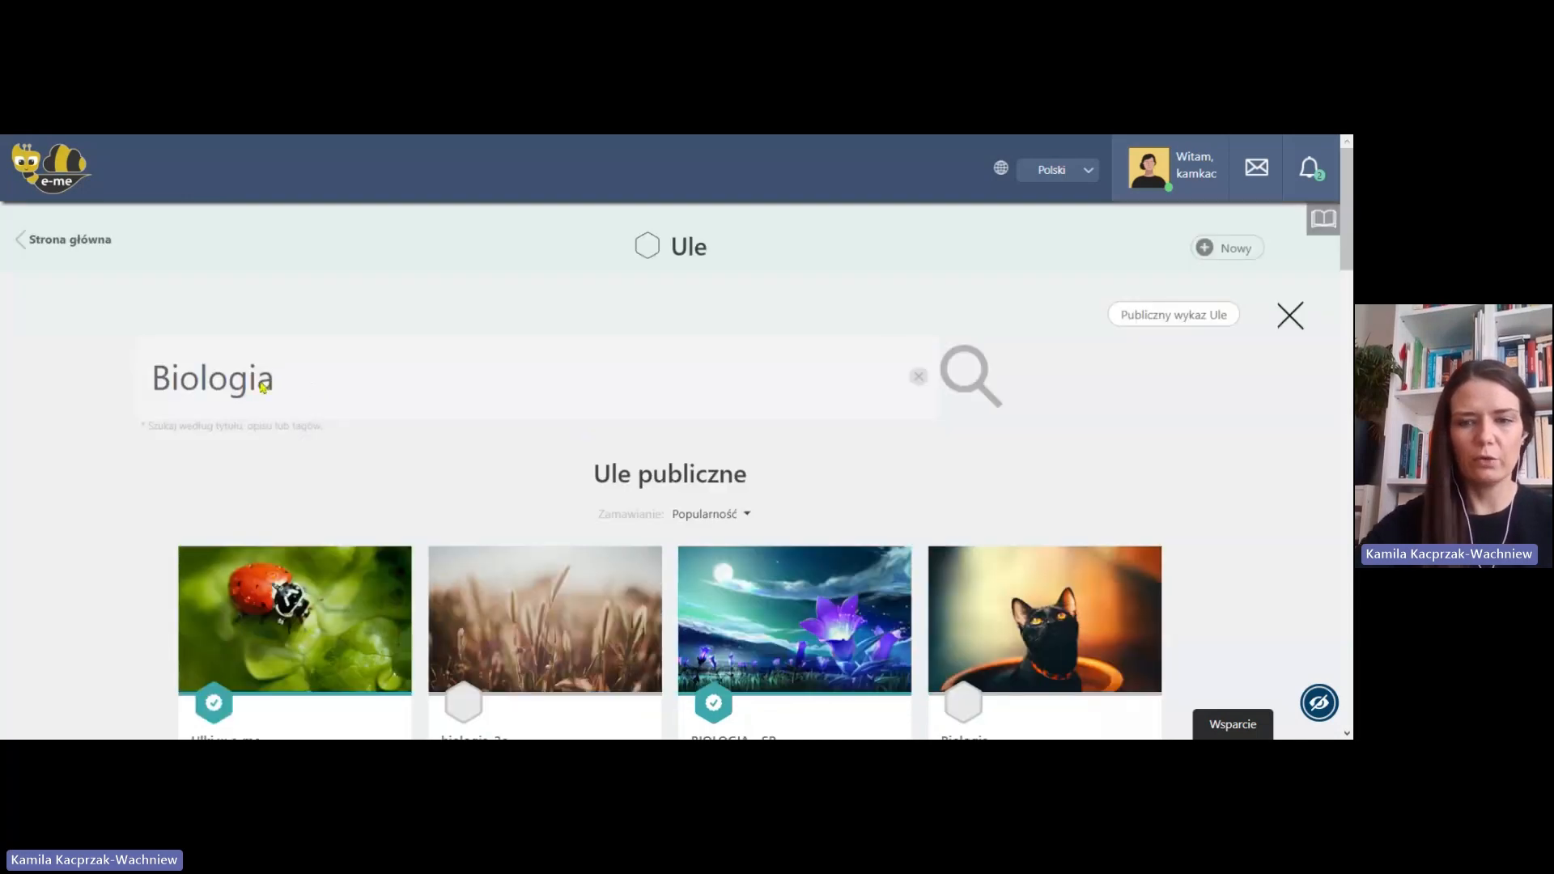
{"action": "left_click", "coordinate": [918, 376]}
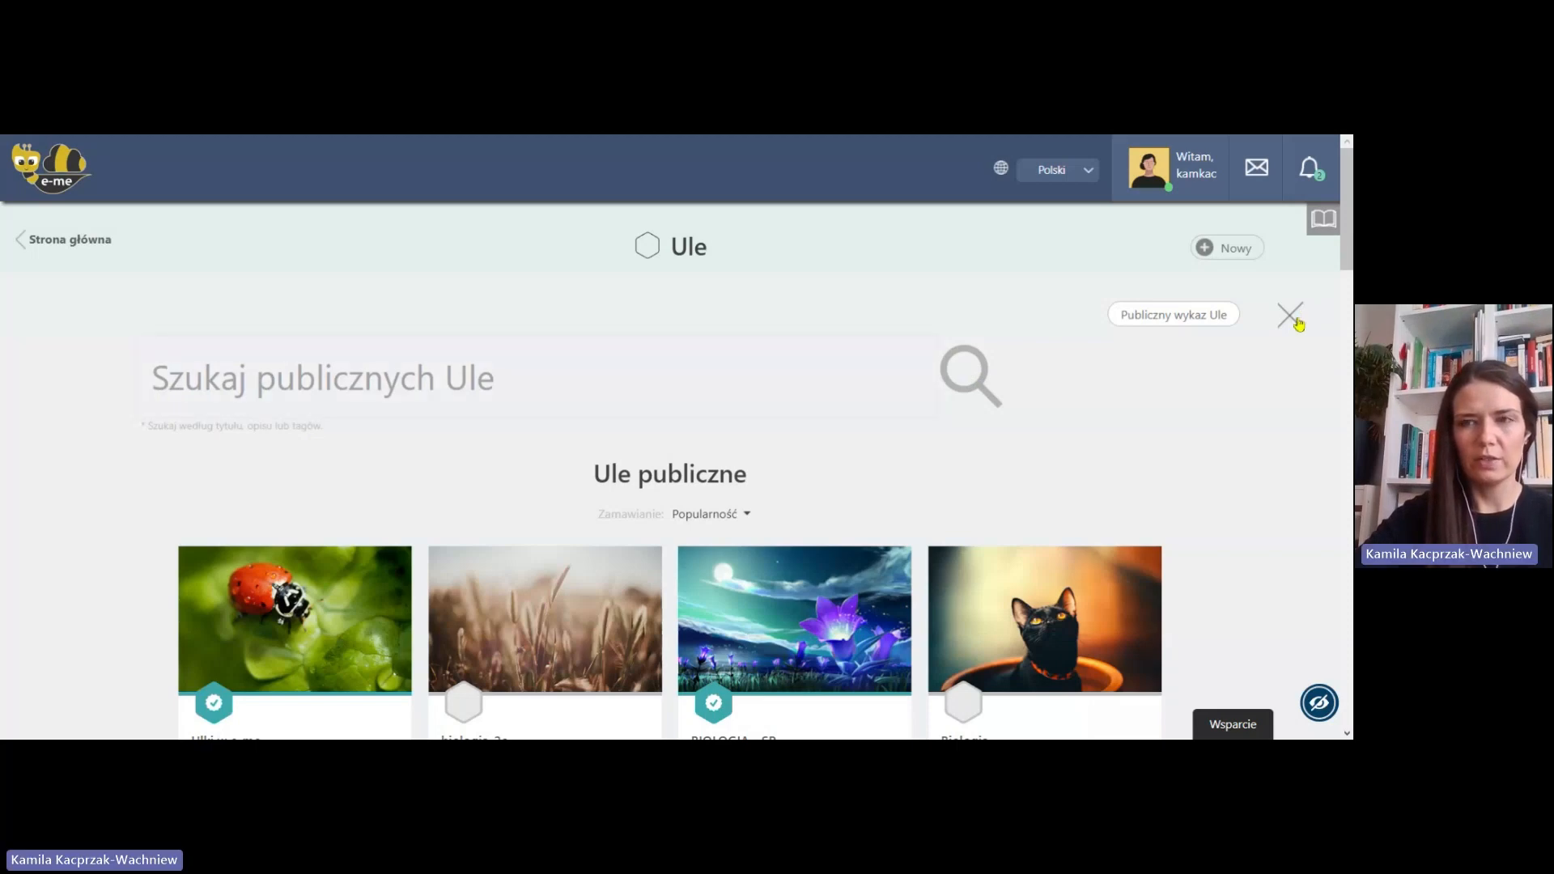
{"action": "left_click", "coordinate": [1292, 317]}
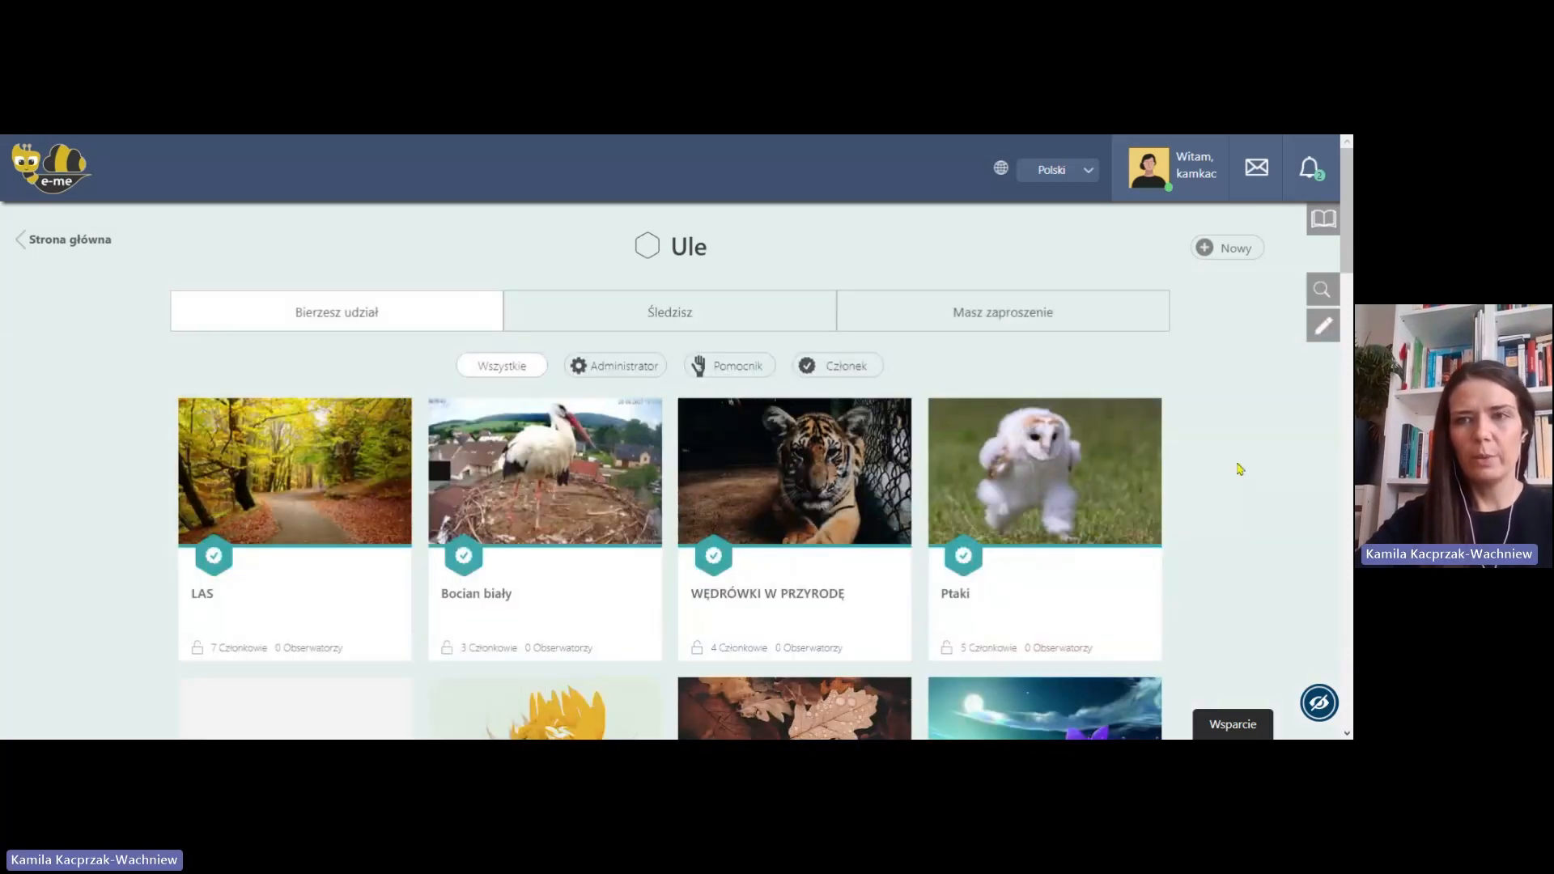
Start a new public hive and set its background to the red patterned design from the built-in gallery.
{"action": "left_click", "coordinate": [1236, 251]}
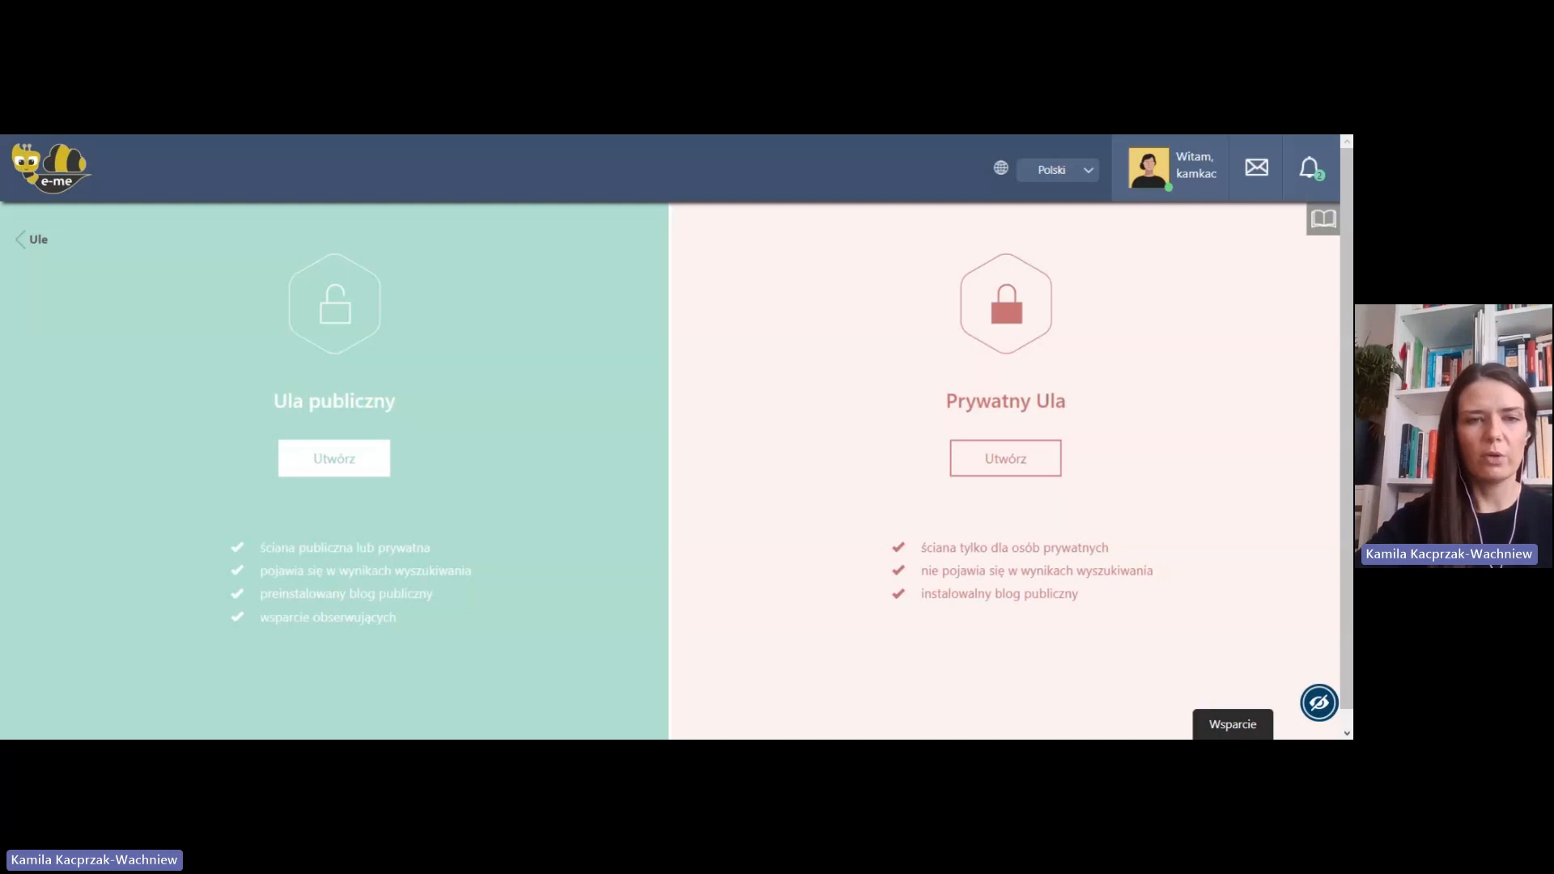
{"action": "left_click", "coordinate": [334, 458]}
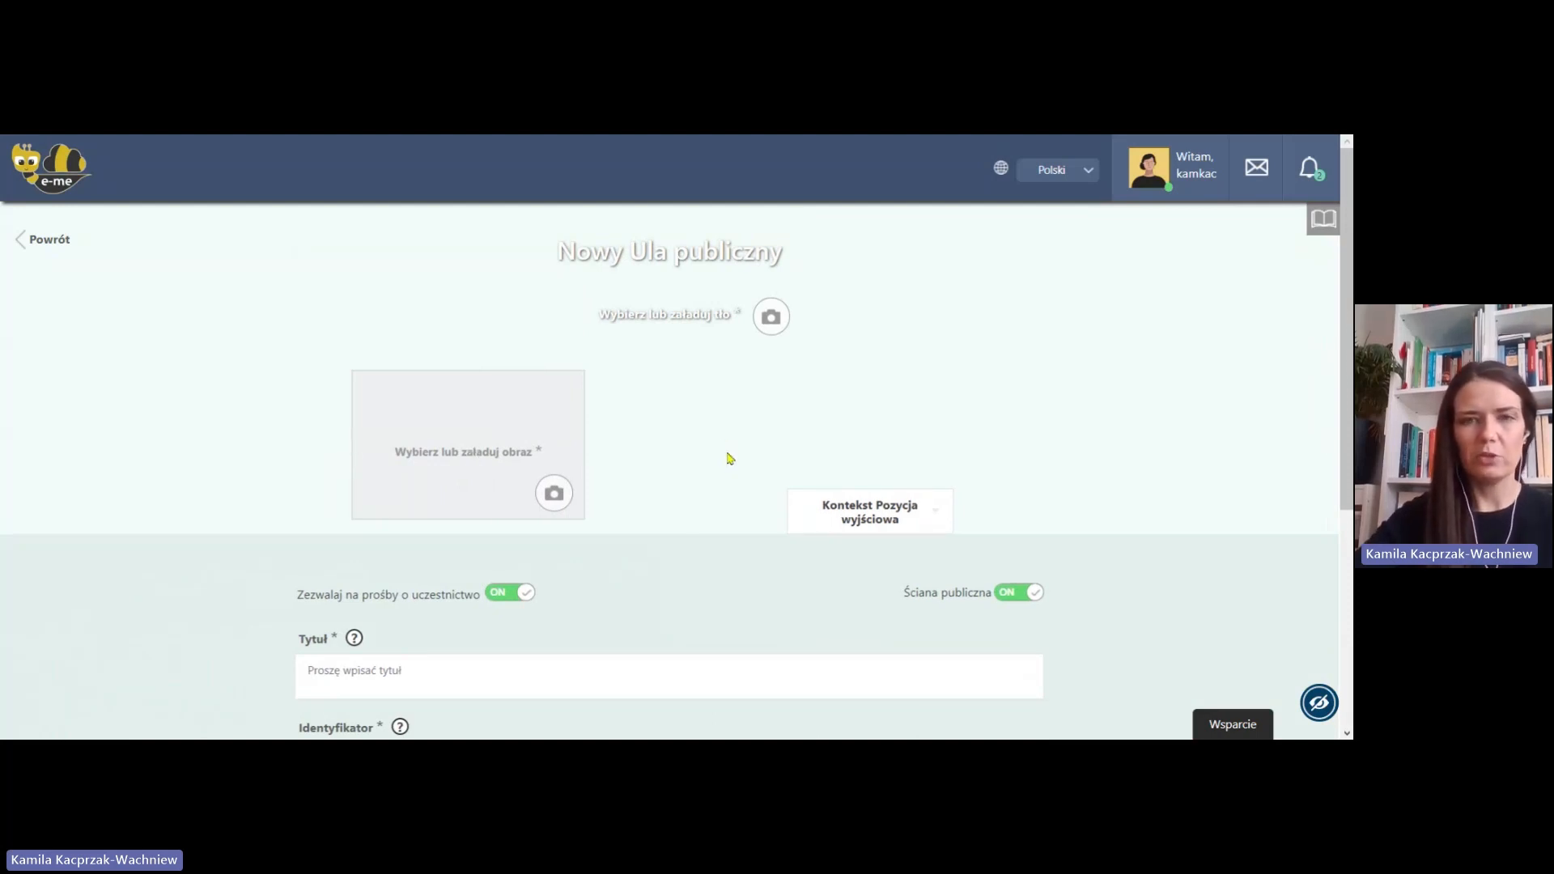
{"action": "left_click", "coordinate": [771, 317]}
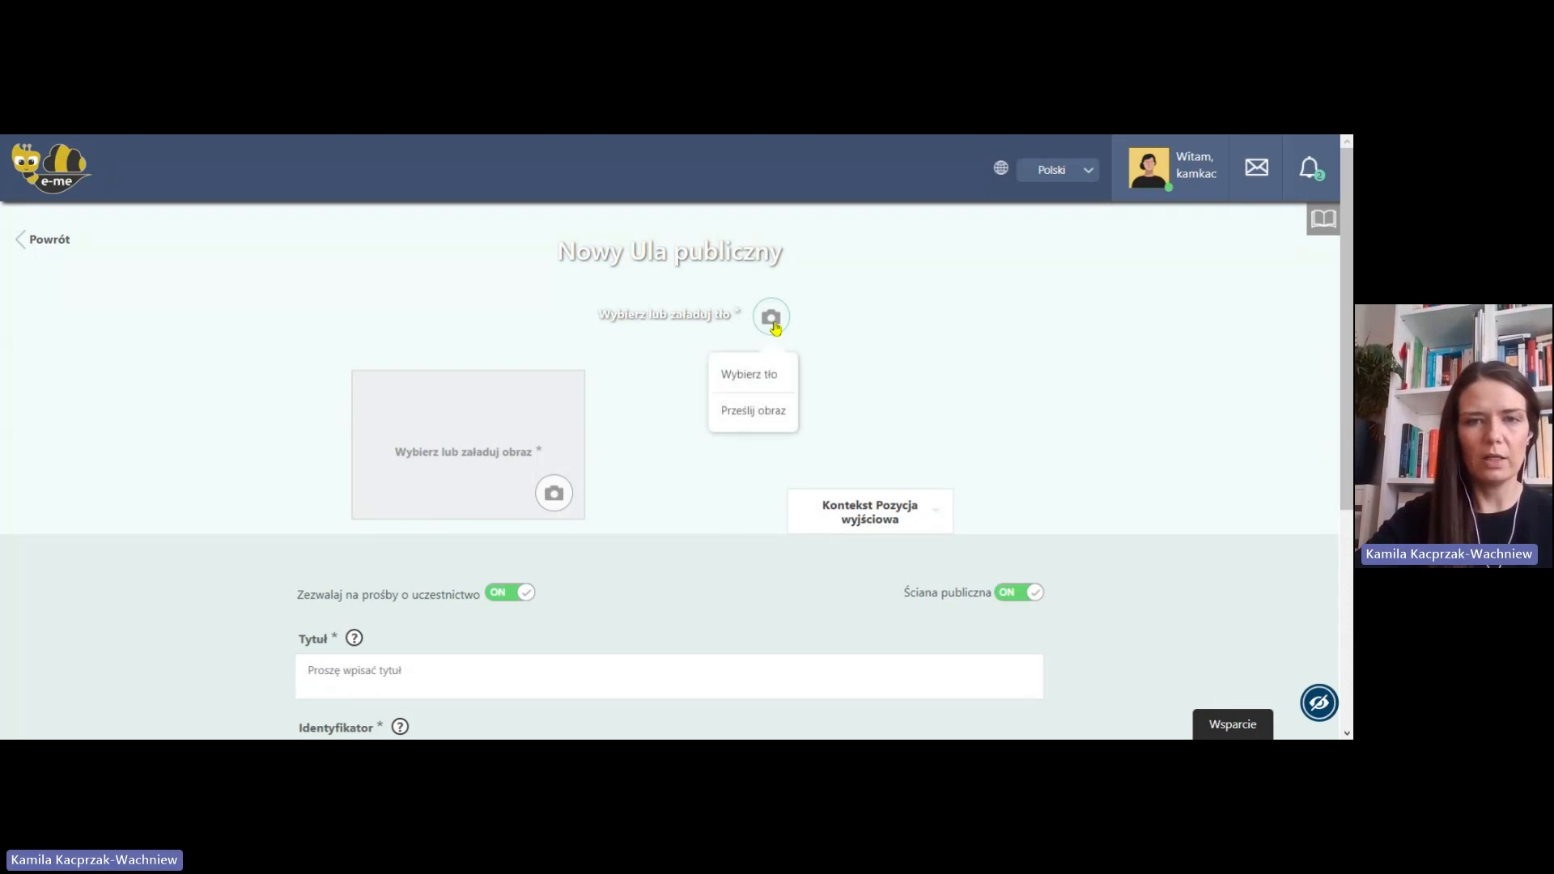
{"action": "left_click", "coordinate": [753, 379]}
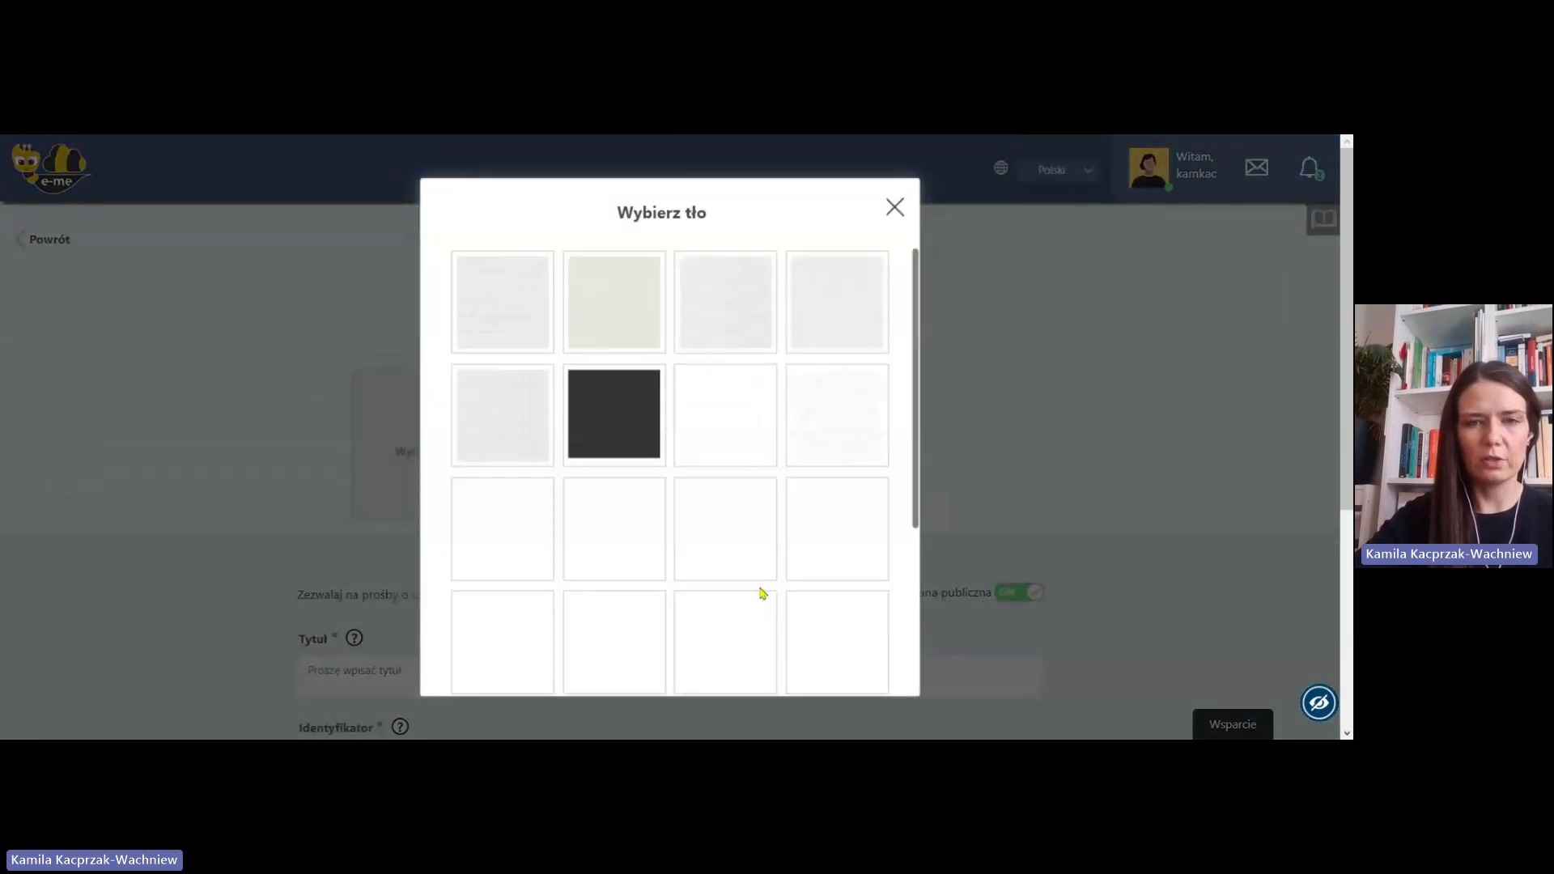
{"action": "scroll", "coordinate": [760, 579], "scroll_direction": "down", "scroll_amount": 2}
{"action": "scroll", "coordinate": [758, 569], "scroll_direction": "down", "scroll_amount": 2}
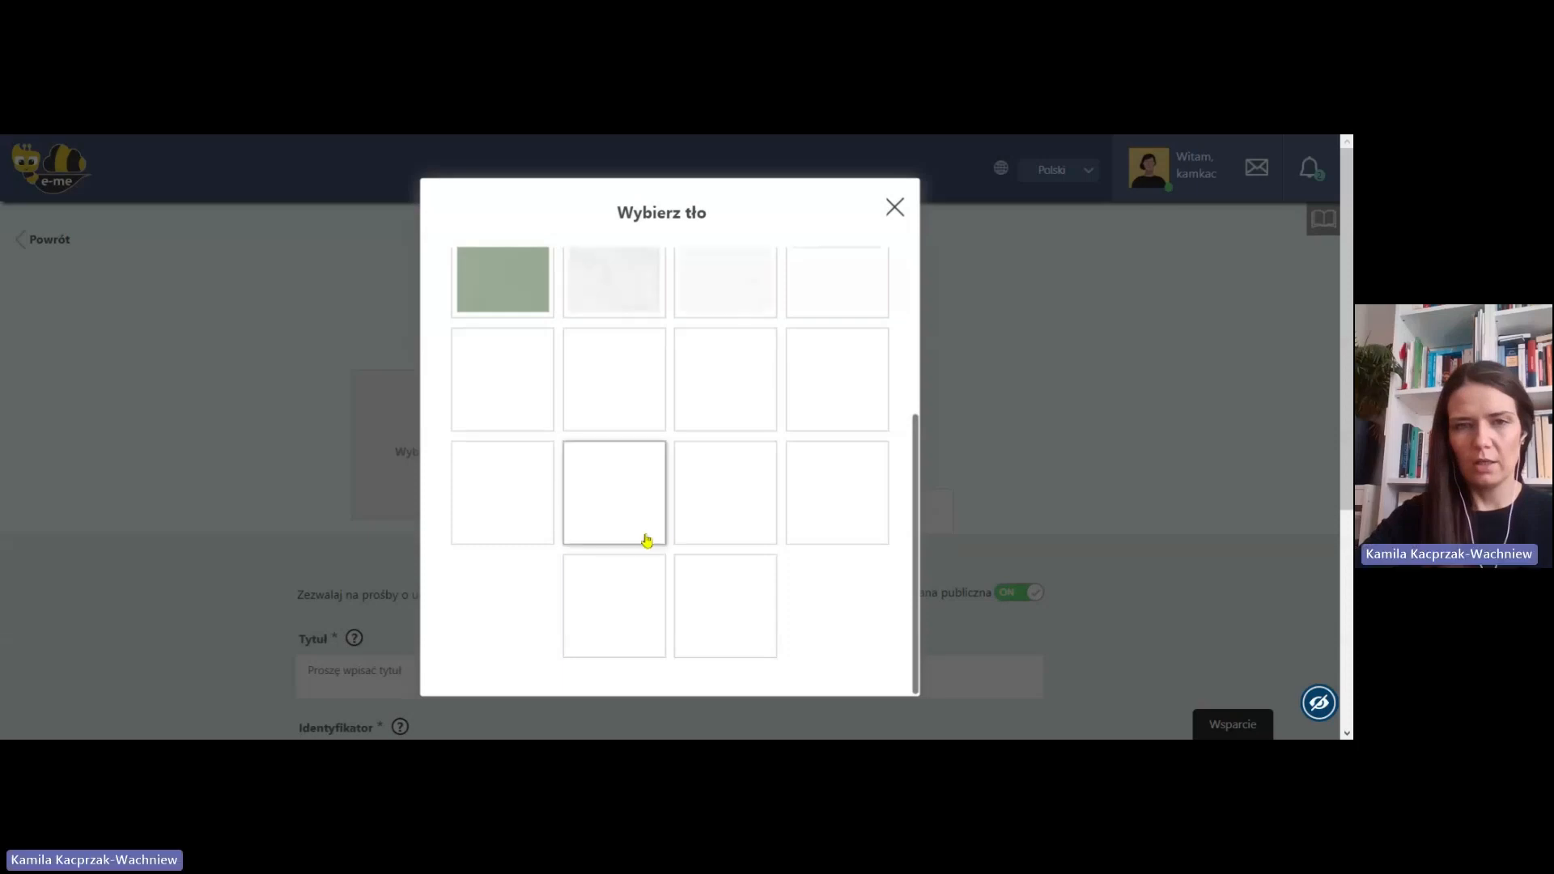
{"action": "scroll", "coordinate": [637, 510], "scroll_direction": "up", "scroll_amount": 2}
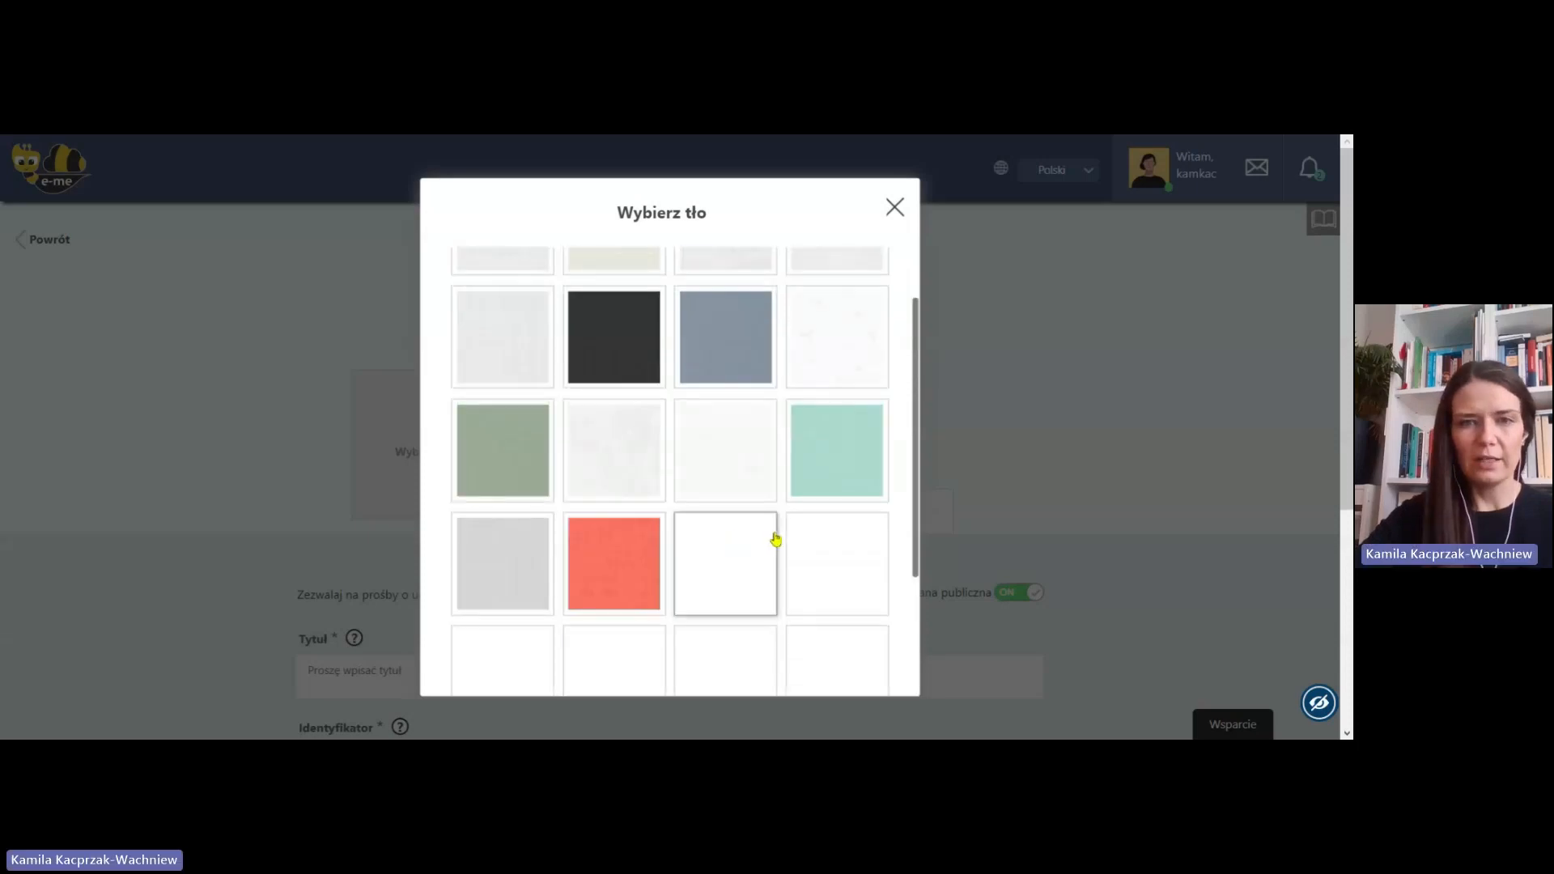
{"action": "left_click", "coordinate": [609, 588]}
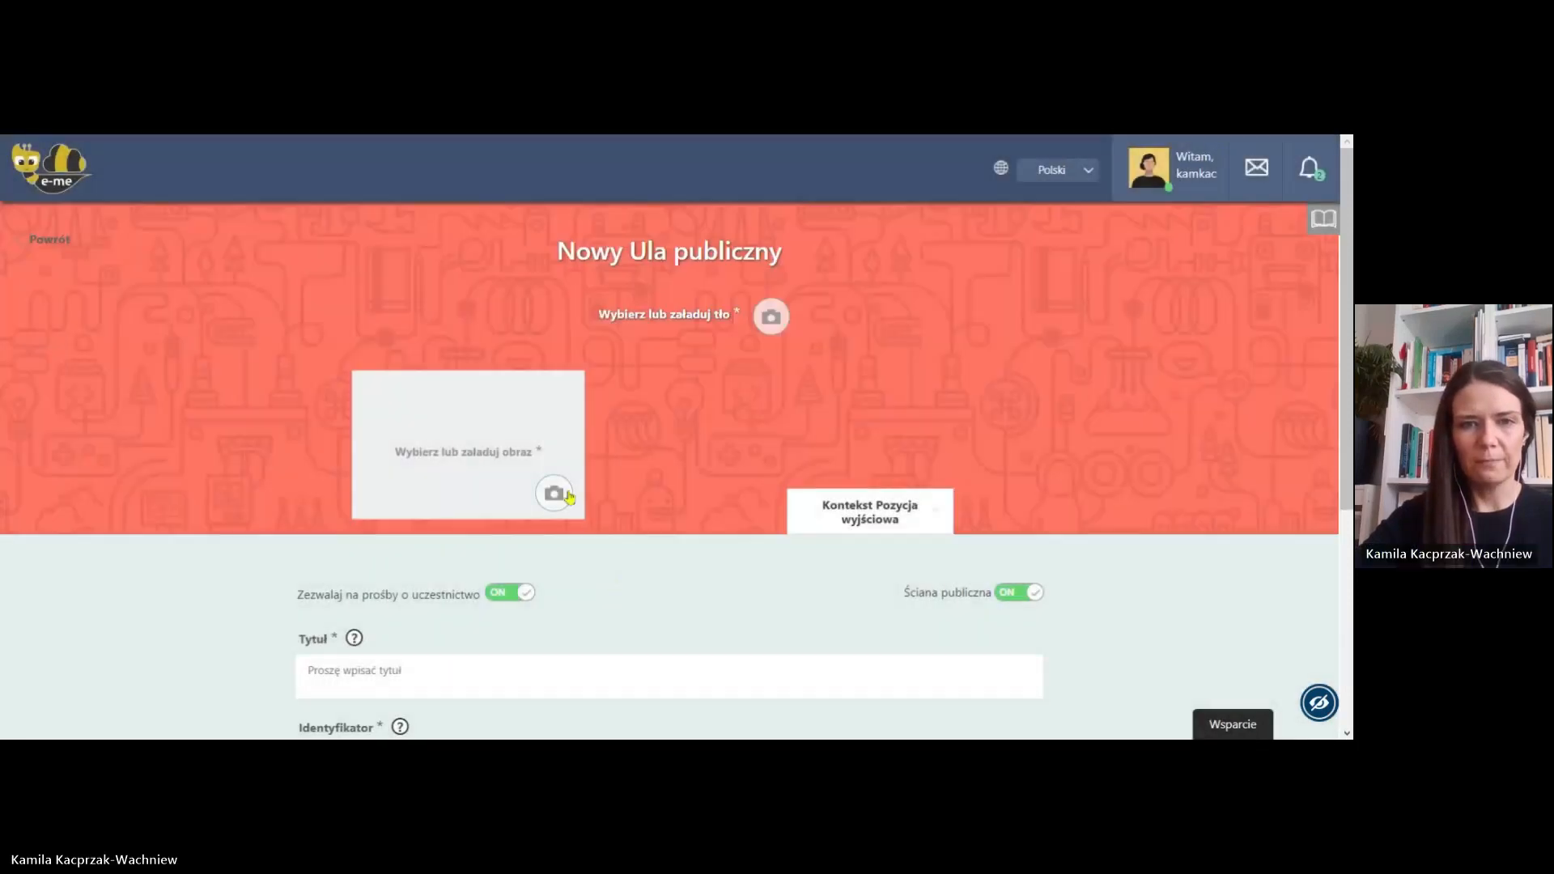
Set the hive's image to the red ladybug picture from the built-in image gallery.
{"action": "left_click", "coordinate": [561, 498]}
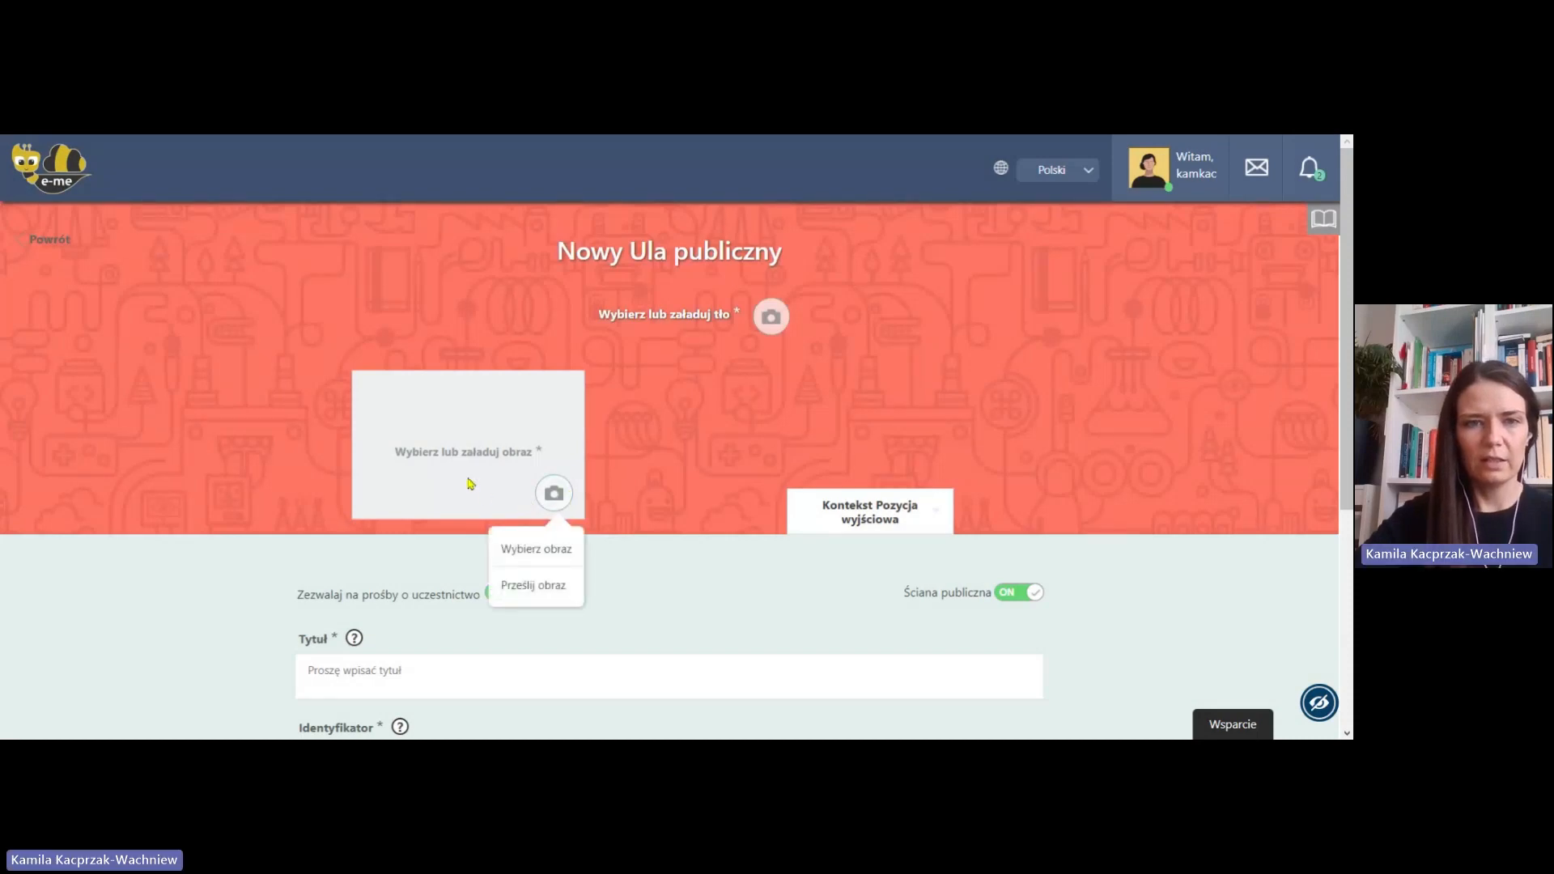
{"action": "left_click", "coordinate": [547, 555]}
{"action": "scroll", "coordinate": [750, 547], "scroll_direction": "down", "scroll_amount": 5}
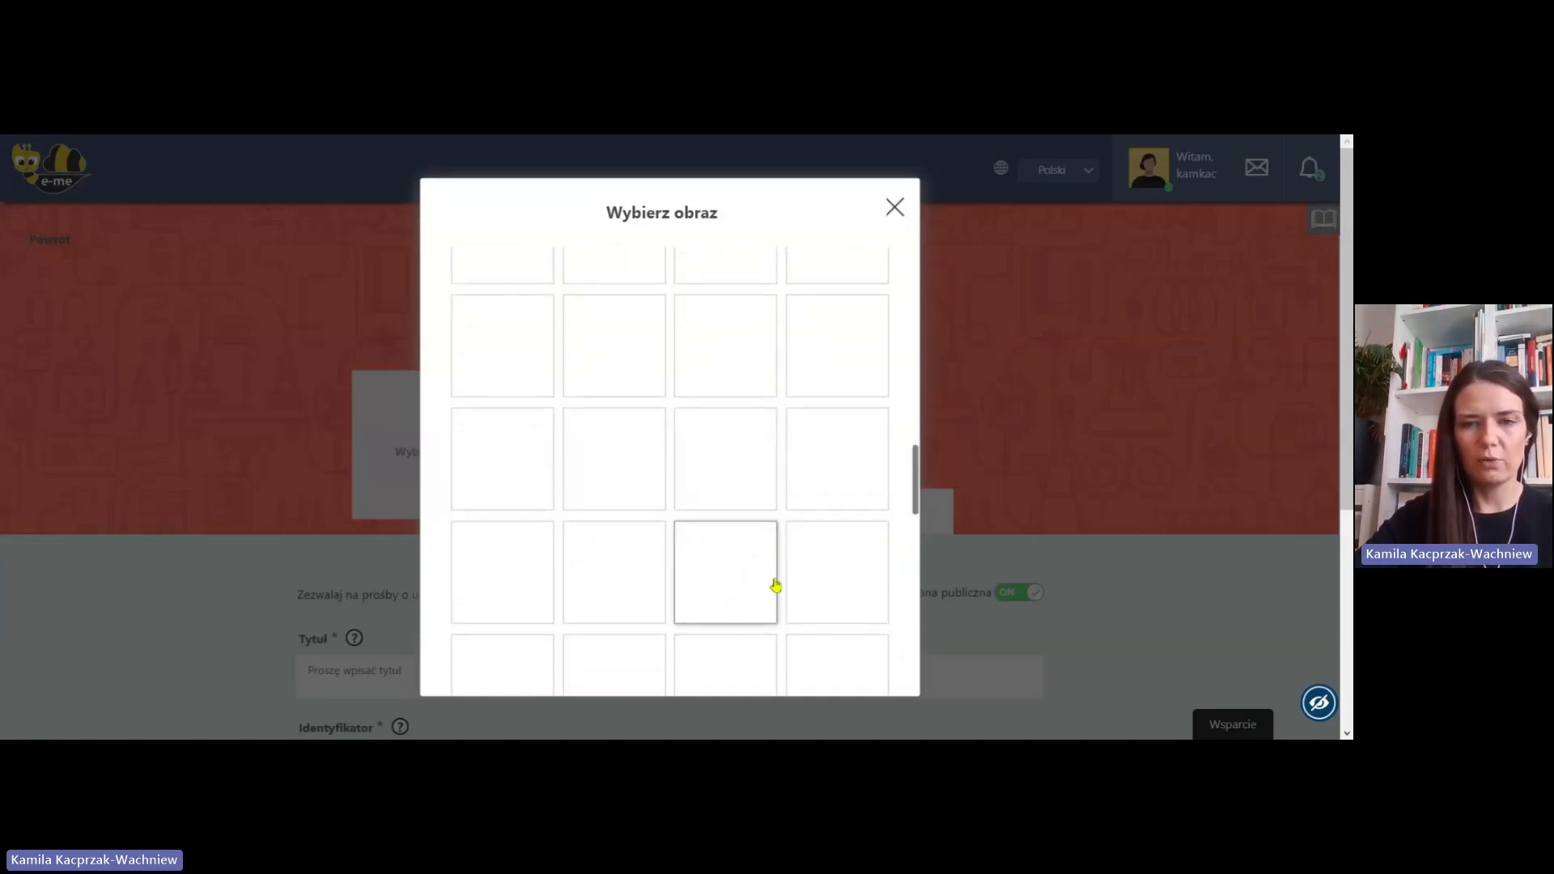
{"action": "scroll", "coordinate": [777, 583], "scroll_direction": "up", "scroll_amount": 7}
{"action": "scroll", "coordinate": [837, 595], "scroll_direction": "down", "scroll_amount": 1}
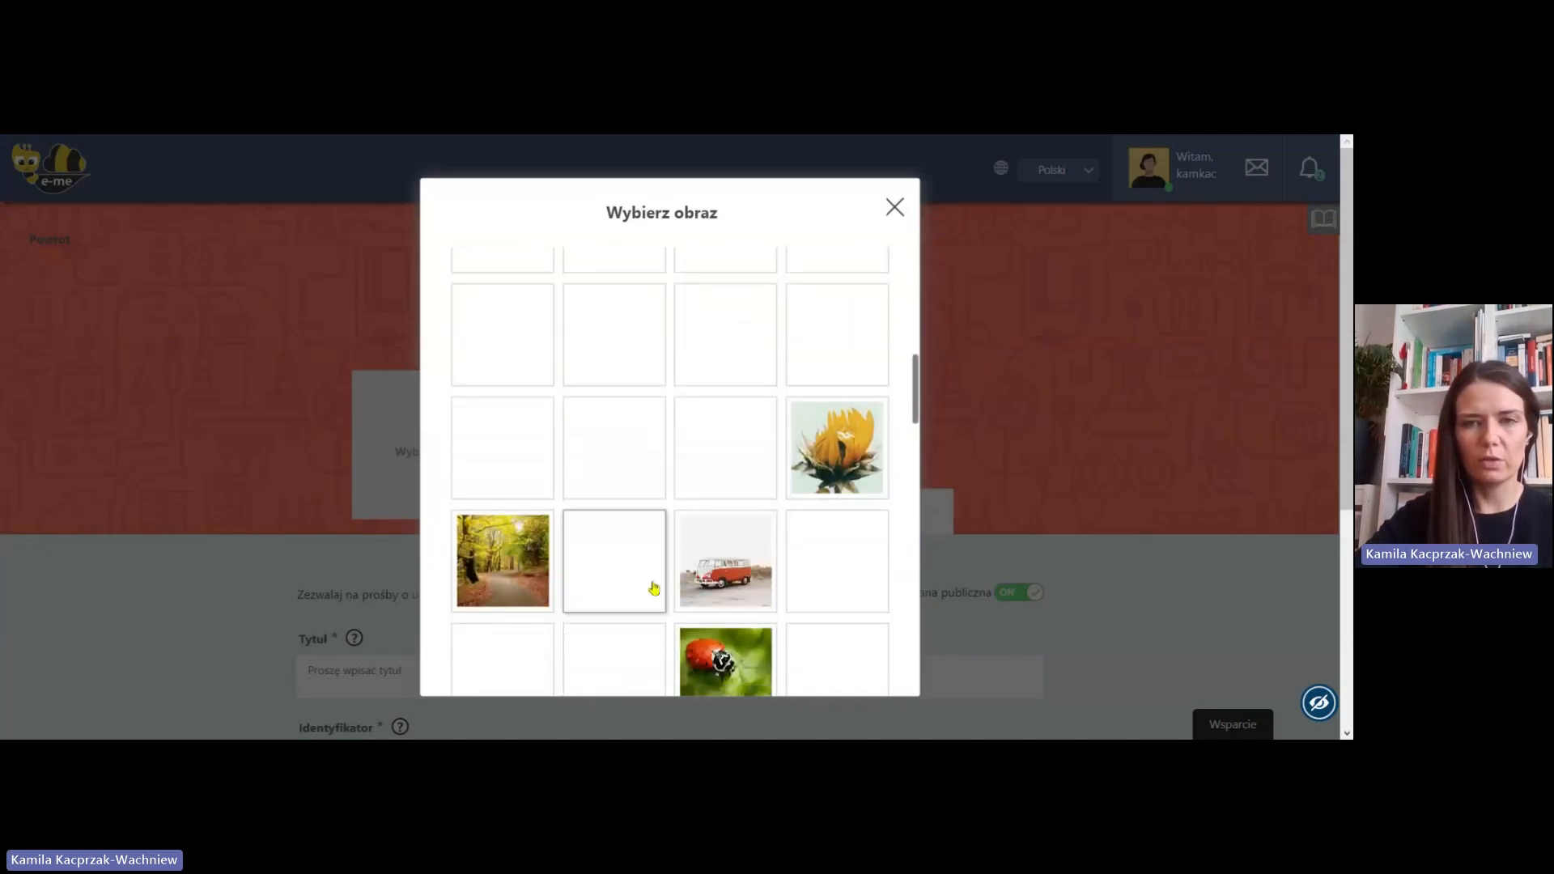
{"action": "scroll", "coordinate": [680, 587], "scroll_direction": "down", "scroll_amount": 1}
{"action": "left_click", "coordinate": [733, 502]}
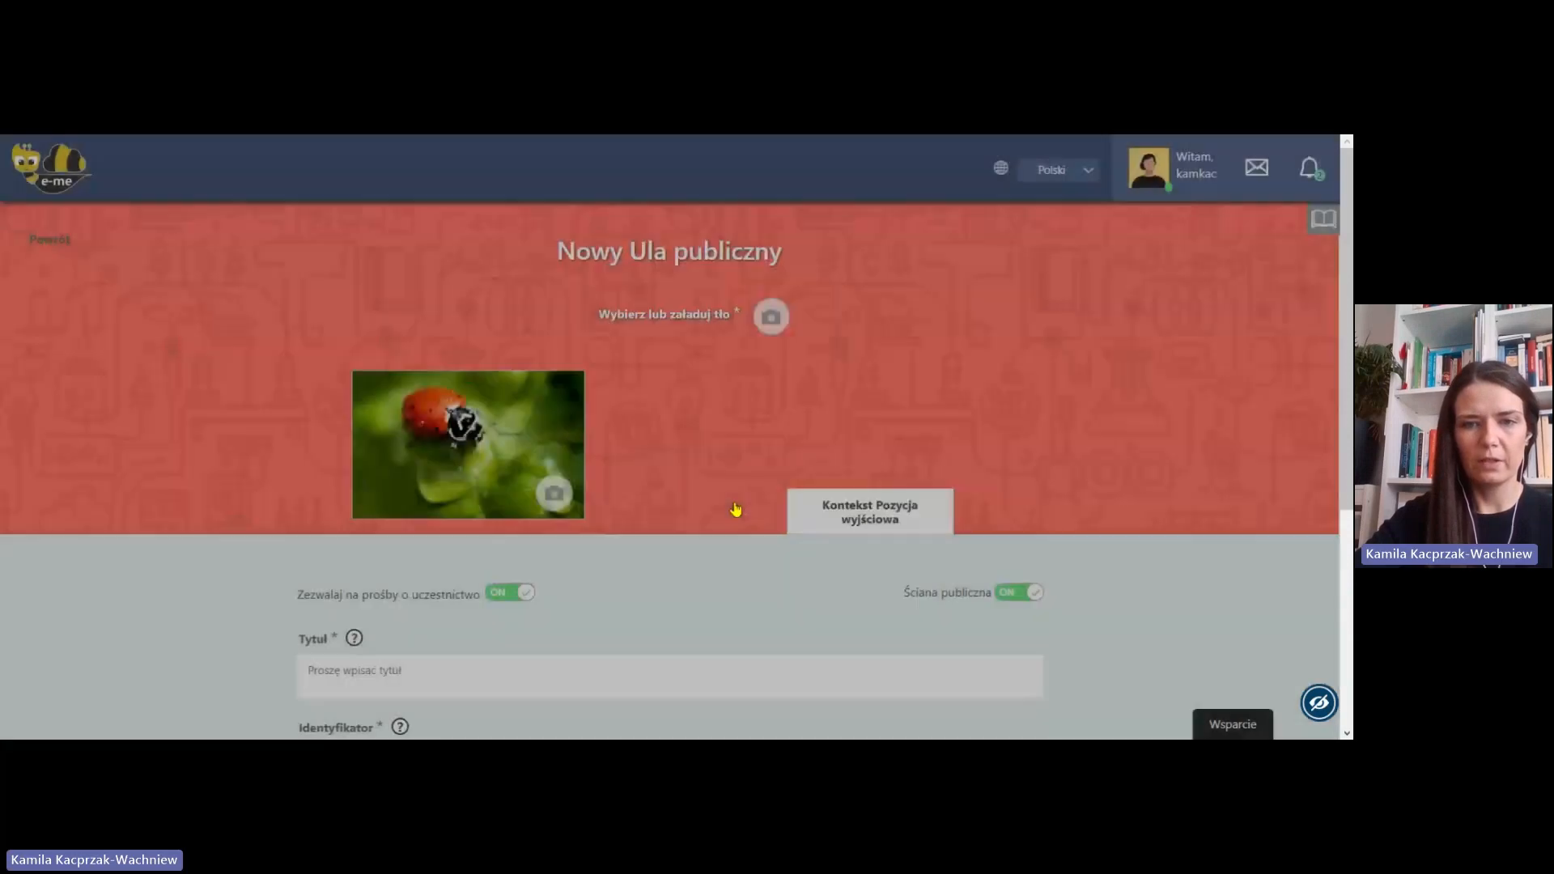
Enter "Warsztaty asynchroniczne" as the title of the new public hive.
{"action": "scroll", "coordinate": [738, 518], "scroll_direction": "down", "scroll_amount": 3}
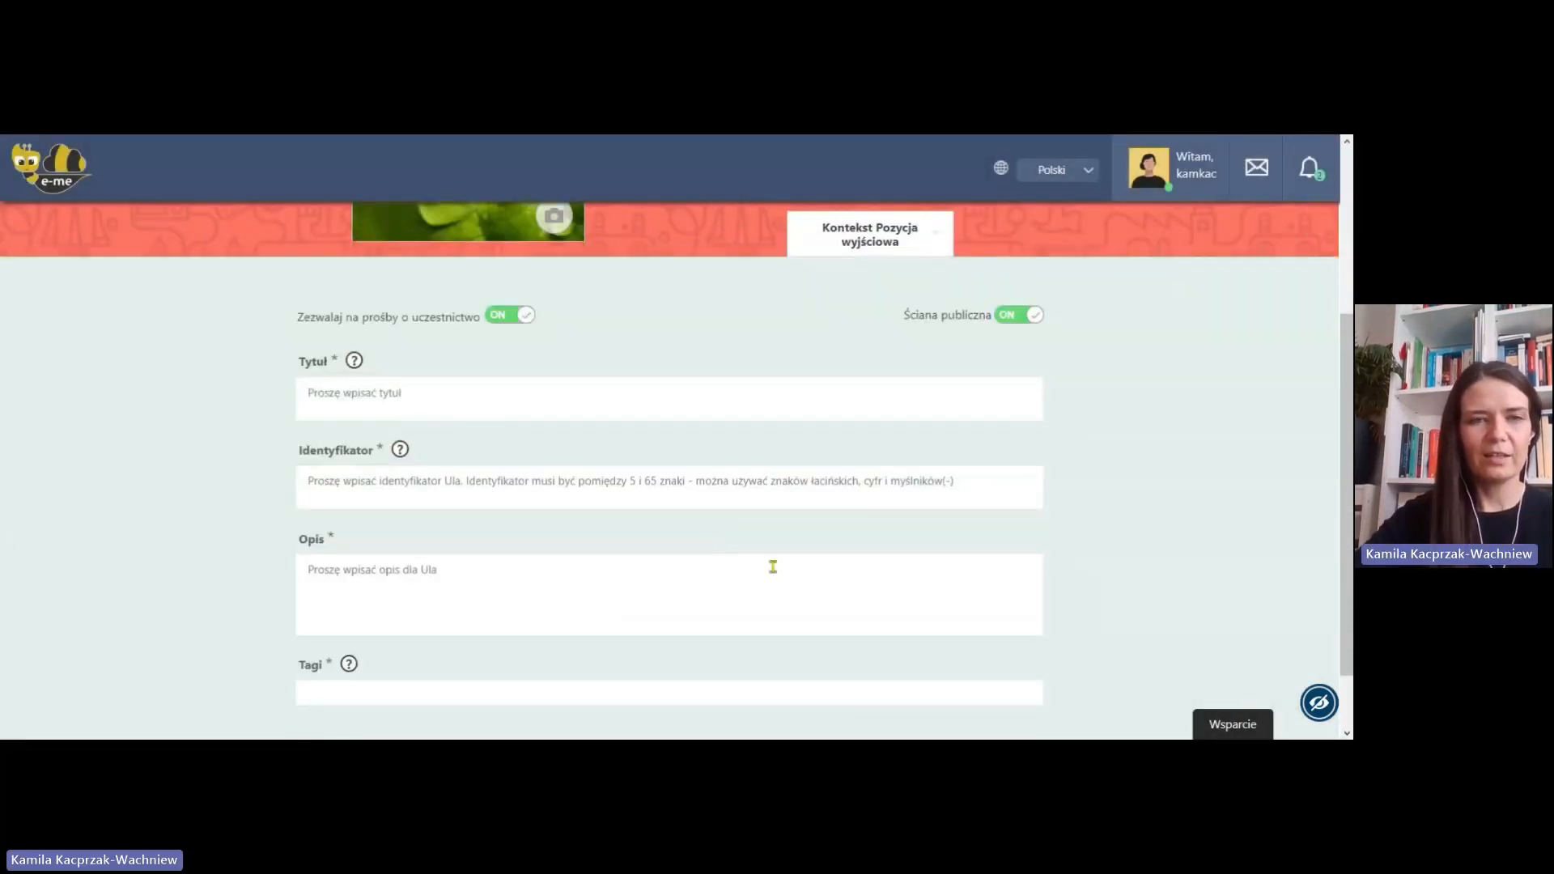
{"action": "scroll", "coordinate": [773, 566], "scroll_direction": "down", "scroll_amount": 1}
{"action": "scroll", "coordinate": [728, 554], "scroll_direction": "up", "scroll_amount": 2}
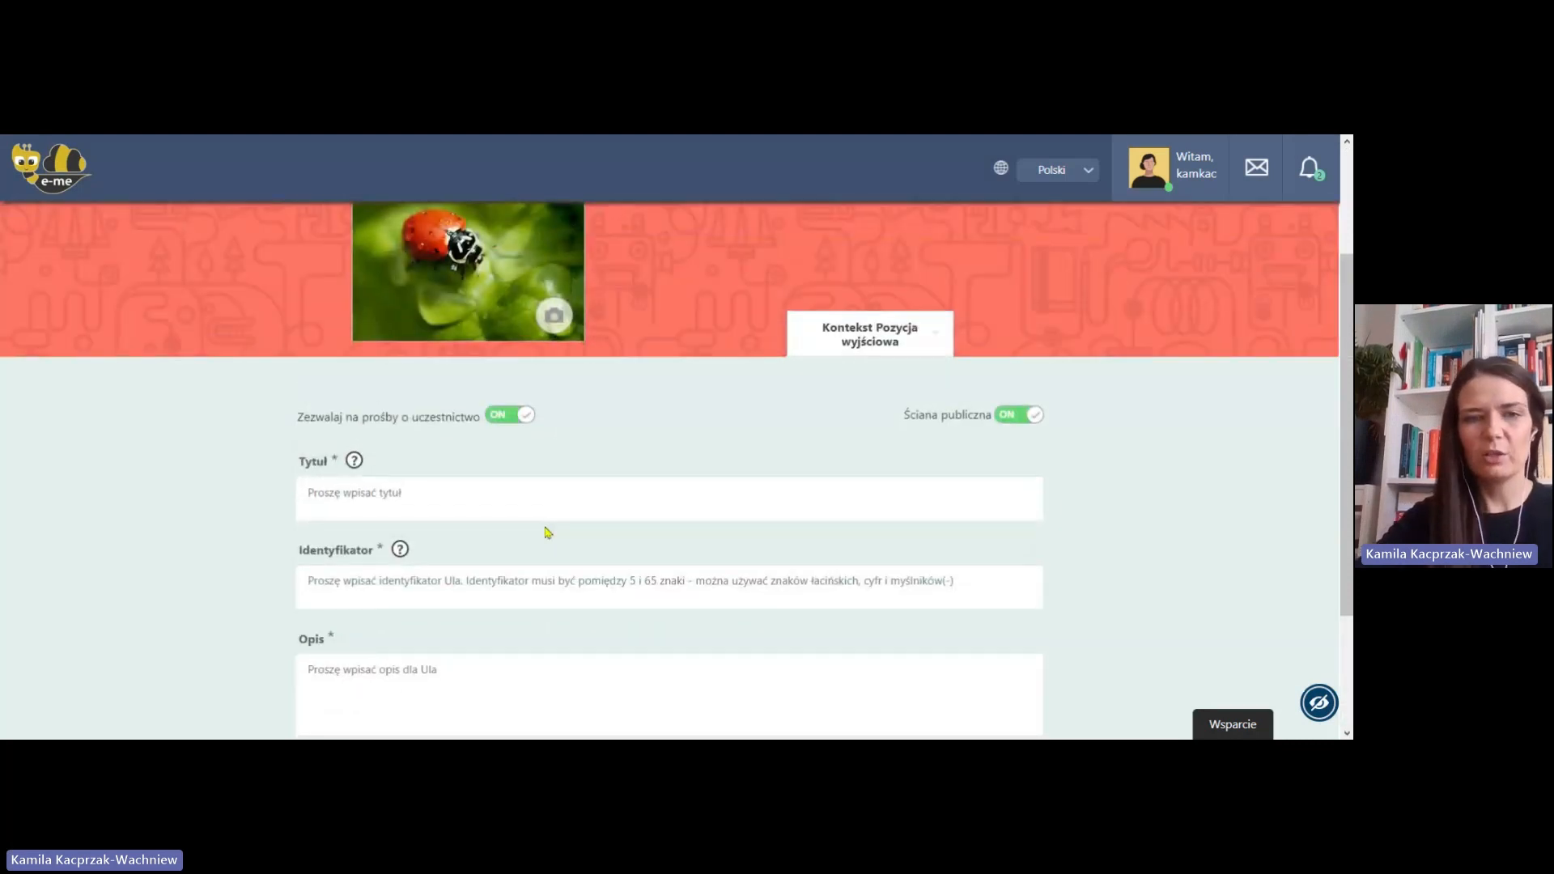
{"action": "scroll", "coordinate": [547, 531], "scroll_direction": "down", "scroll_amount": 2}
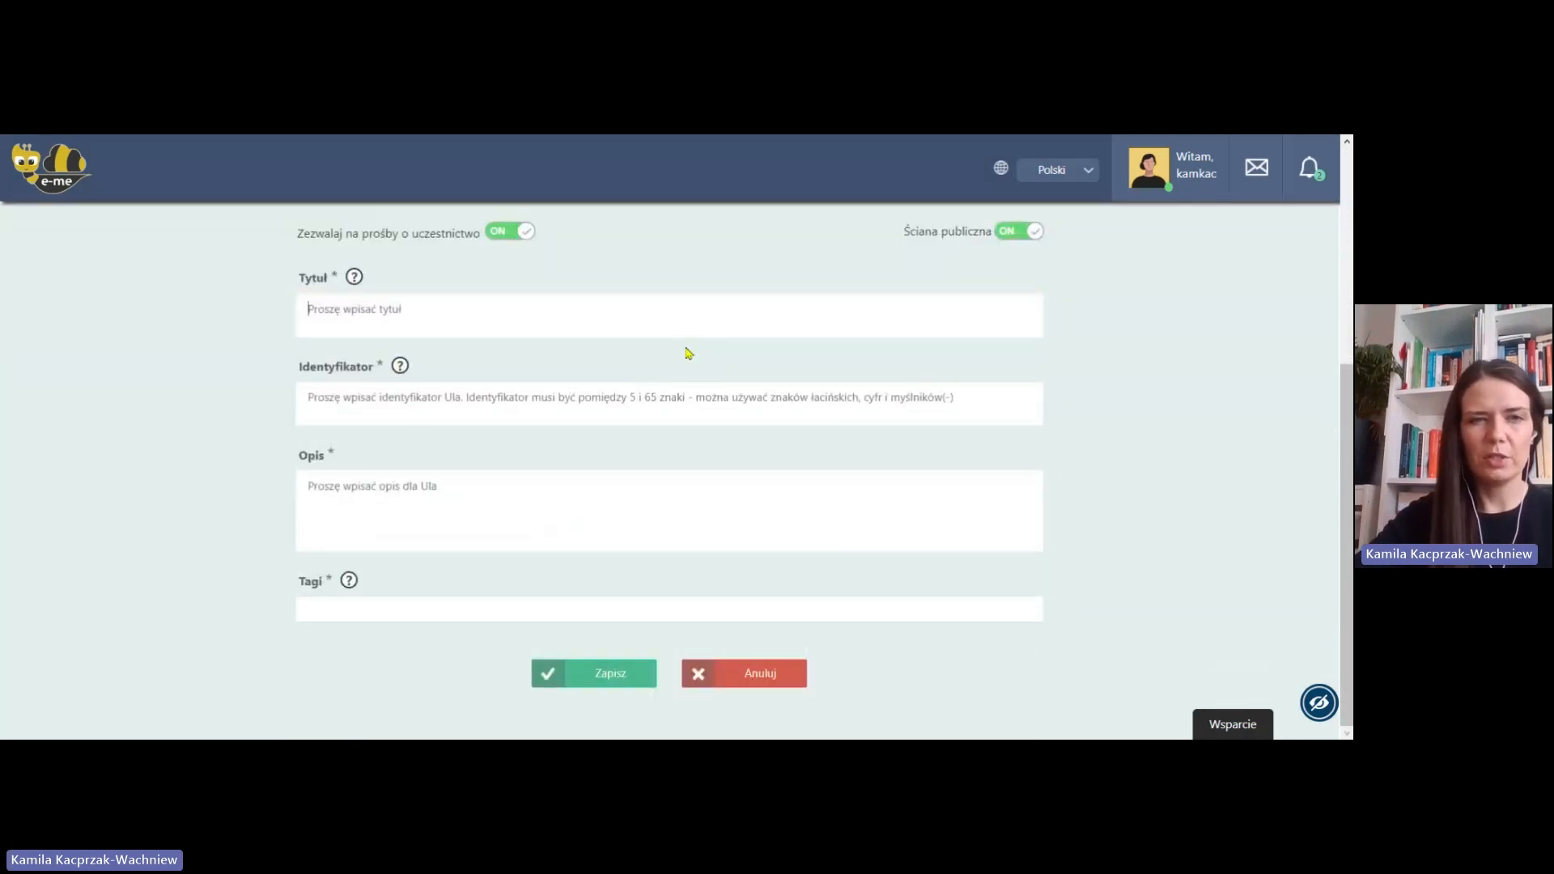
{"action": "type", "text": "Warsztaty"}
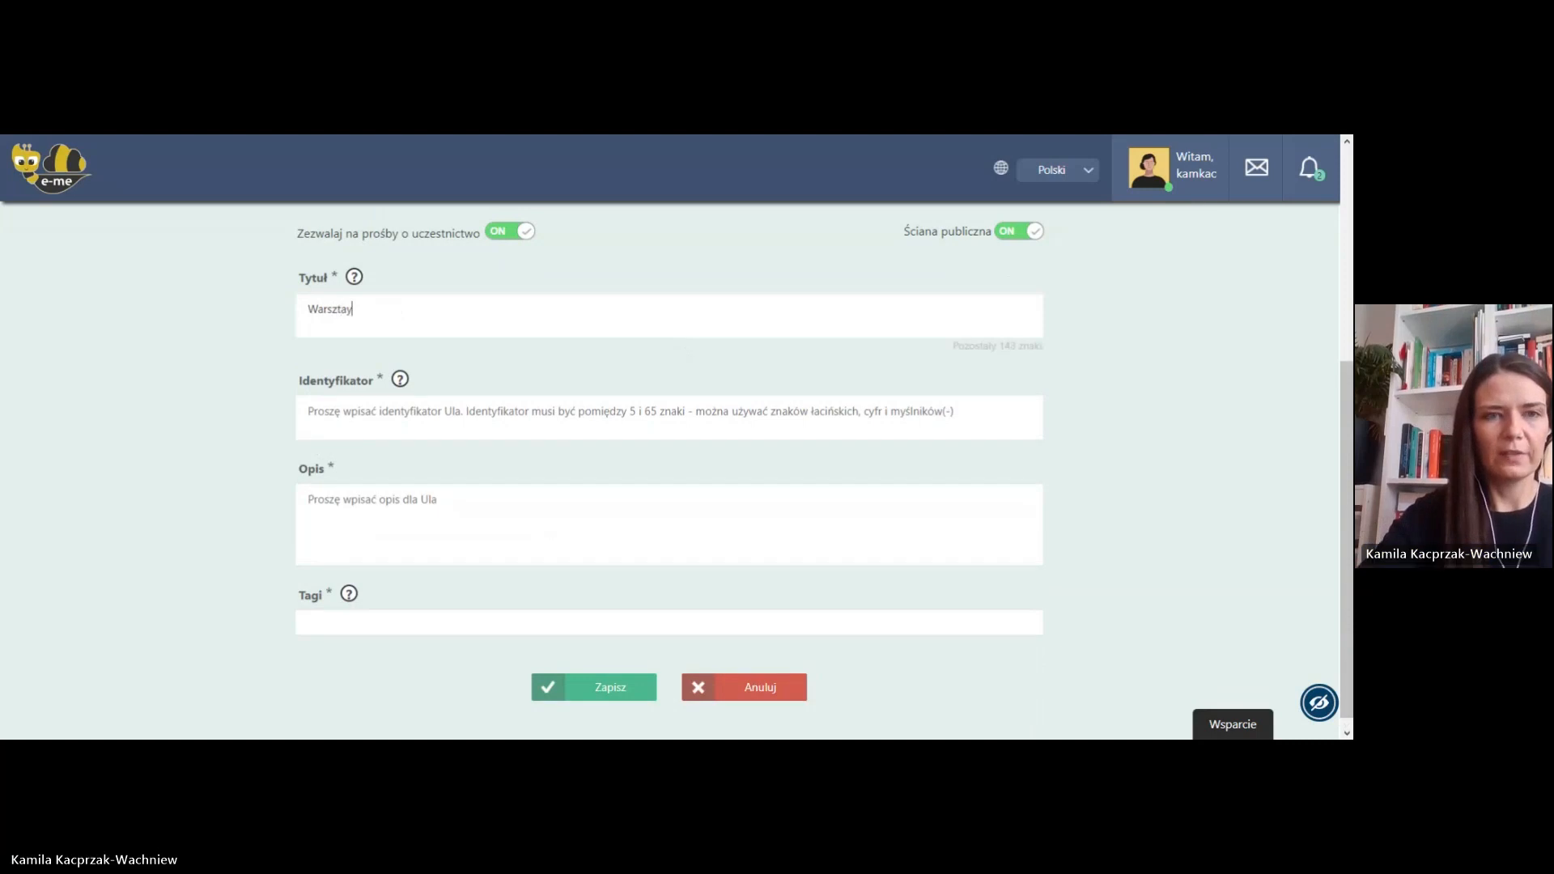
{"action": "key", "text": "BackSpace"}
{"action": "type", "text": "ty "}
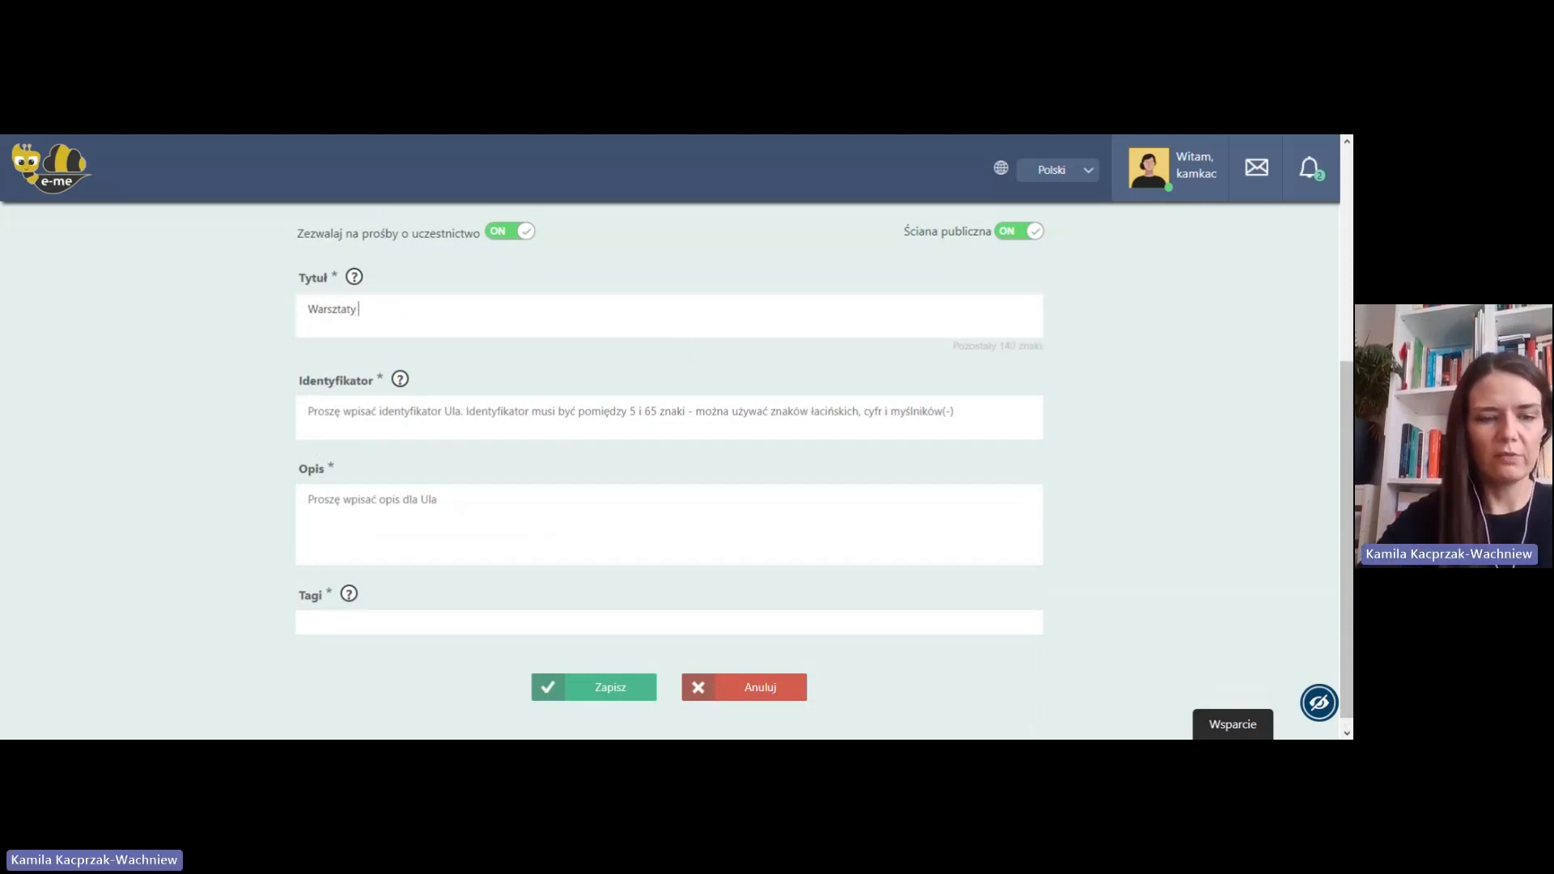
{"action": "type", "text": "asynchr"}
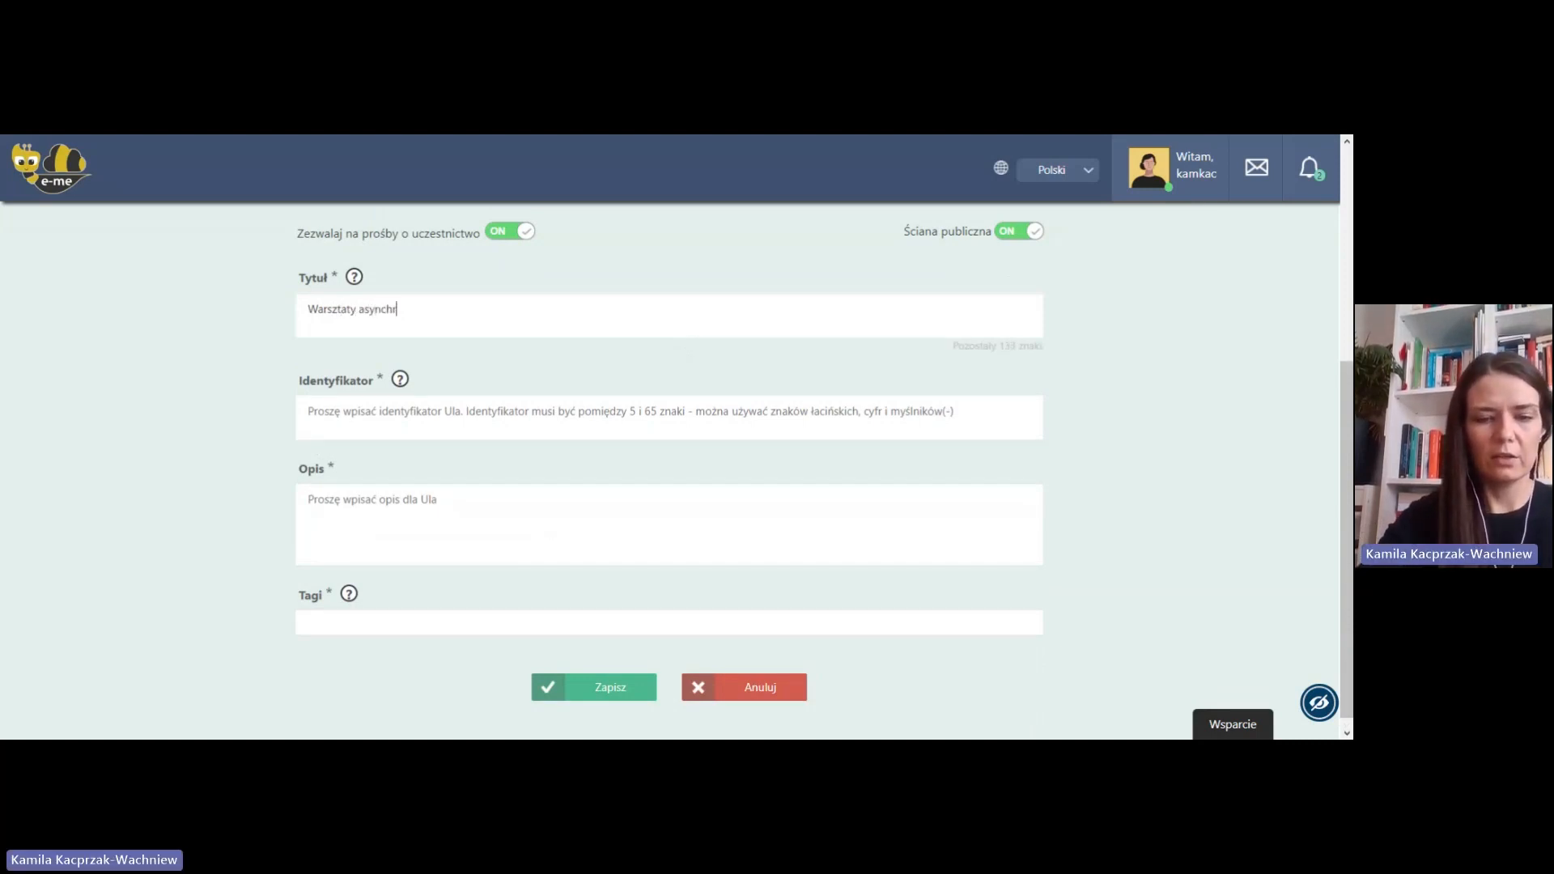
{"action": "type", "text": "oniczne"}
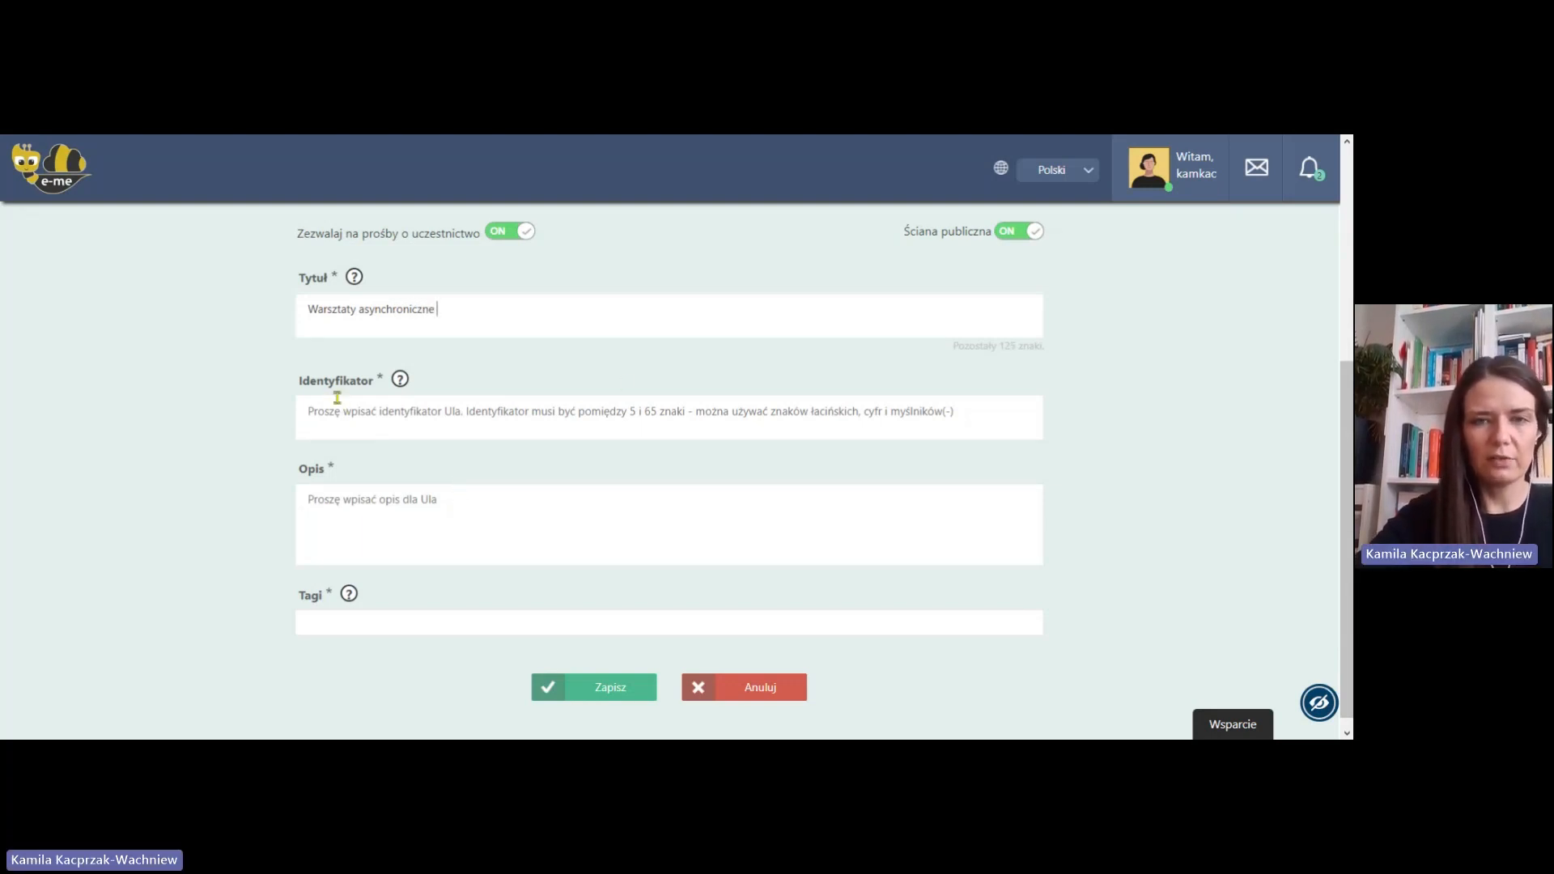
Enter the hive description "Ul stworzony na potrzeby warsztatów online".
{"action": "left_click", "coordinate": [415, 518]}
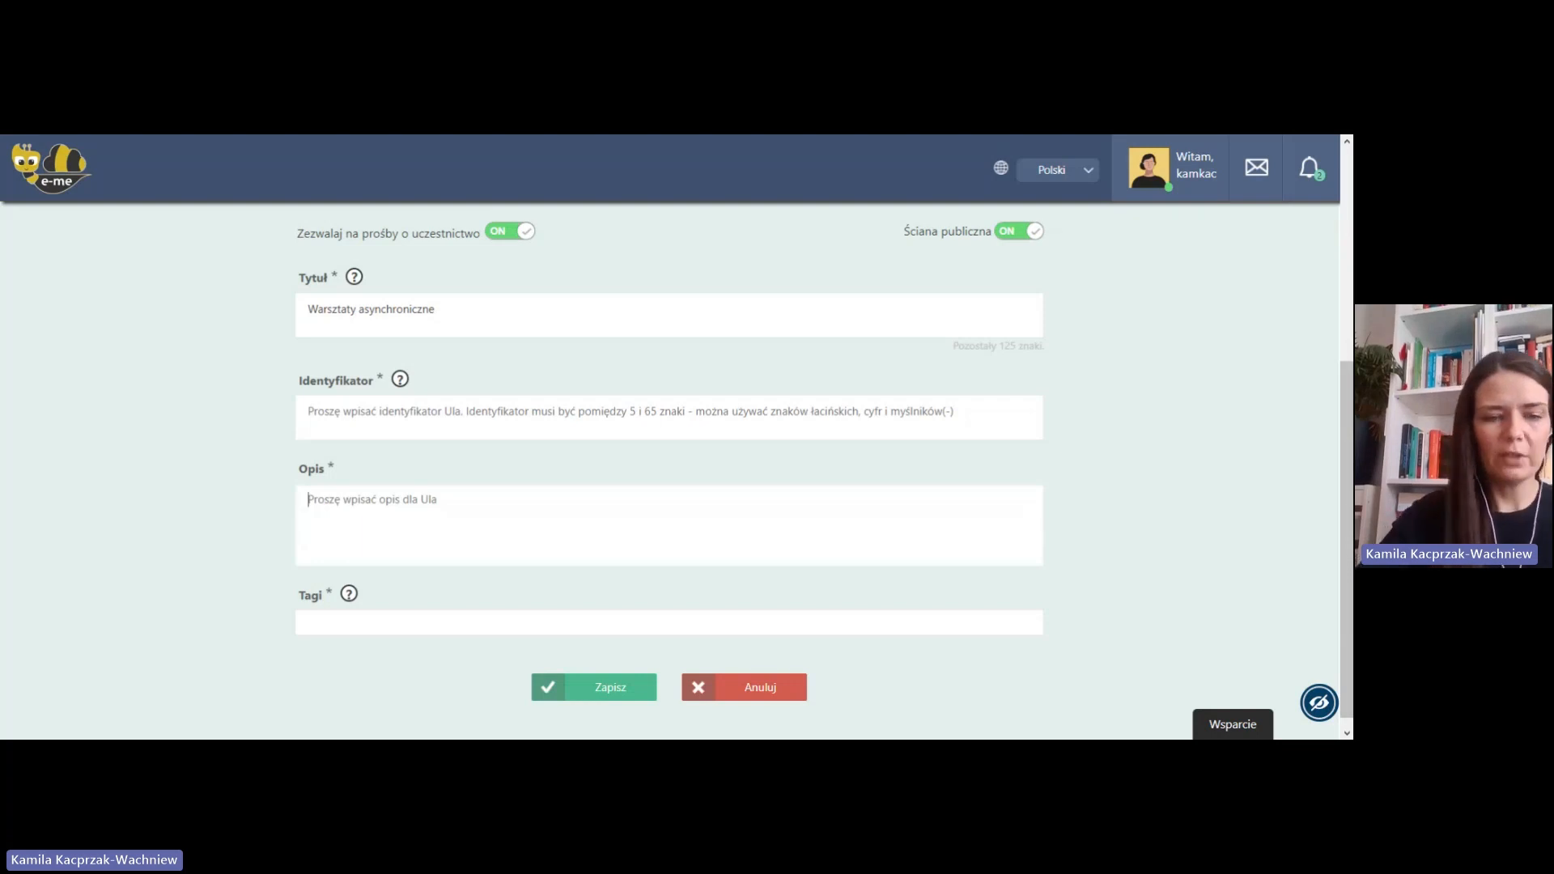
{"action": "type", "text": "Warsztaty"}
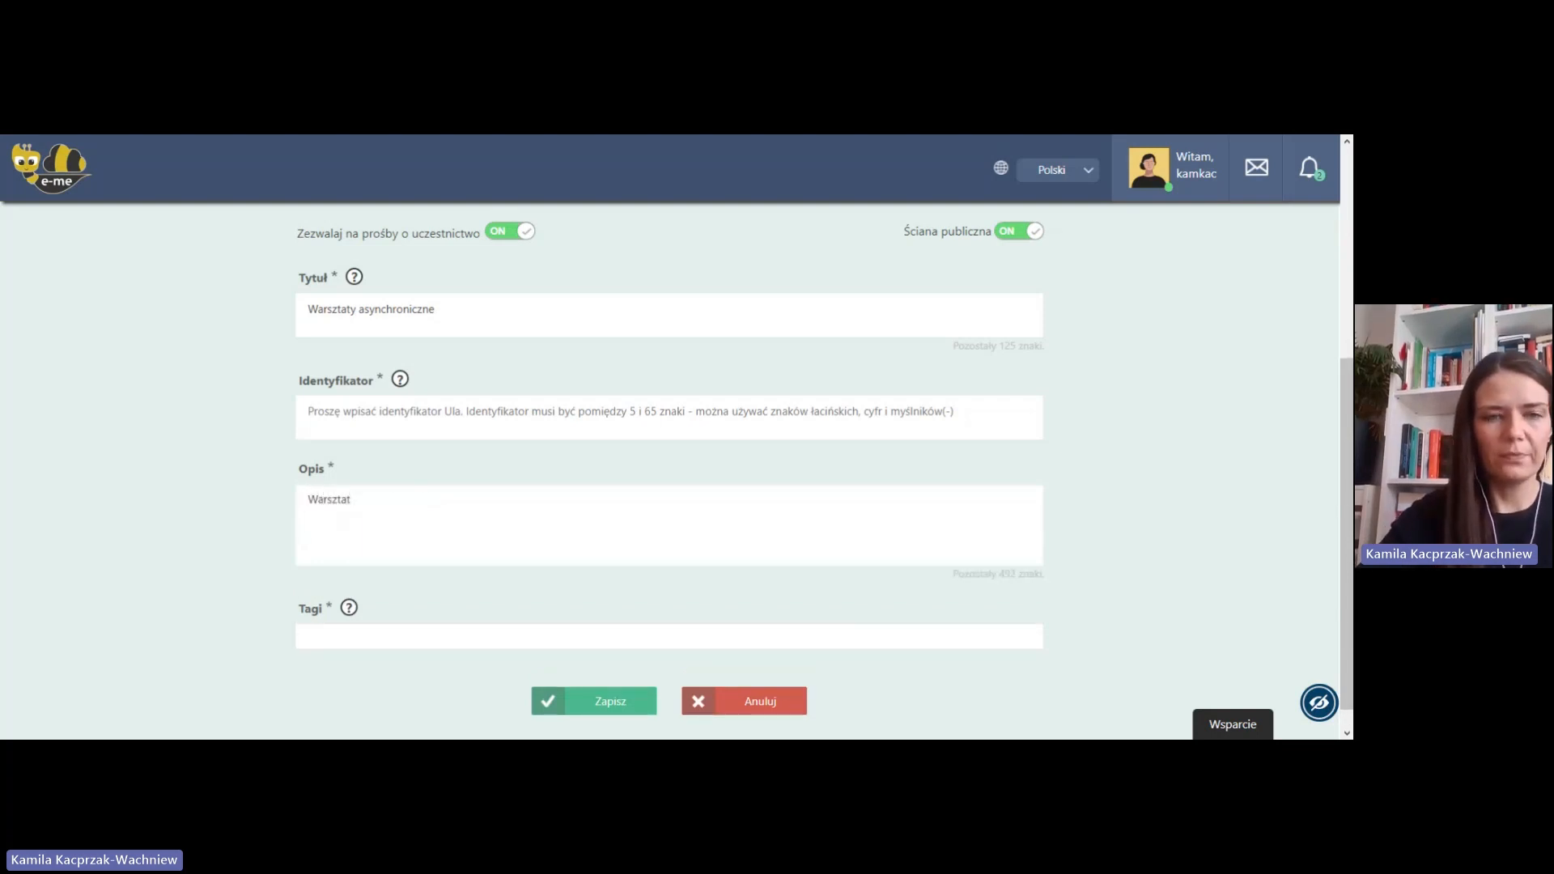
{"action": "key", "text": "BackSpace"}
{"action": "key", "text": "BackSpace"}
{"action": "key", "text": "BackSpace"}
{"action": "key", "text": "BackSpace"}
{"action": "key", "text": "BackSpace"}
{"action": "key", "text": "BackSpace"}
{"action": "key", "text": "BackSpace"}
{"action": "key", "text": "BackSpace"}
{"action": "type", "text": "Ul stwo"}
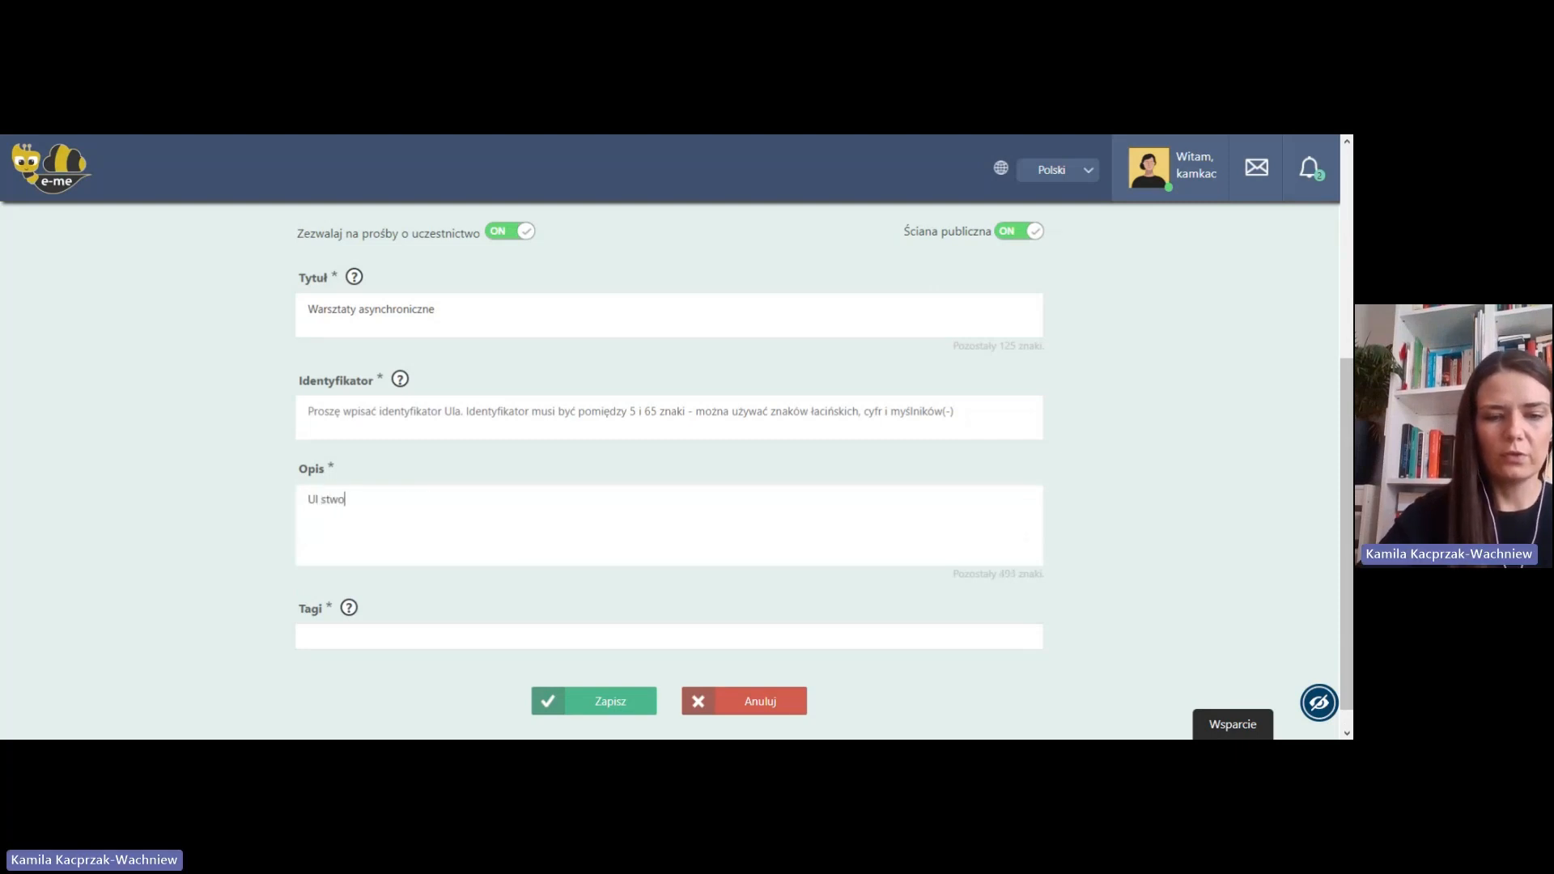
{"action": "type", "text": "rzomy na"}
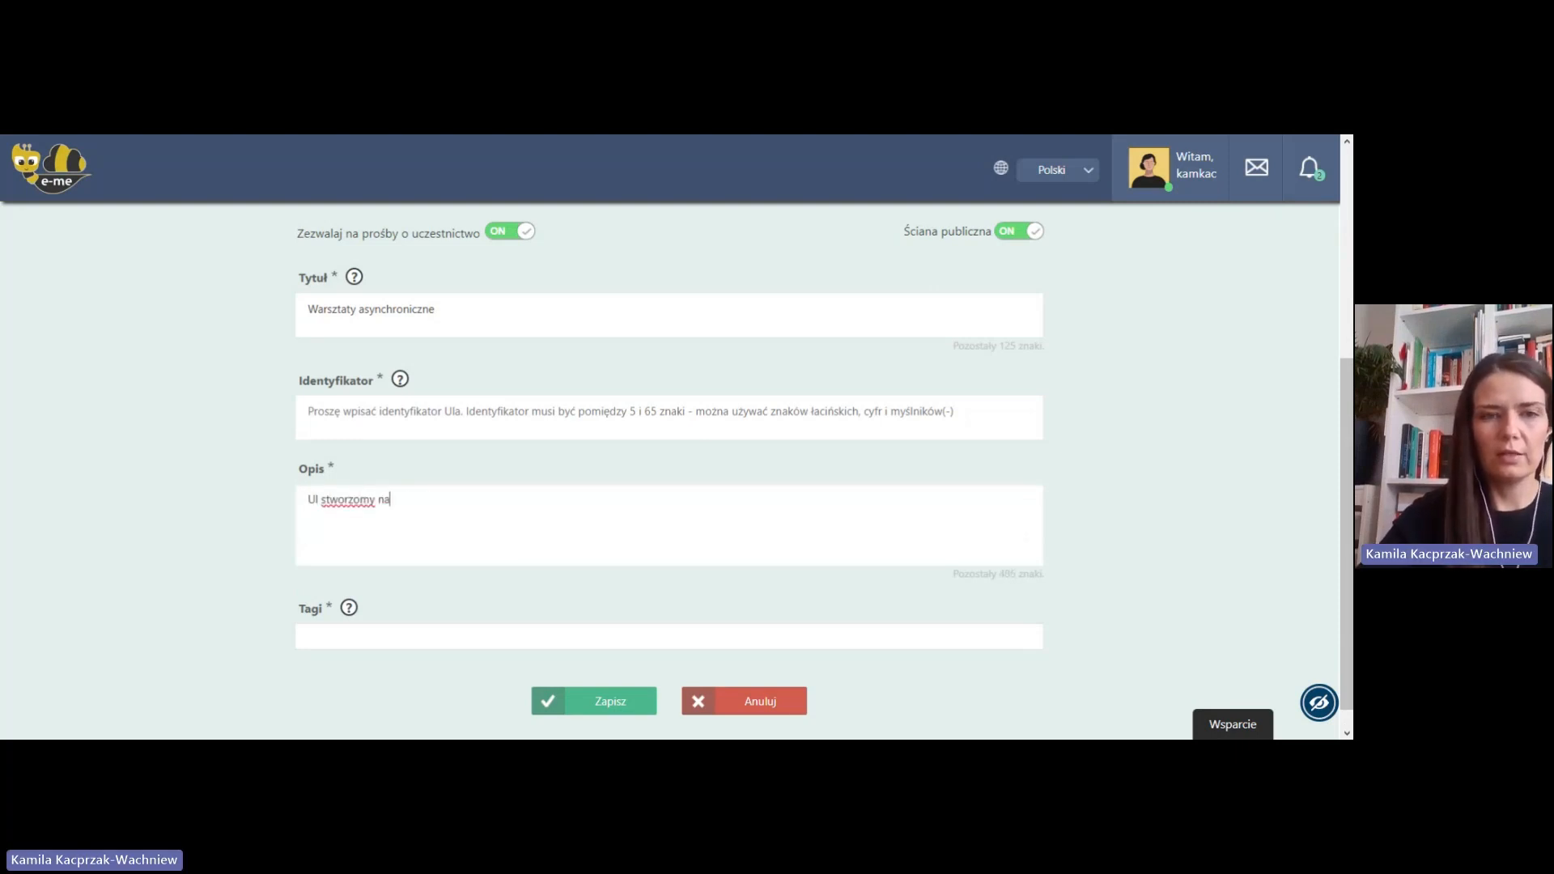
{"action": "key", "text": "BackSpace"}
{"action": "key", "text": "BackSpace"}
{"action": "key", "text": "BackSpace"}
{"action": "key", "text": "BackSpace"}
{"action": "key", "text": "BackSpace"}
{"action": "key", "text": "BackSpace"}
{"action": "type", "text": "on"}
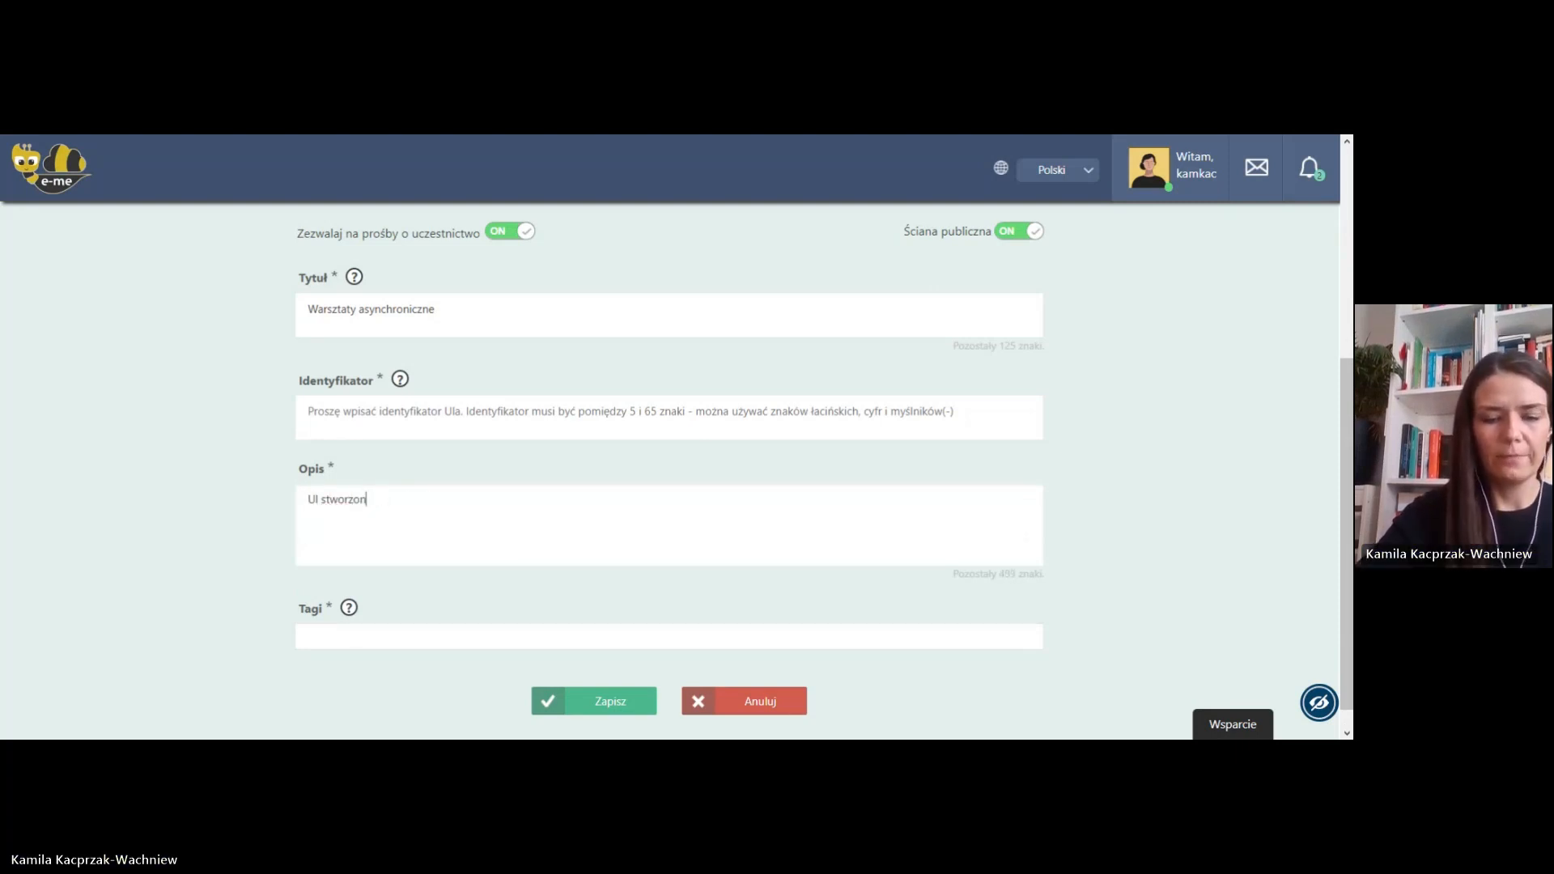
{"action": "type", "text": "y na potrzeby "}
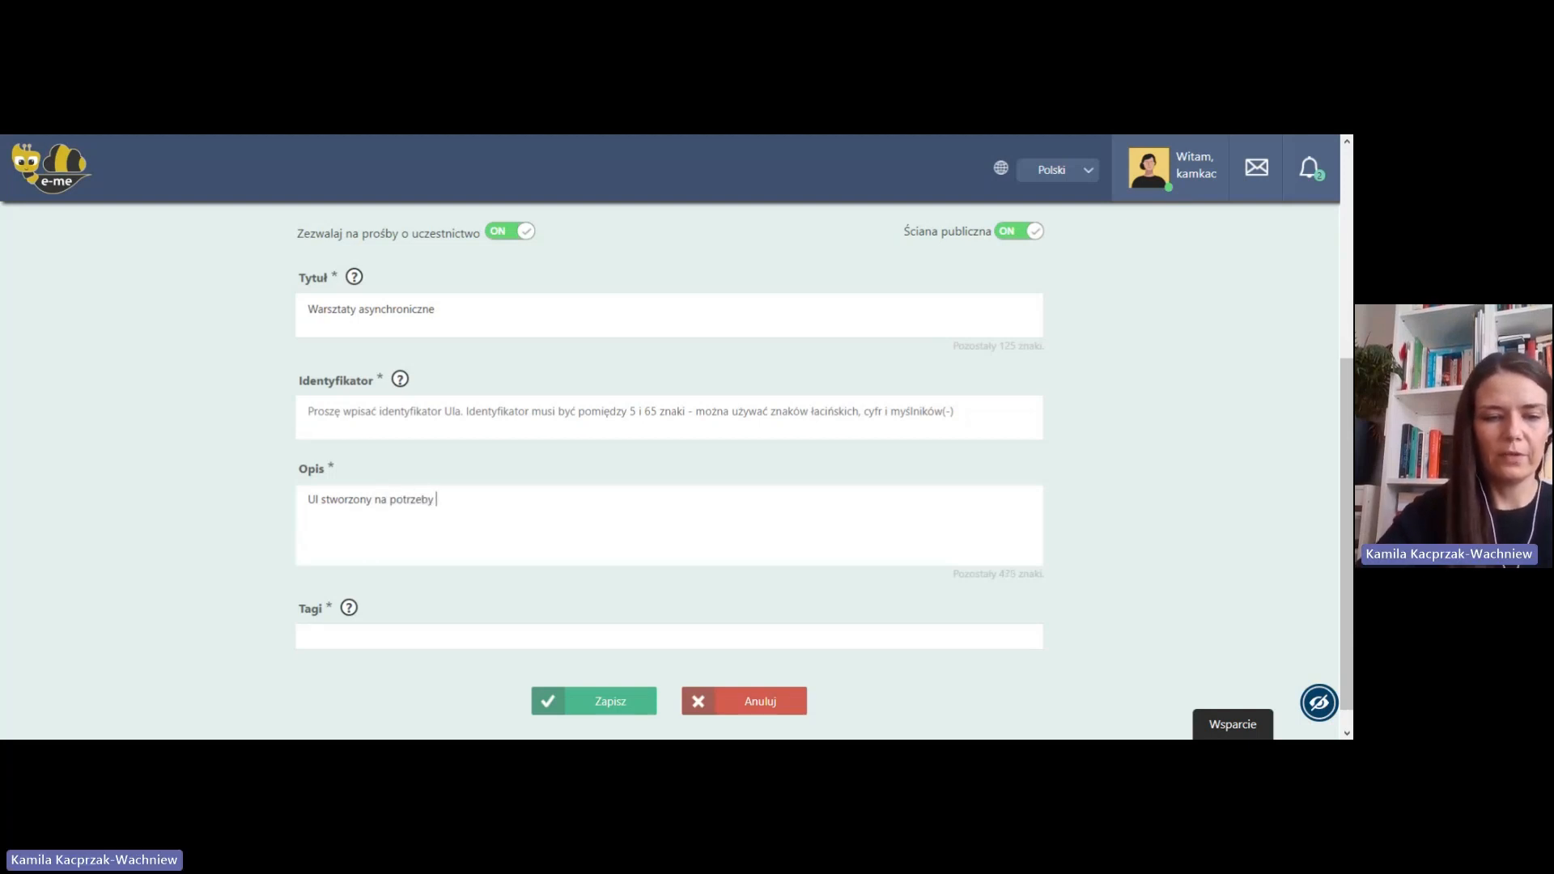
{"action": "type", "text": "warsztatów"}
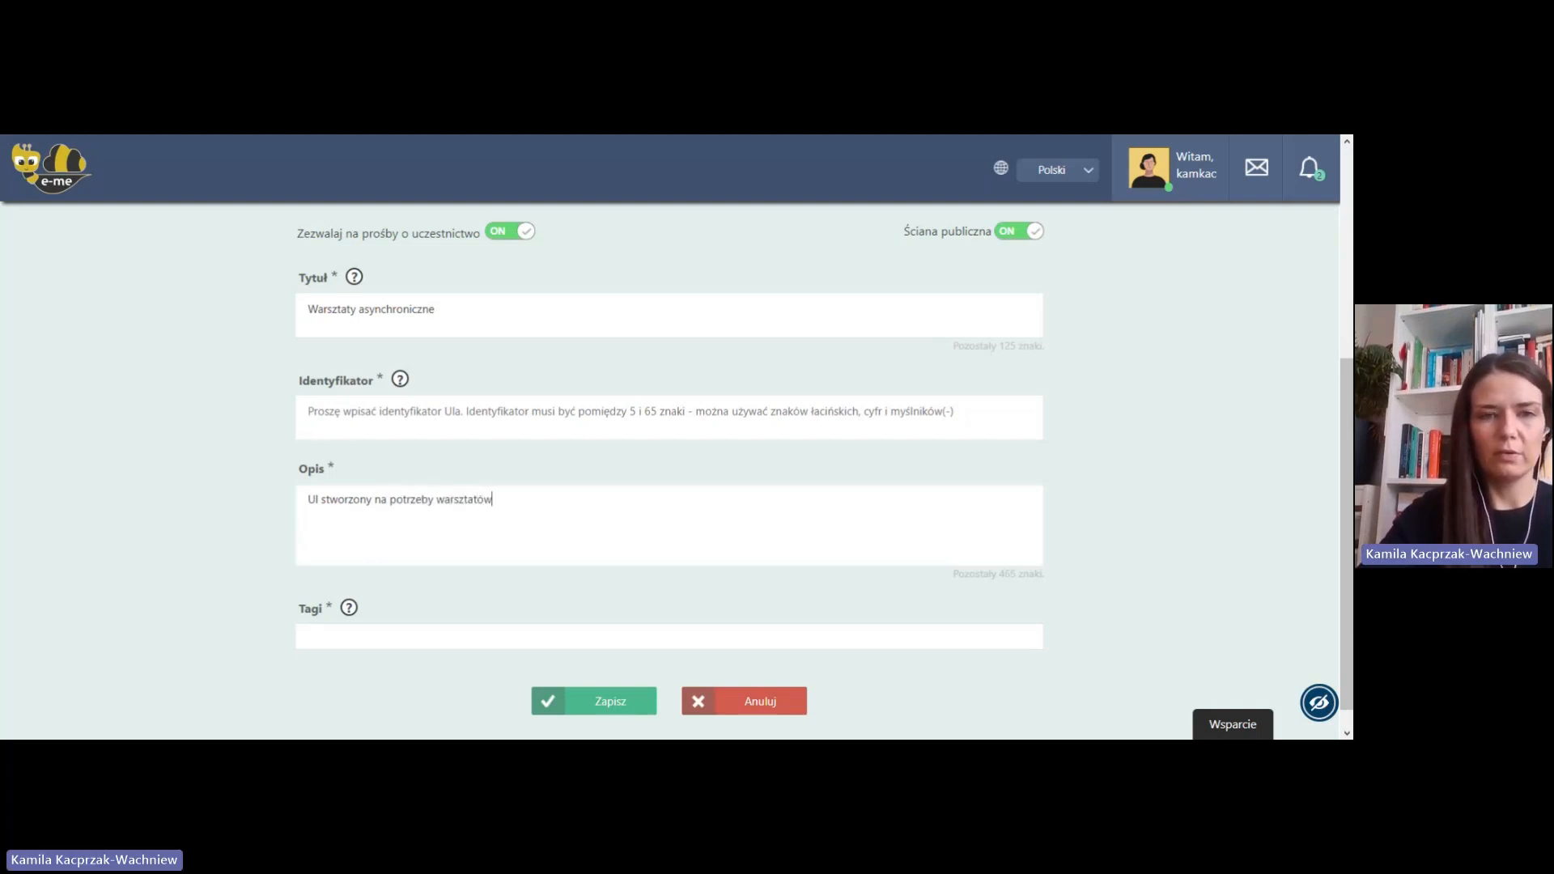
{"action": "type", "text": " online"}
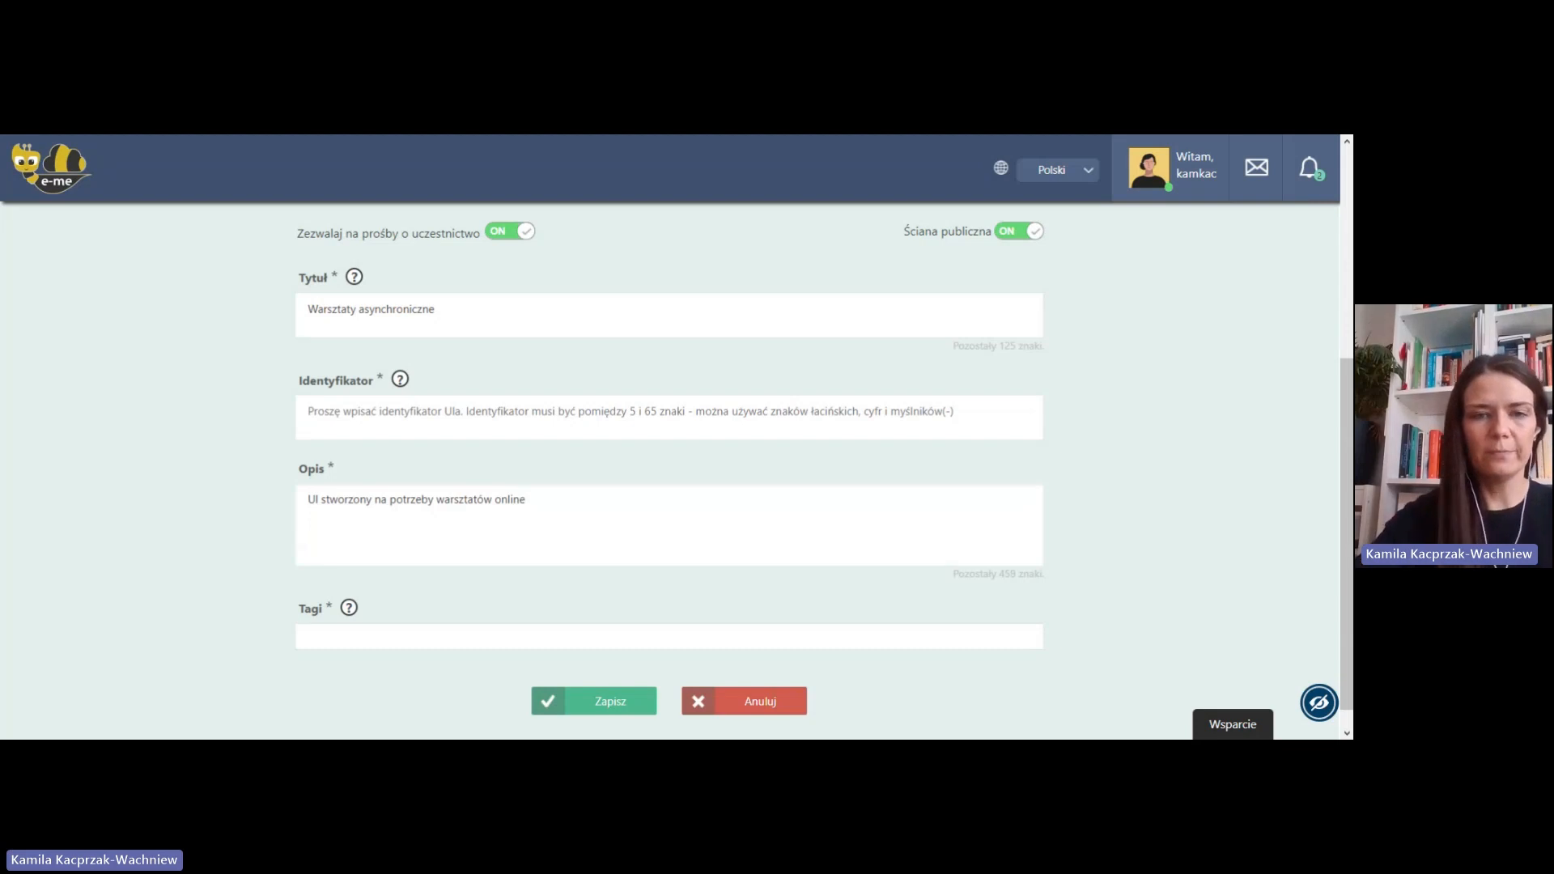
Add the tags "warsztat", "online" and "pafse" to the hive.
{"action": "left_click", "coordinate": [417, 636]}
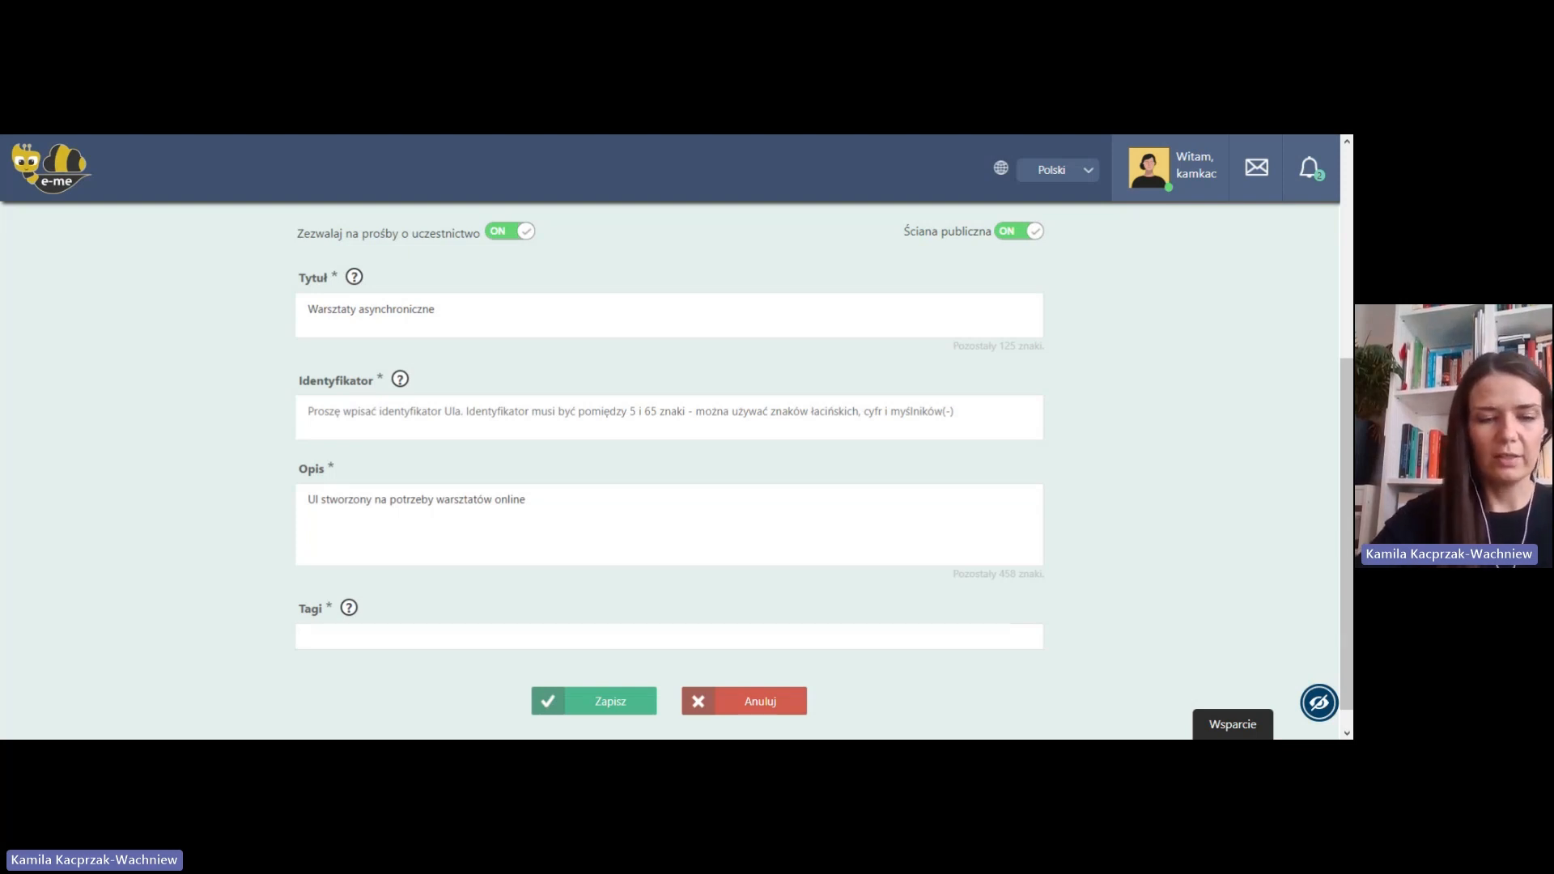
{"action": "type", "text": "warsztat"}
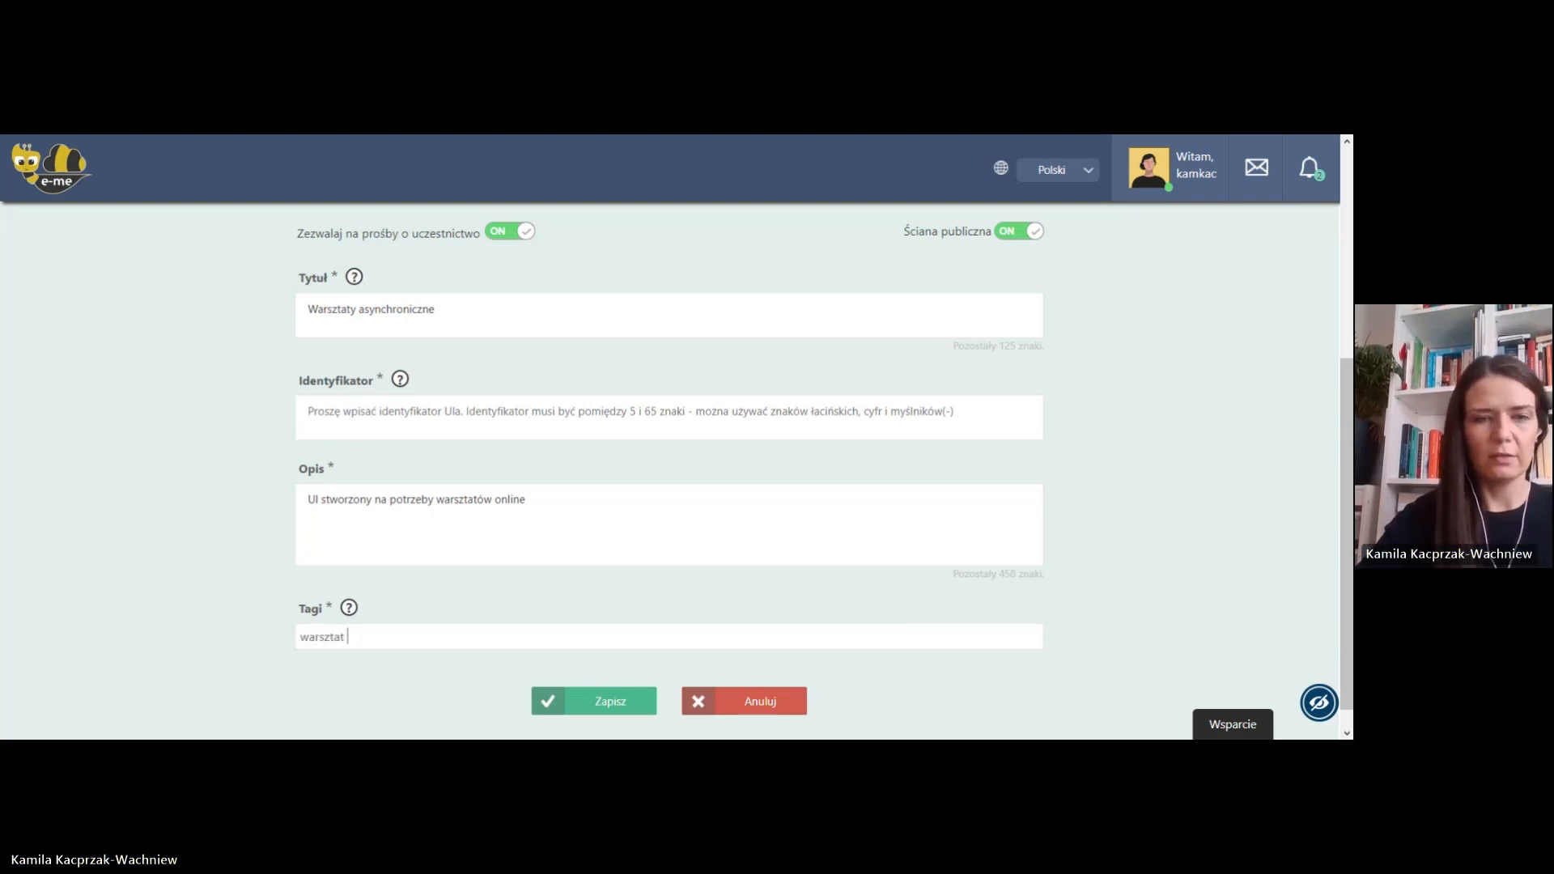
{"action": "key", "text": "Return"}
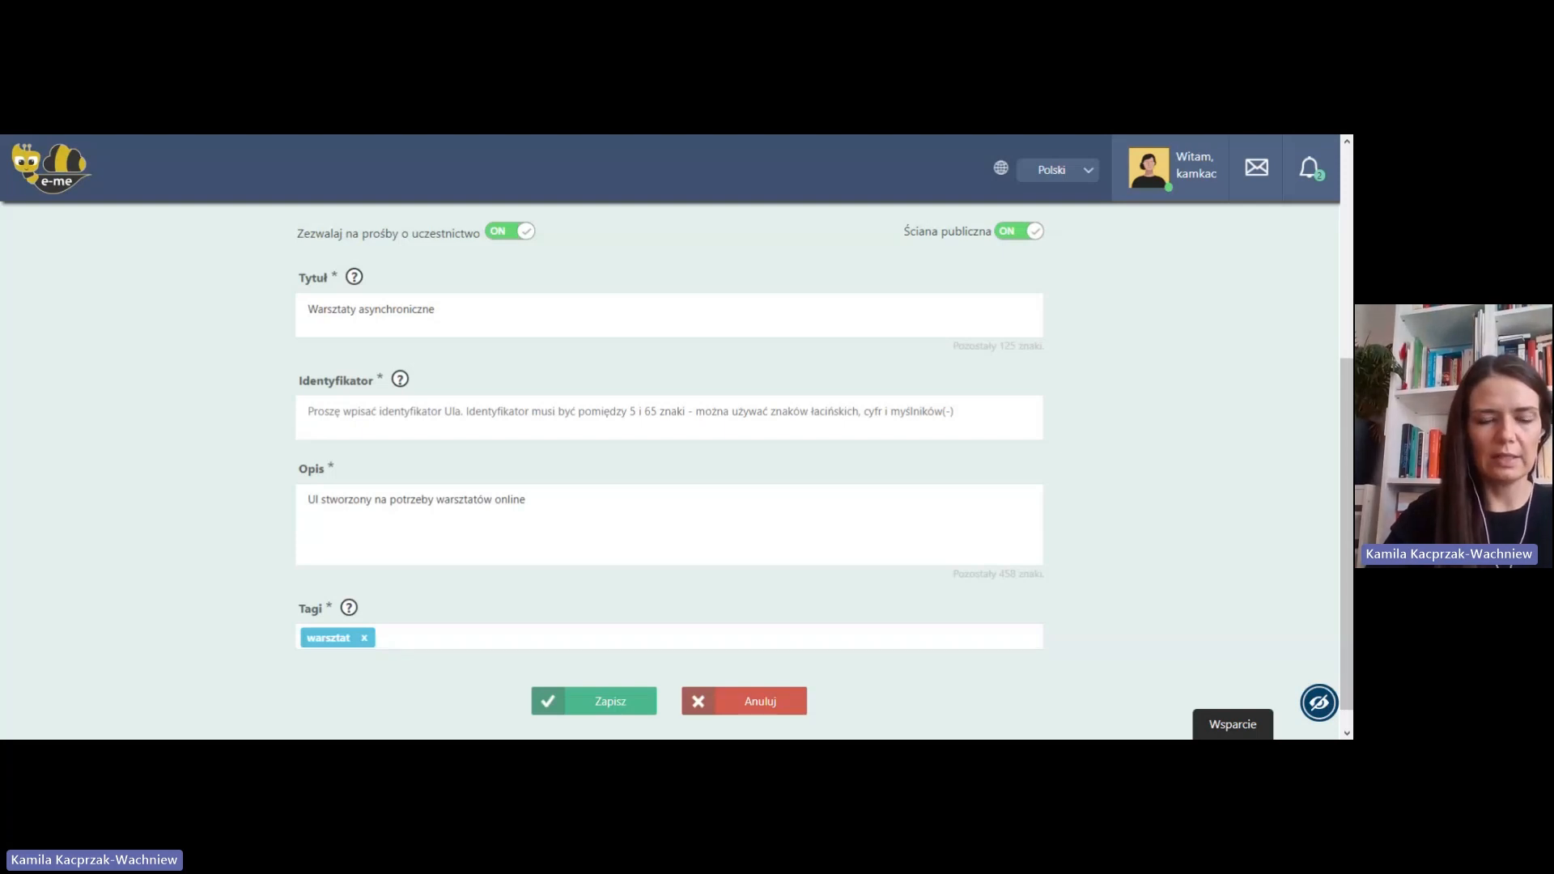
{"action": "type", "text": "online"}
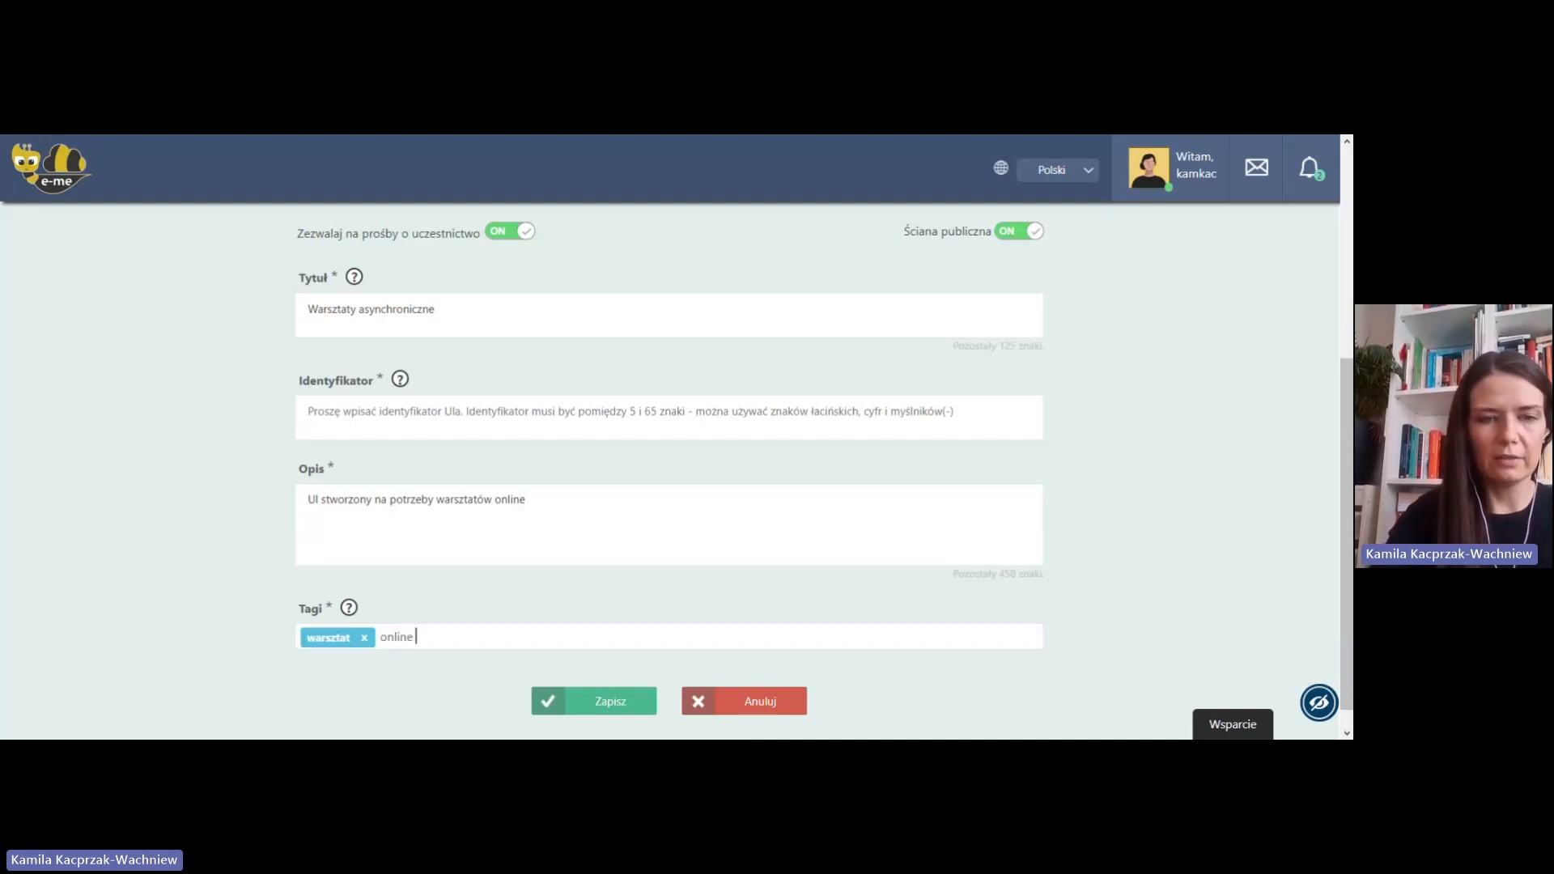
{"action": "key", "text": "Return"}
{"action": "type", "text": "pa"}
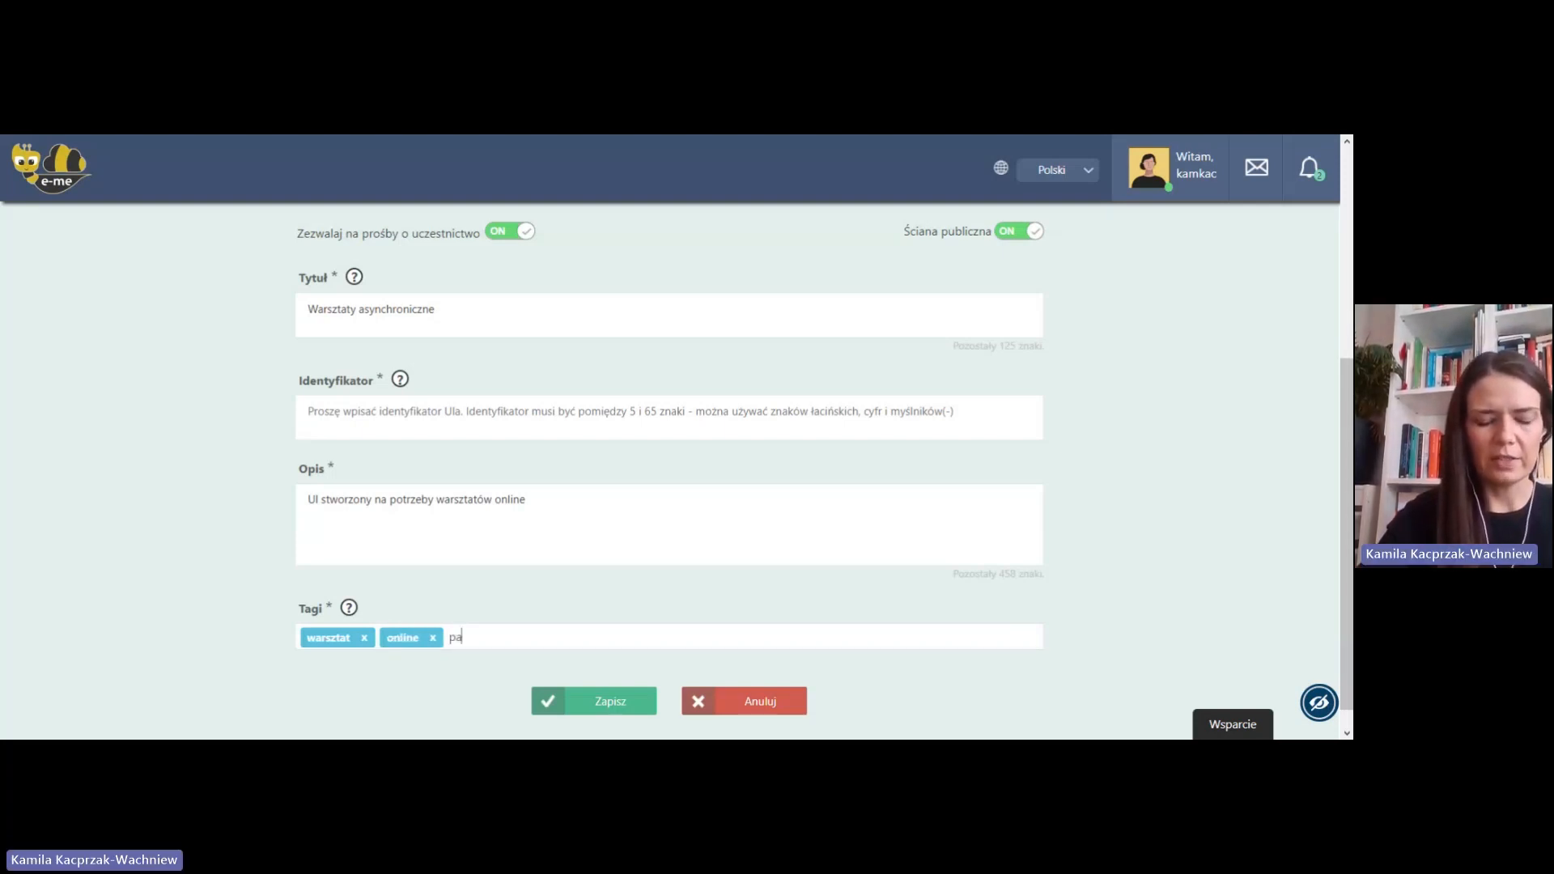
{"action": "type", "text": "fse"}
{"action": "key", "text": "Return"}
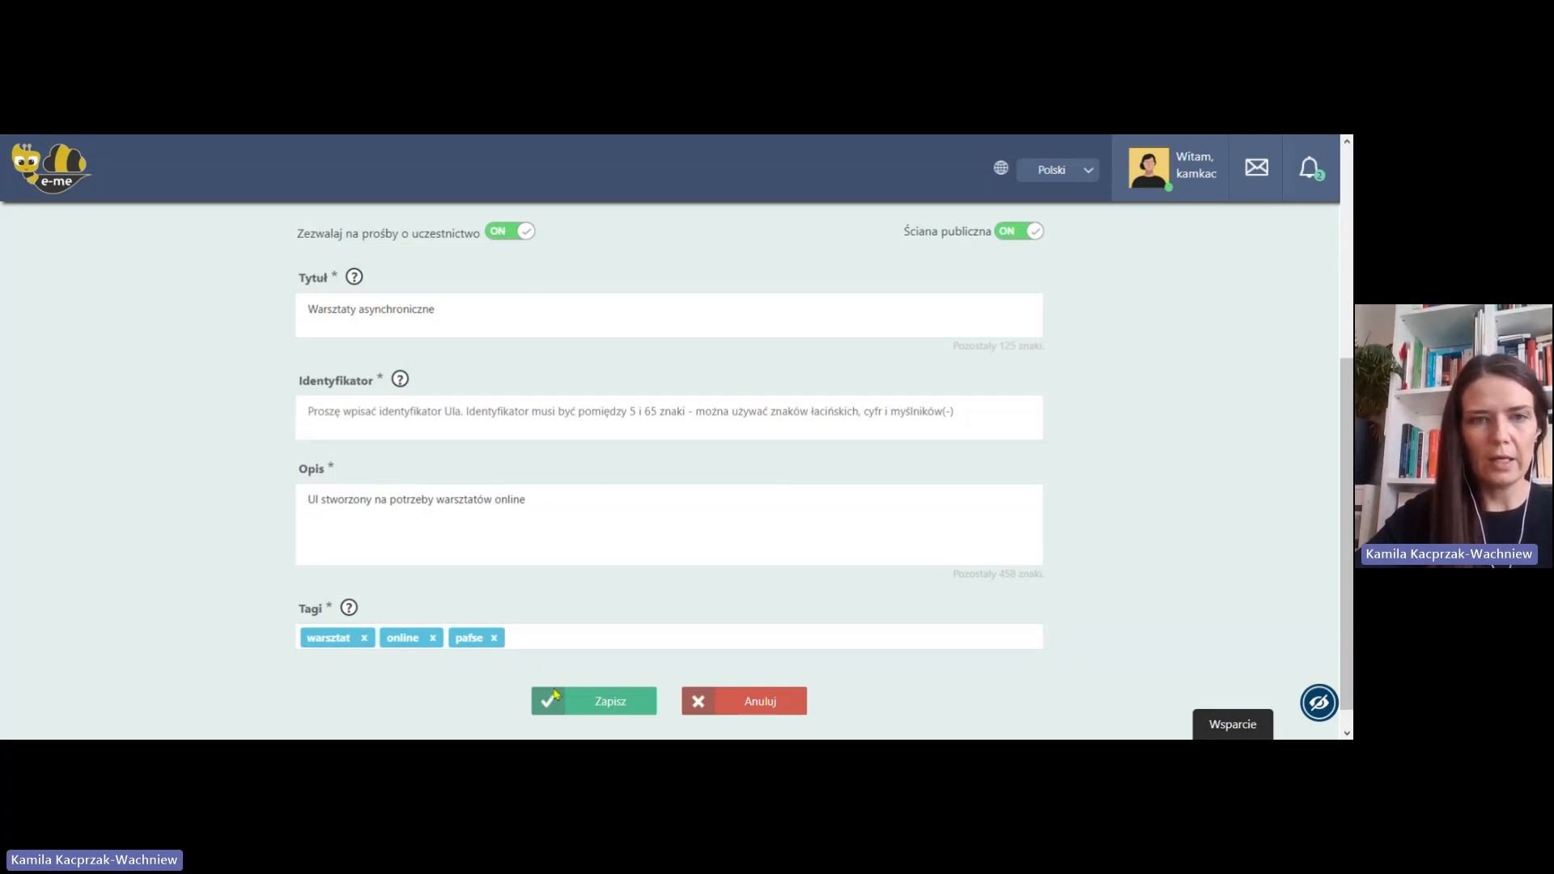
Set the hive's identifier to "warsztaty-asynchroniczne".
{"action": "scroll", "coordinate": [589, 614], "scroll_direction": "up", "scroll_amount": 1}
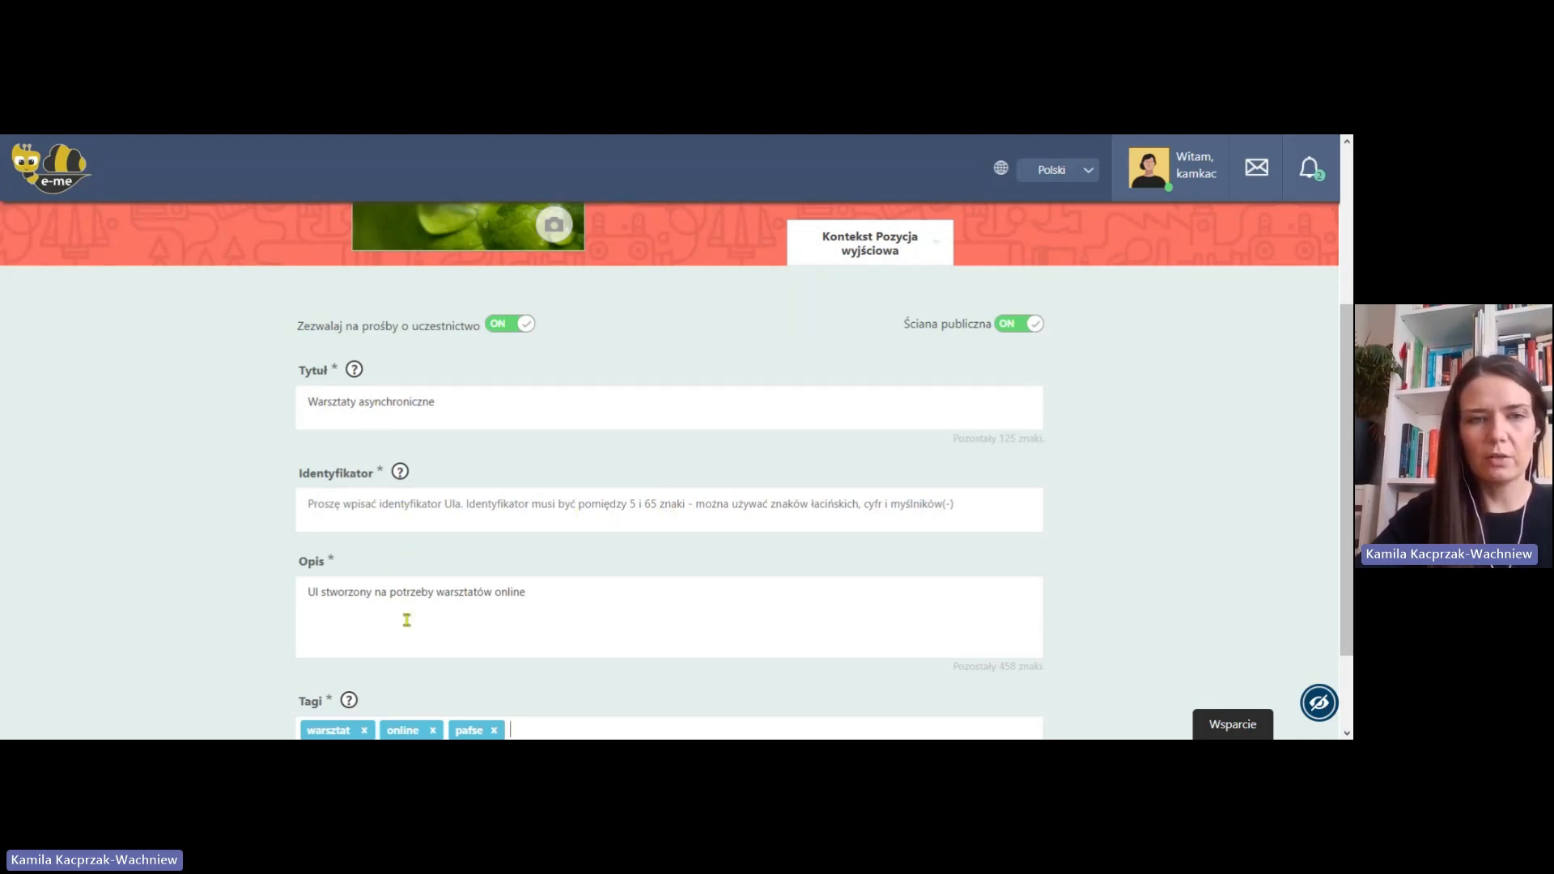
{"action": "left_click", "coordinate": [422, 521]}
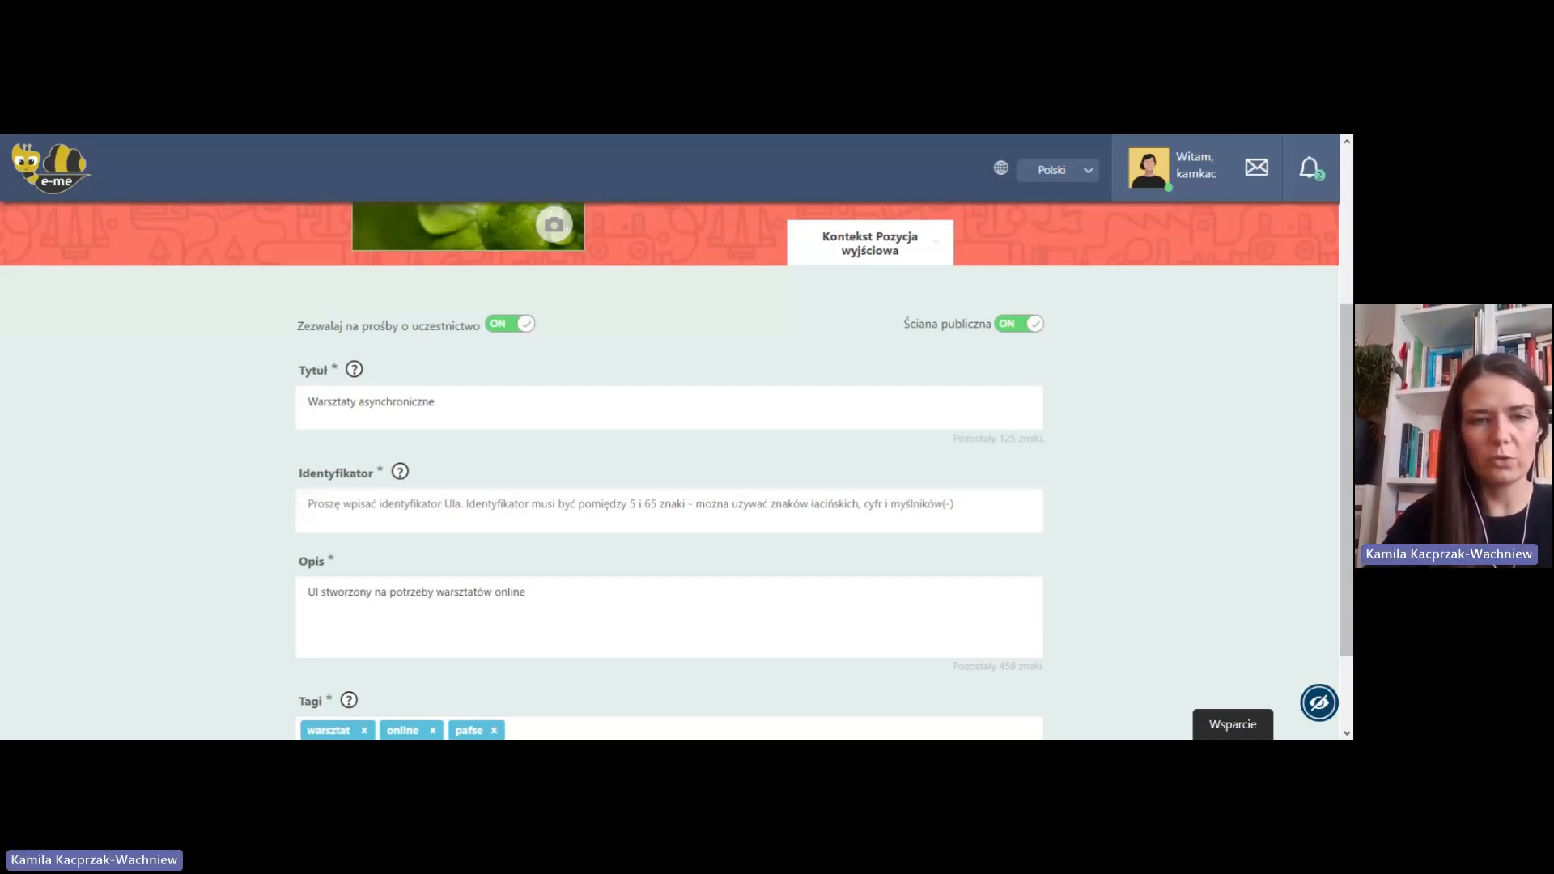
{"action": "type", "text": "warsztaty"}
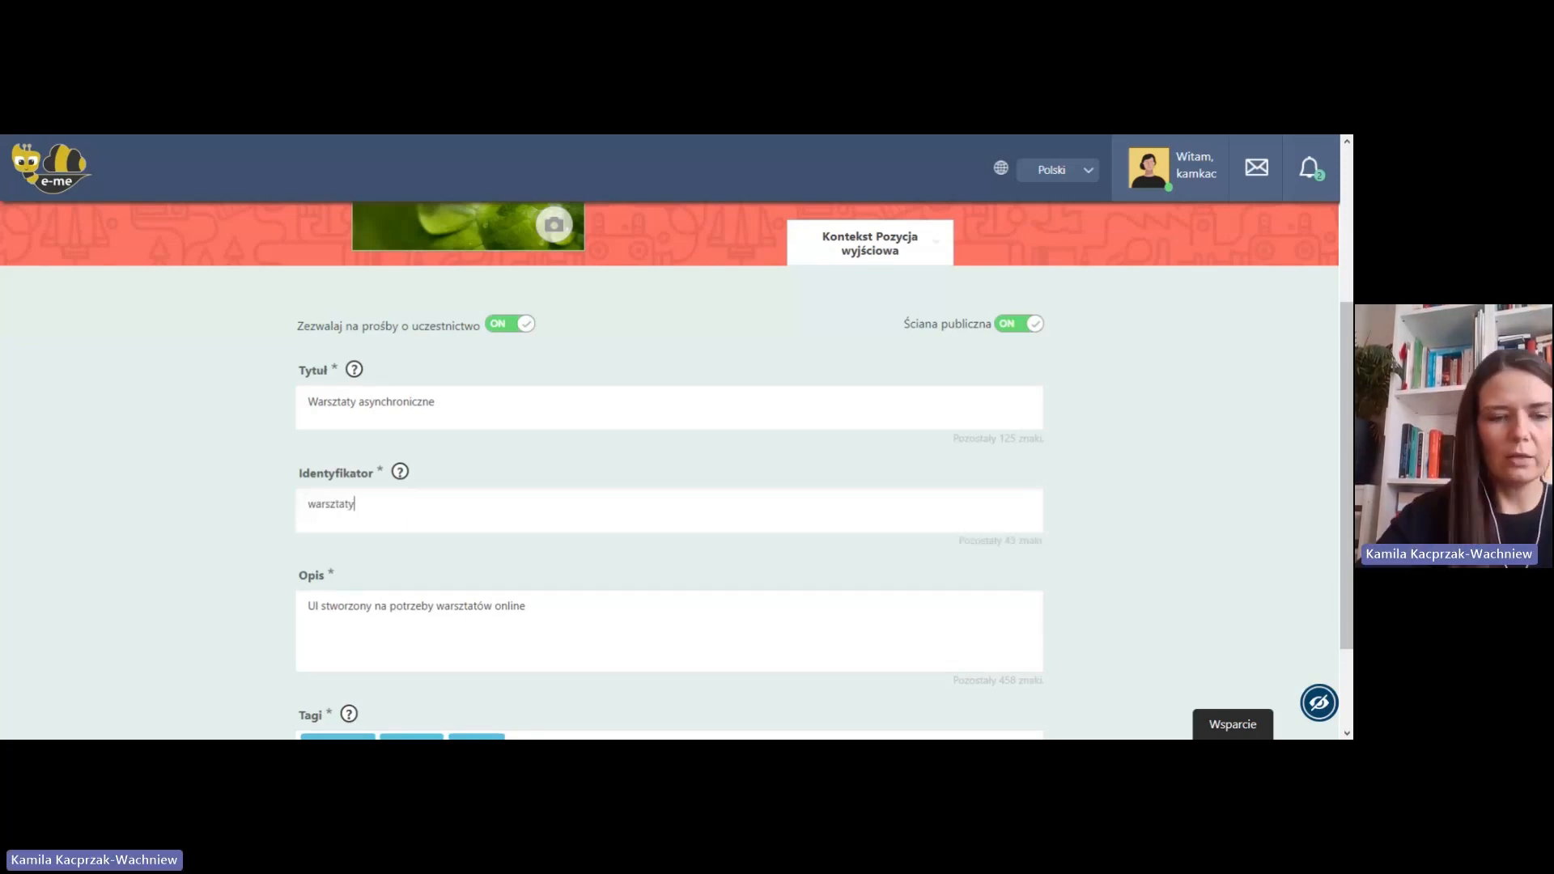
{"action": "type", "text": "-"}
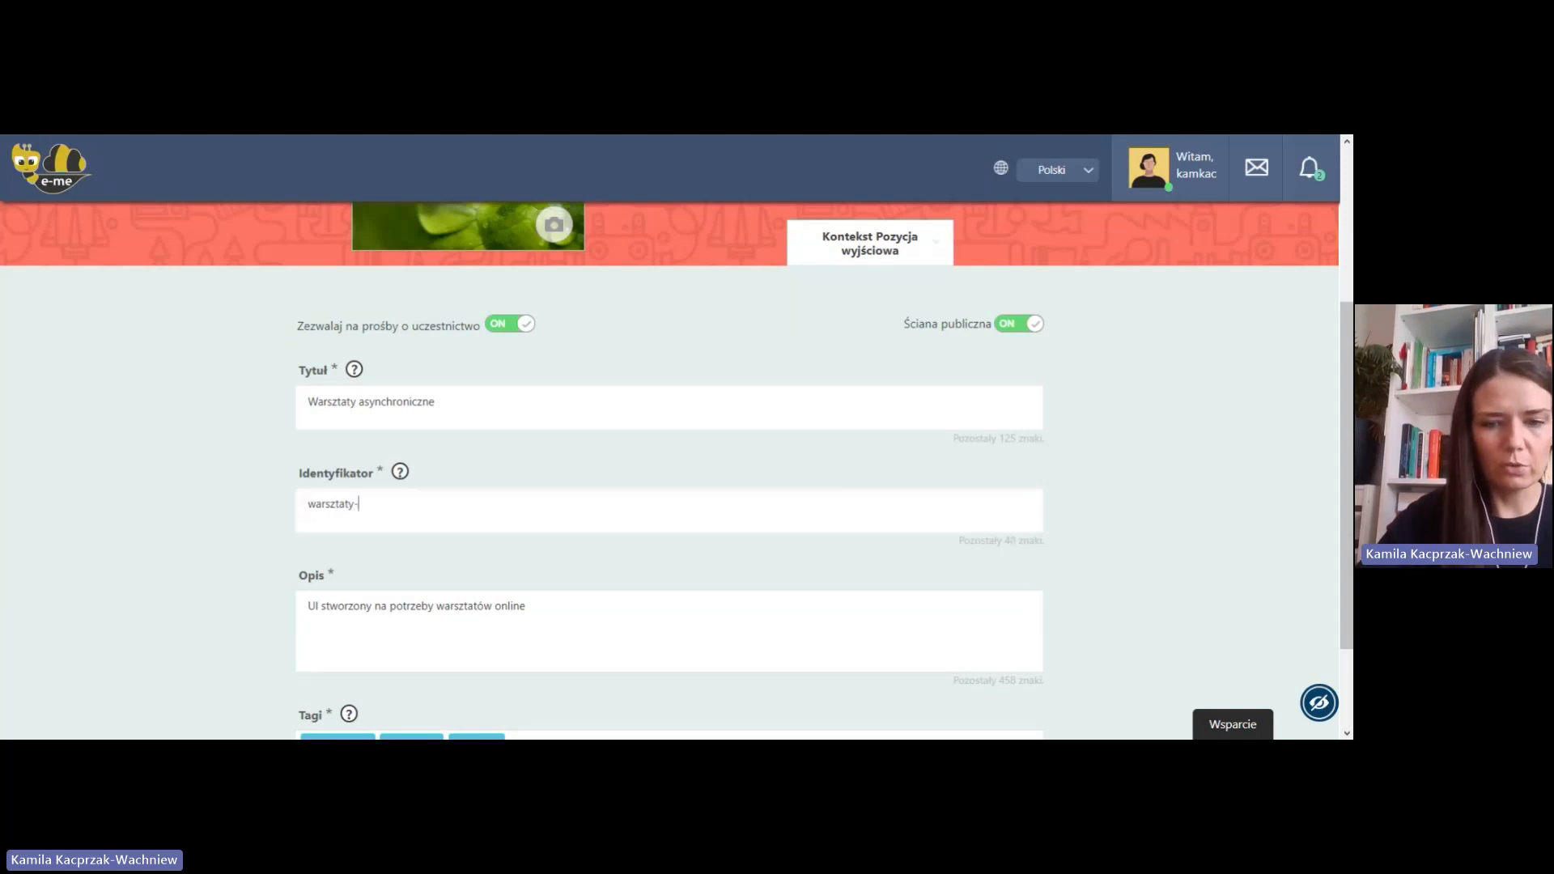
{"action": "type", "text": "async"}
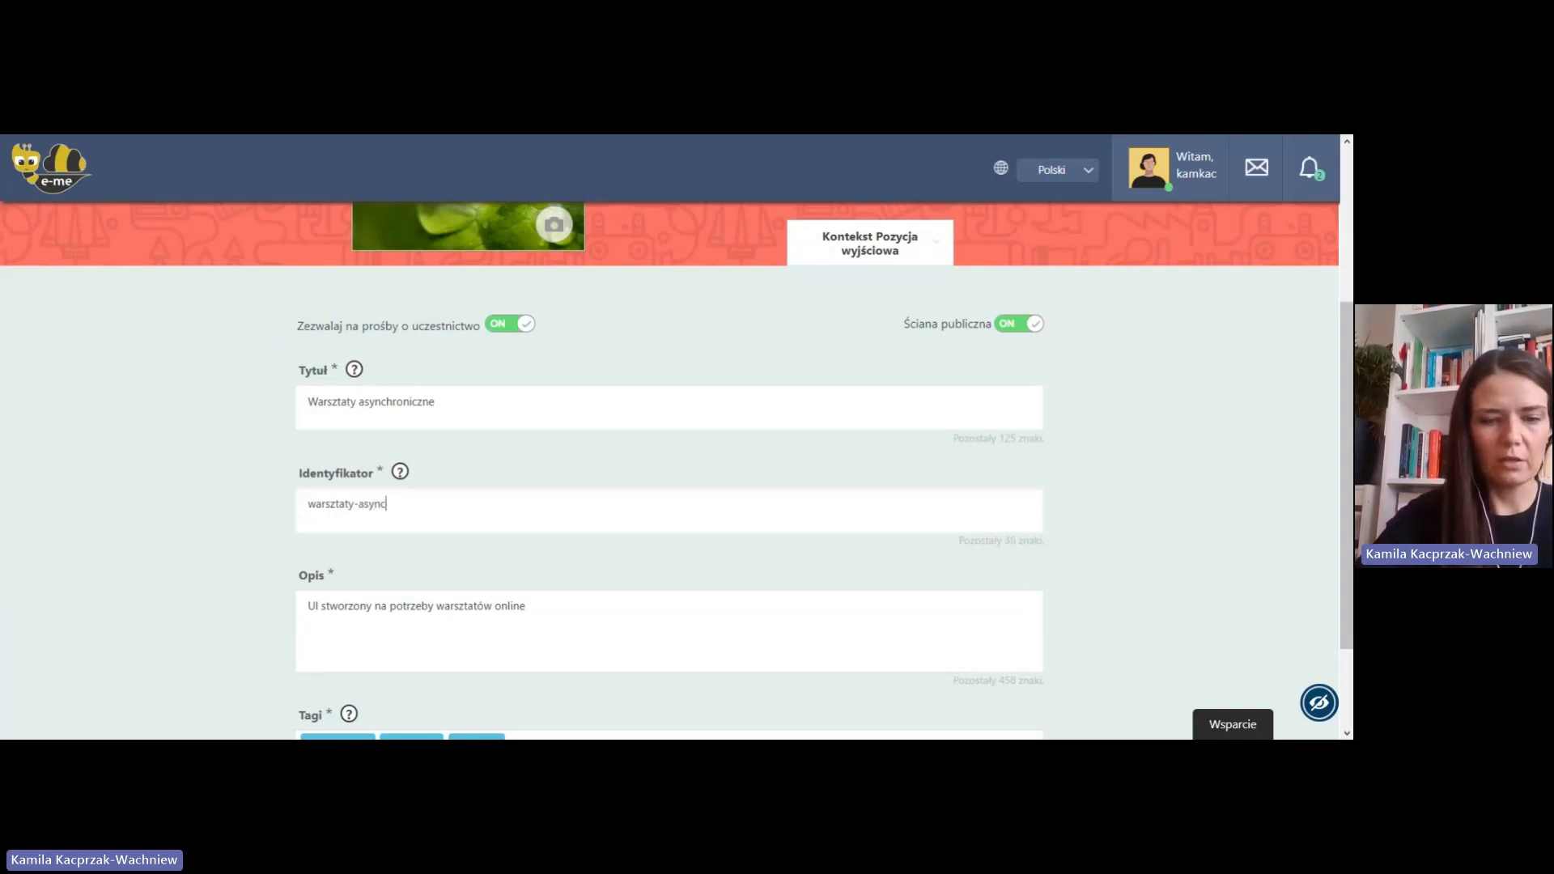
{"action": "type", "text": "hroniczne"}
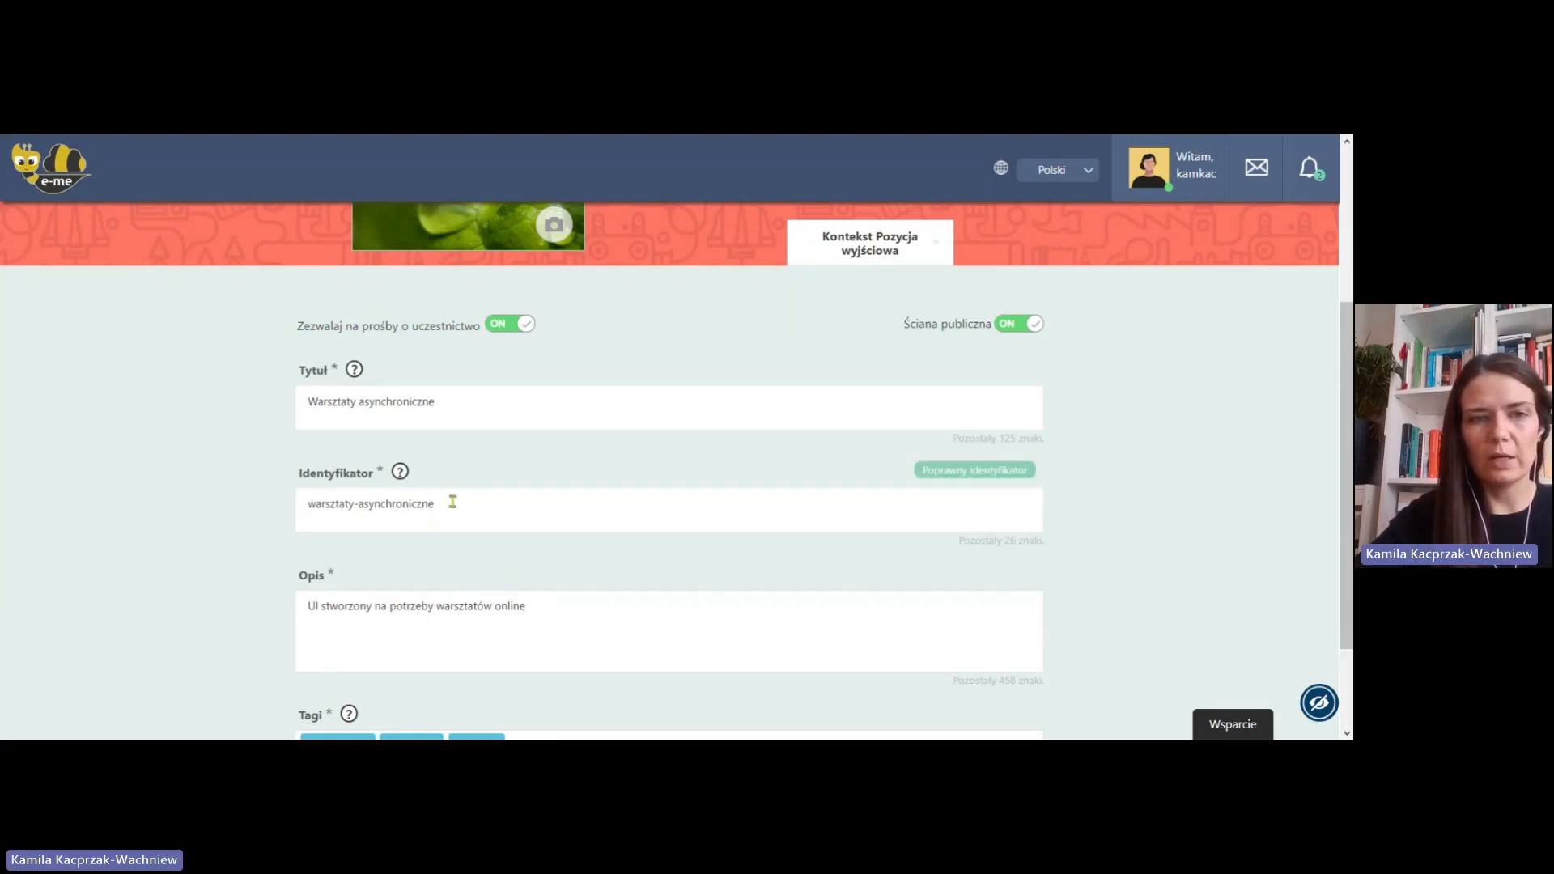
Try switching off the hive's public wall and participation request options, and return both to on.
{"action": "scroll", "coordinate": [769, 469], "scroll_direction": "down", "scroll_amount": 1}
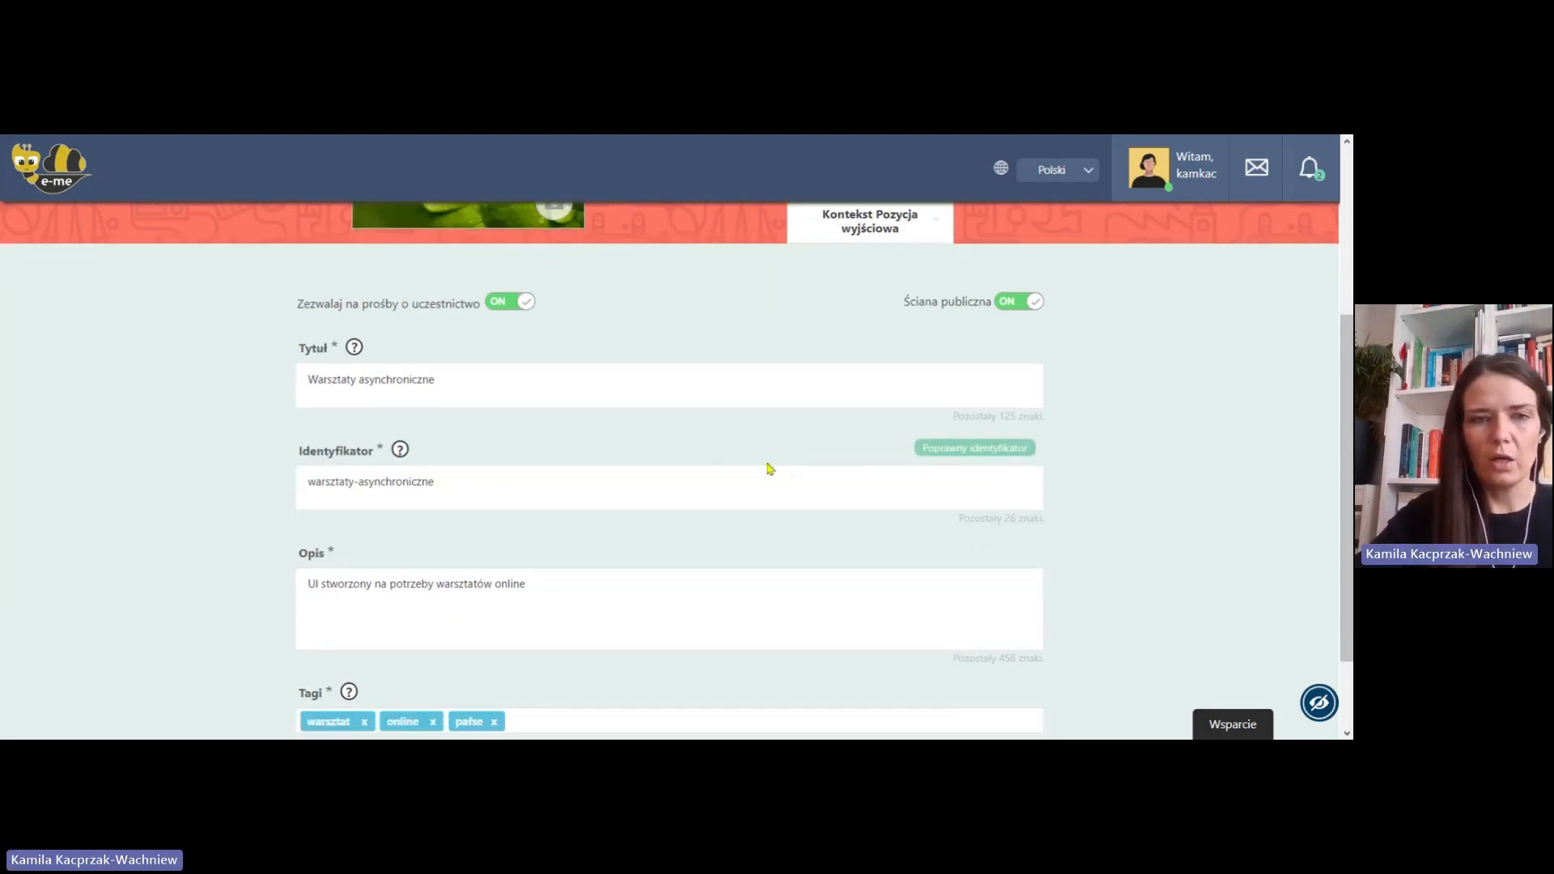
{"action": "scroll", "coordinate": [732, 590], "scroll_direction": "down", "scroll_amount": 2}
{"action": "scroll", "coordinate": [732, 583], "scroll_direction": "up", "scroll_amount": 3}
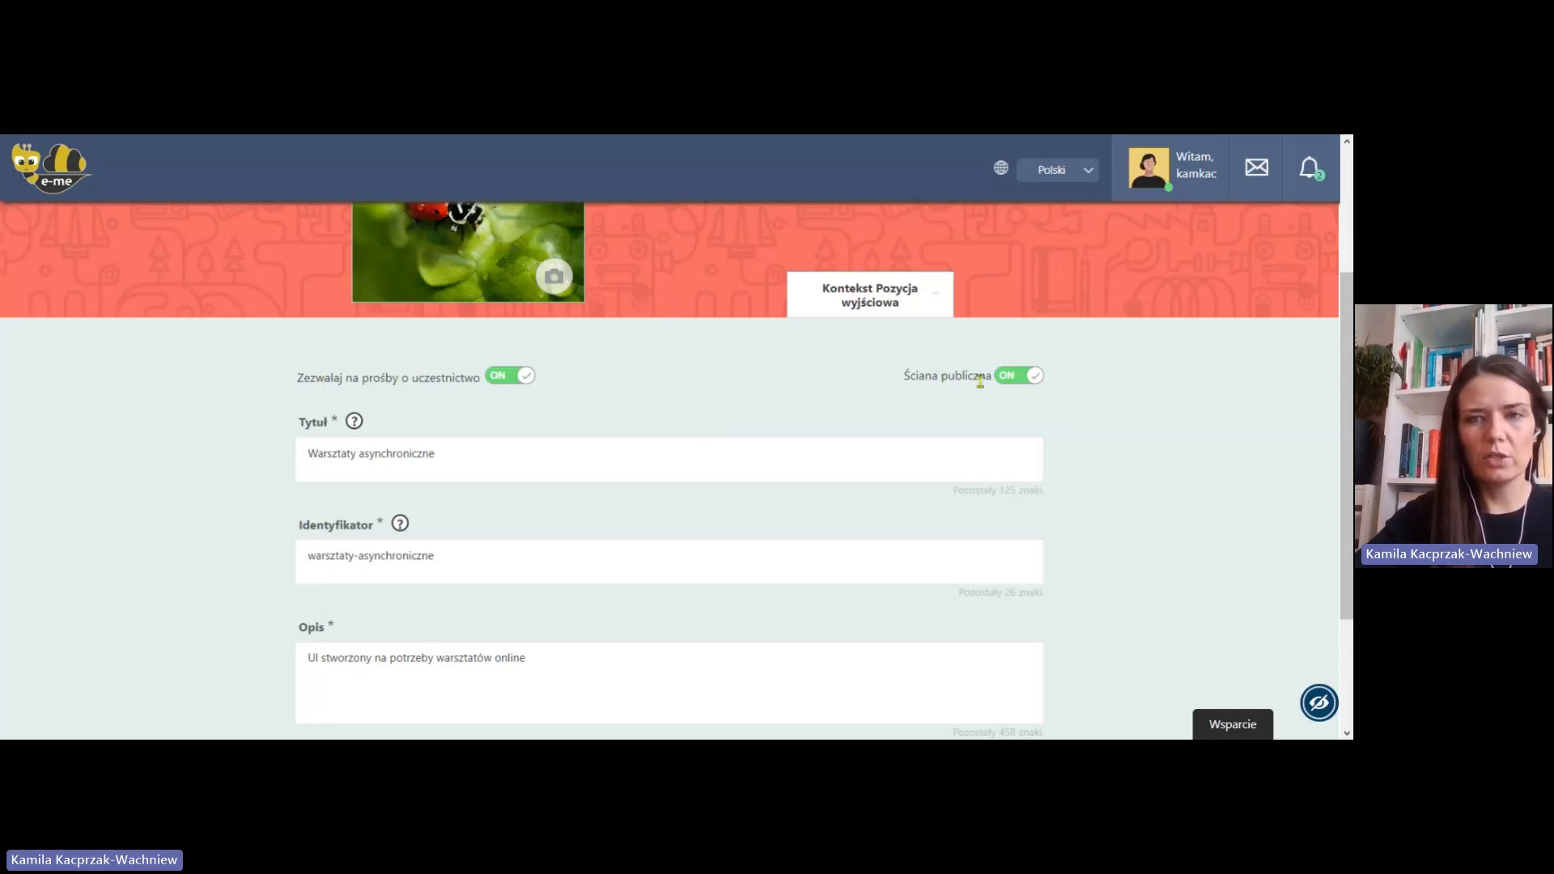
{"action": "left_click", "coordinate": [1005, 386]}
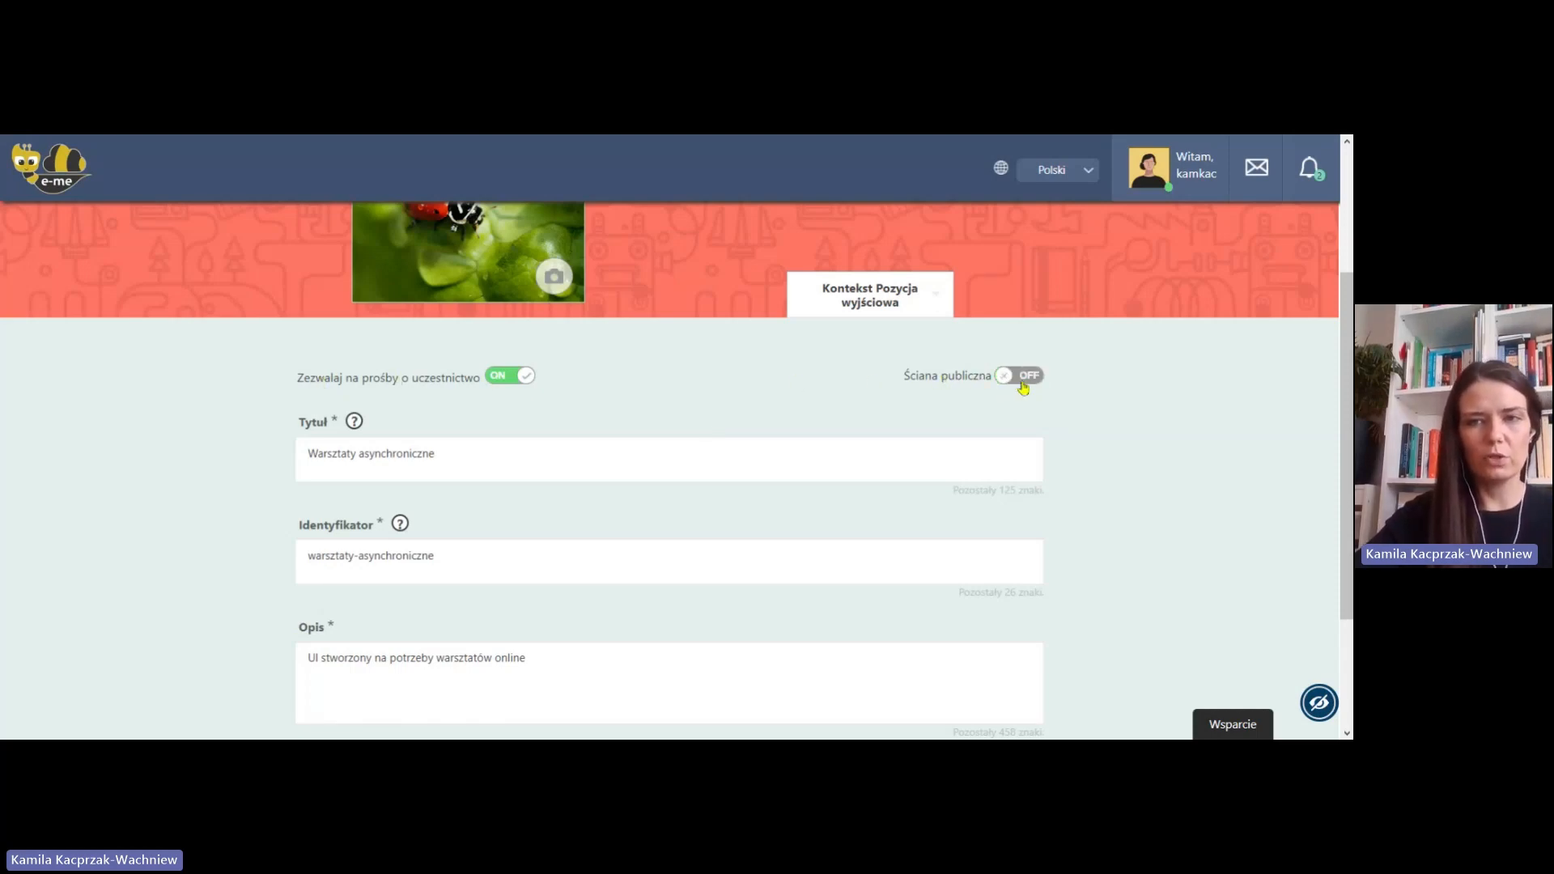
{"action": "left_click", "coordinate": [510, 379]}
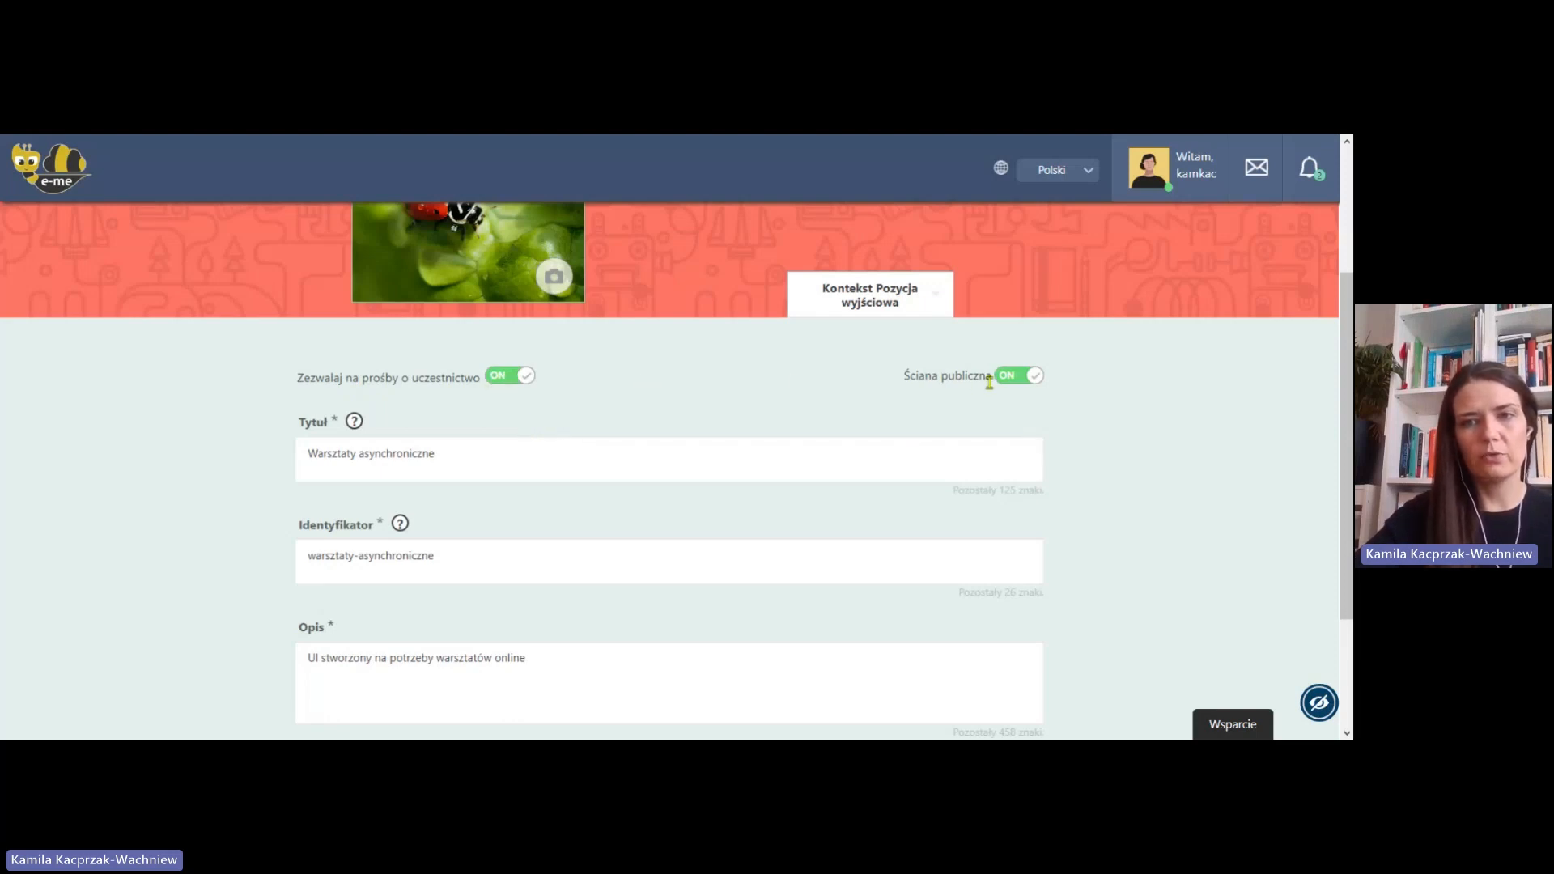
Save the new hive with its public wall option left on.
{"action": "left_click", "coordinate": [1021, 387]}
{"action": "left_click", "coordinate": [1030, 392]}
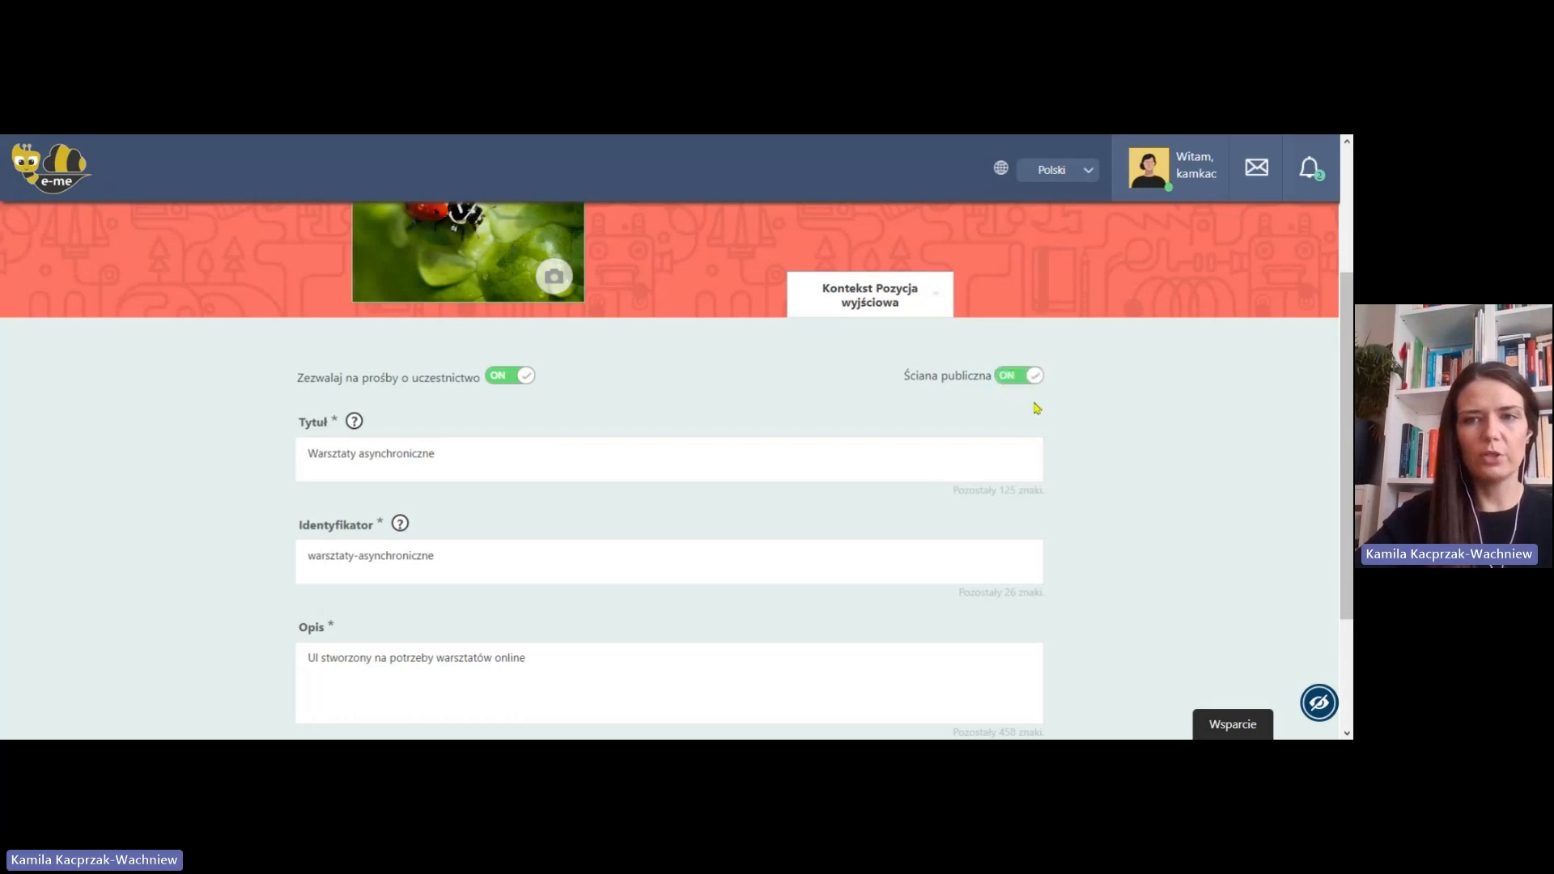
{"action": "scroll", "coordinate": [1033, 438], "scroll_direction": "down", "scroll_amount": 3}
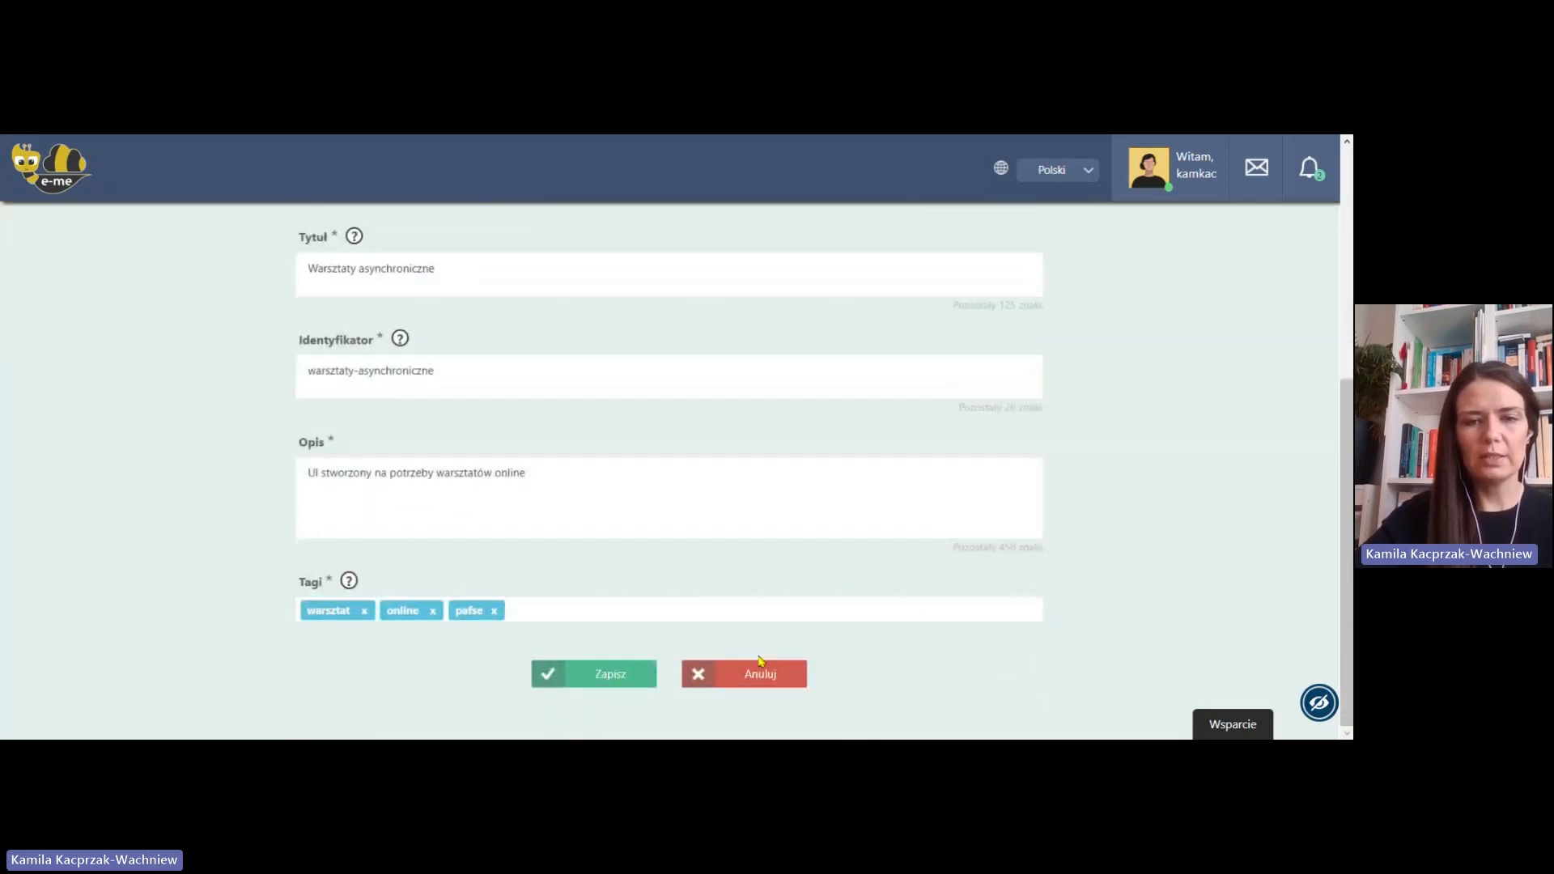
{"action": "left_click", "coordinate": [603, 680]}
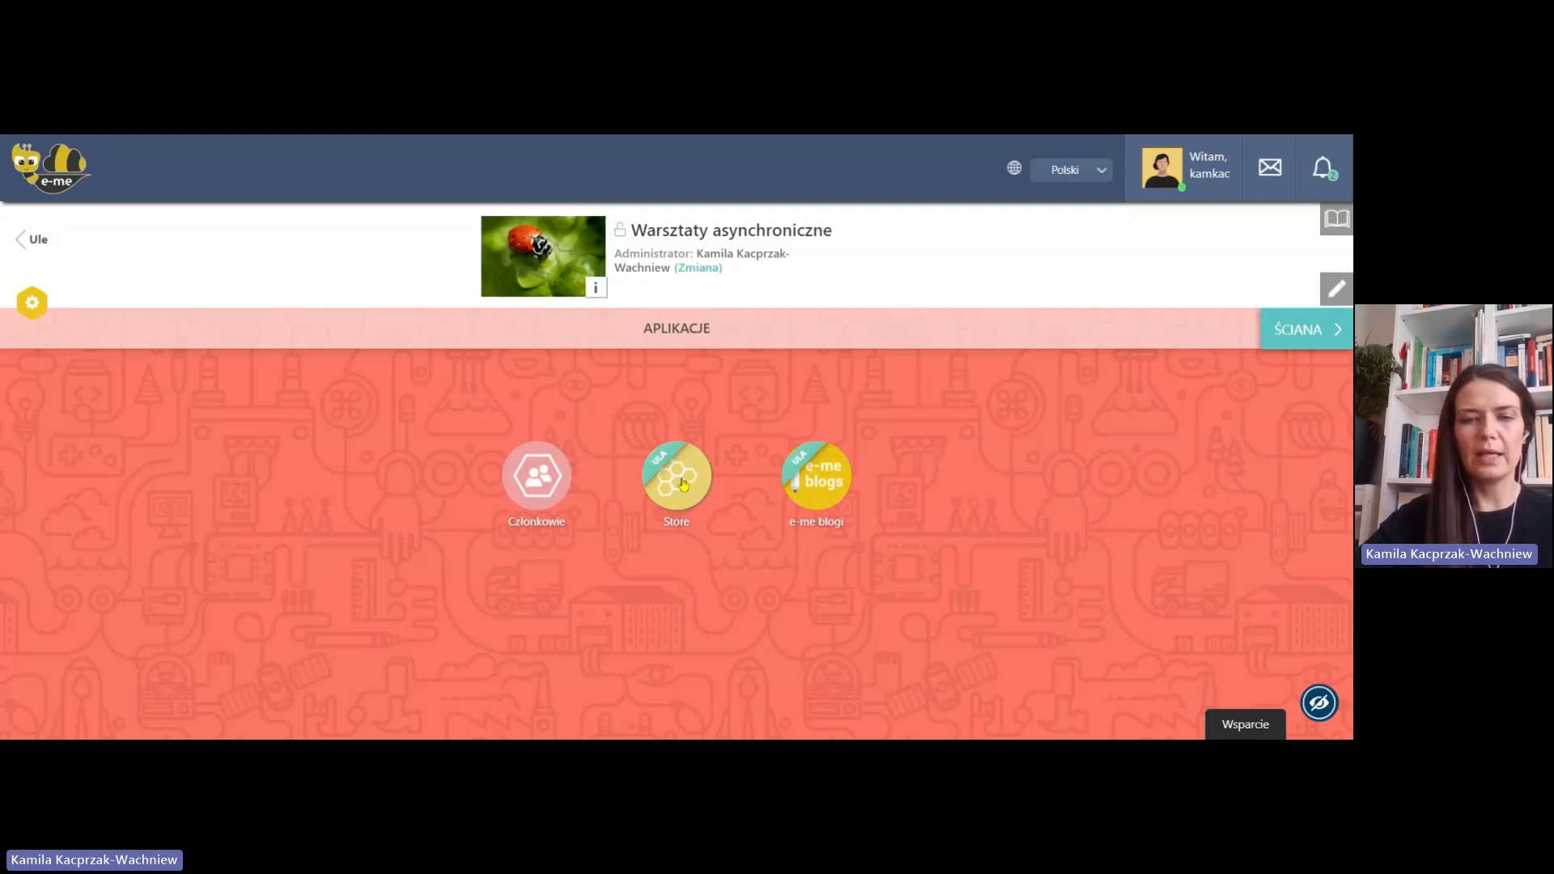
Install the Plan zajęć, Pliki, e-me zadania, Sondaż and e-me Library apps from the hive's Store.
{"action": "left_click", "coordinate": [644, 486]}
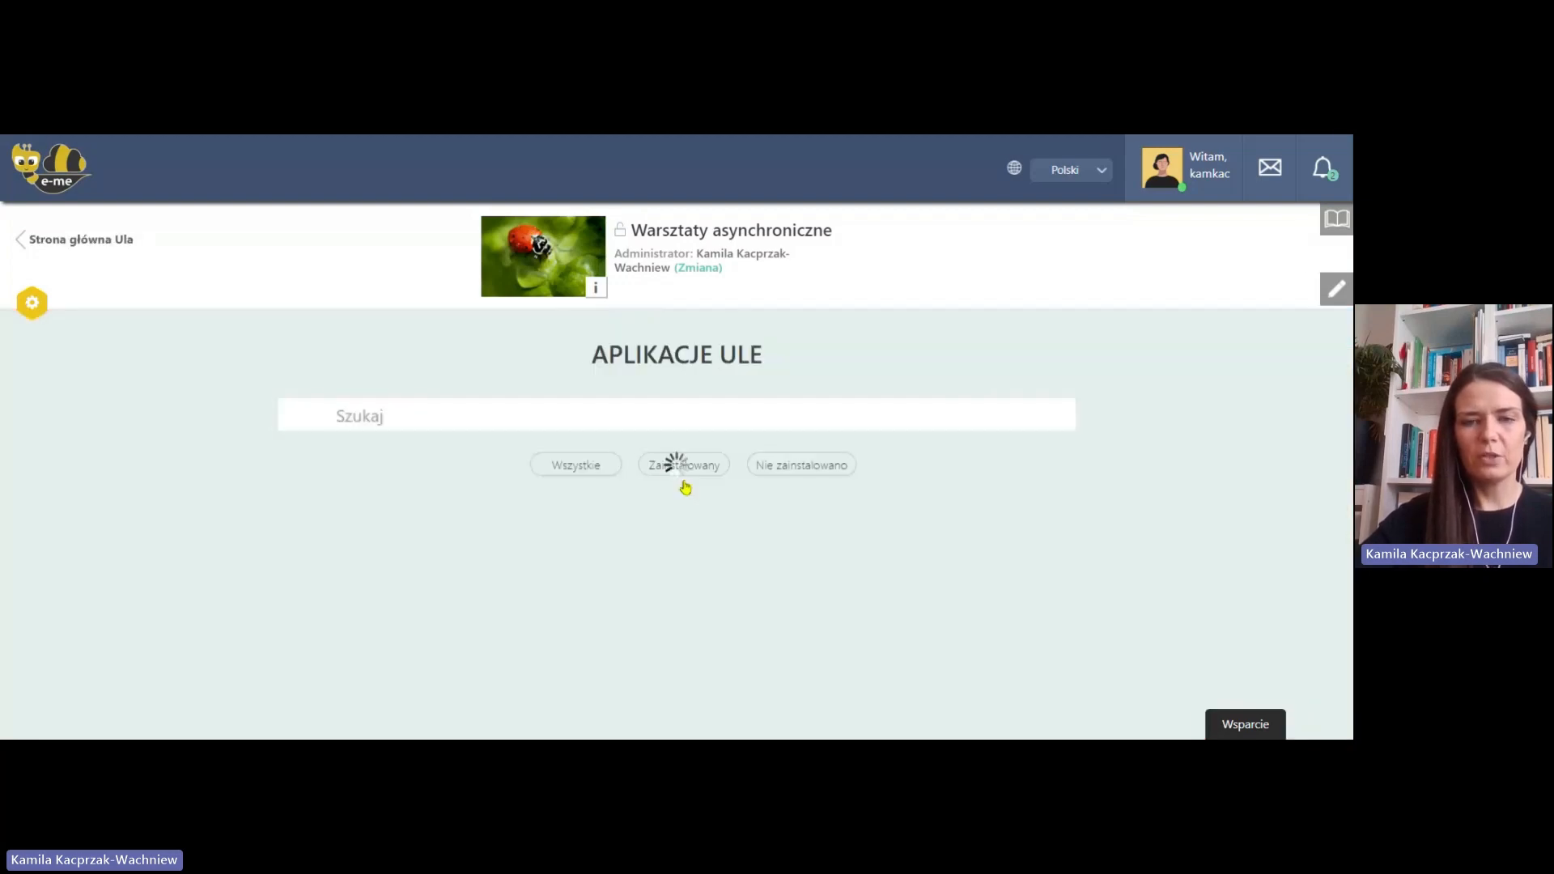
{"action": "scroll", "coordinate": [931, 575], "scroll_direction": "down", "scroll_amount": 3}
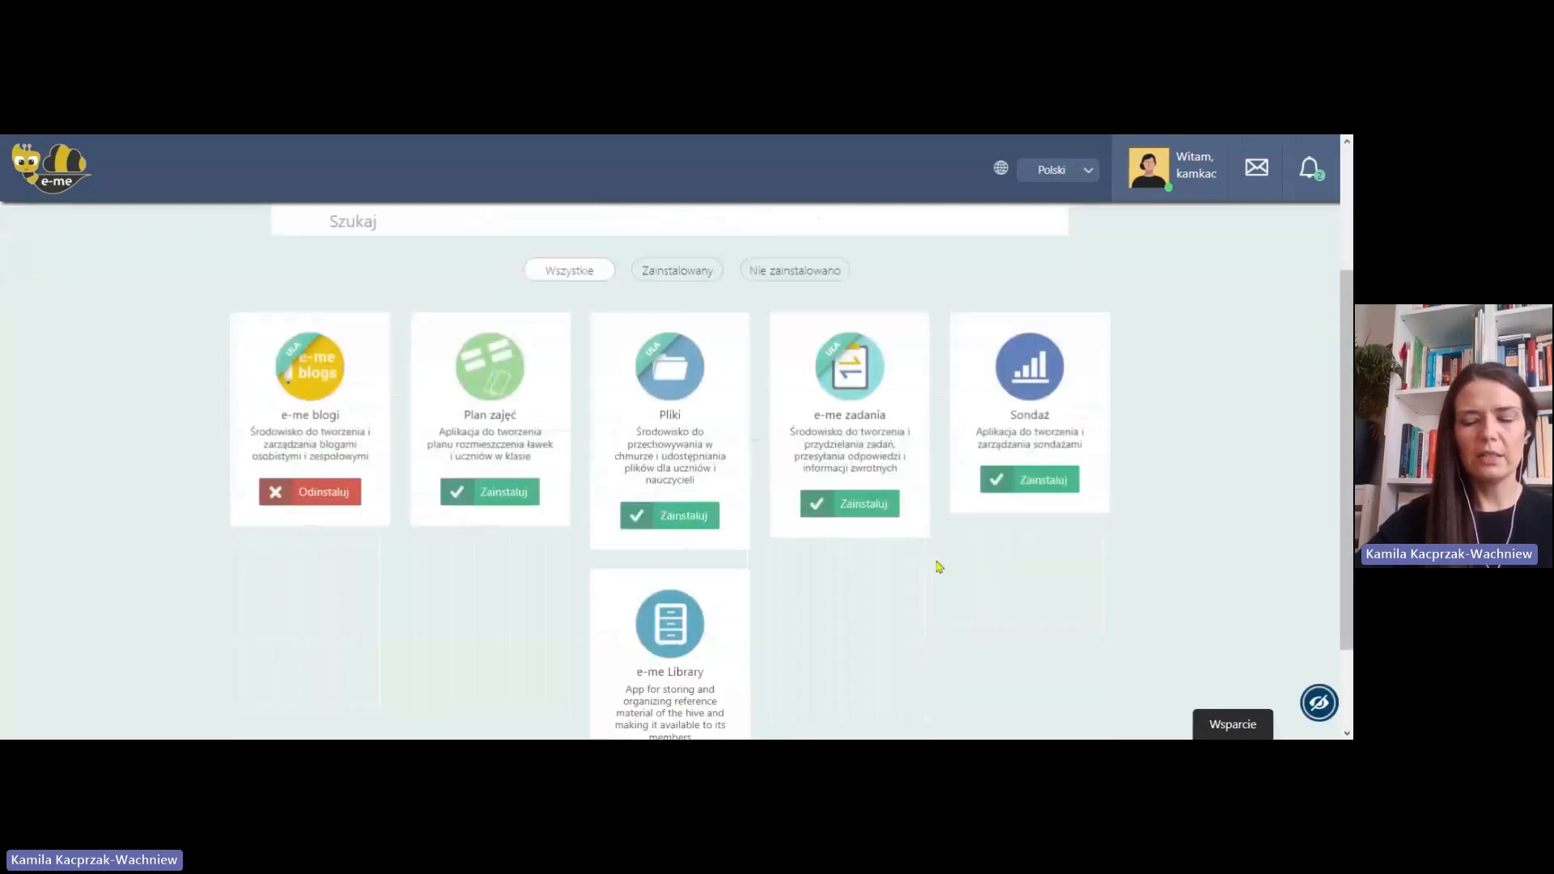
{"action": "scroll", "coordinate": [939, 567], "scroll_direction": "down", "scroll_amount": 2}
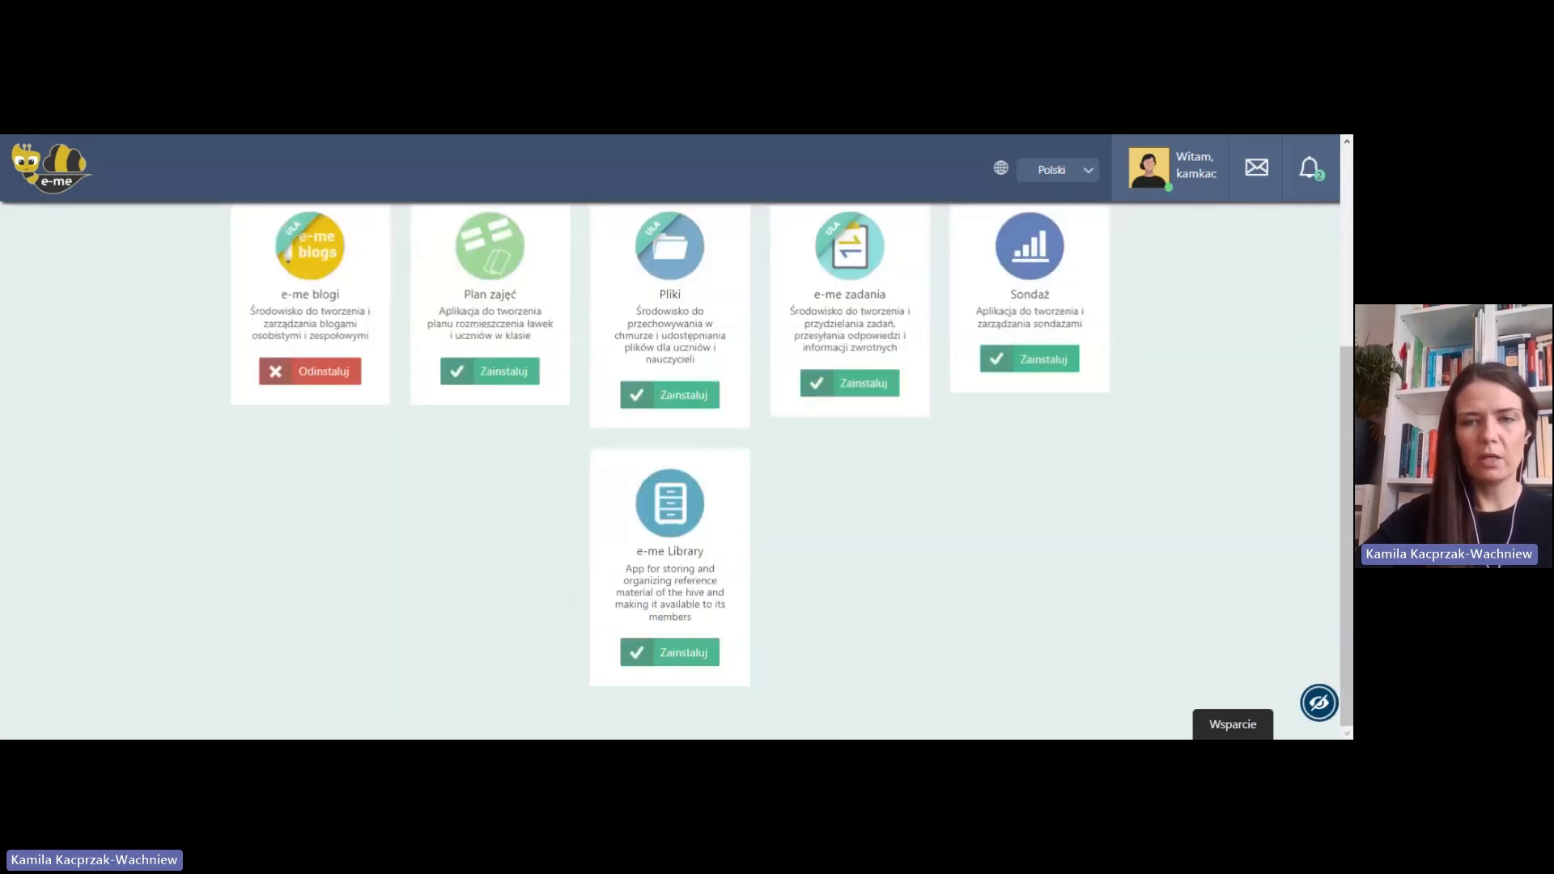
{"action": "left_click", "coordinate": [513, 386]}
{"action": "left_click", "coordinate": [670, 395]}
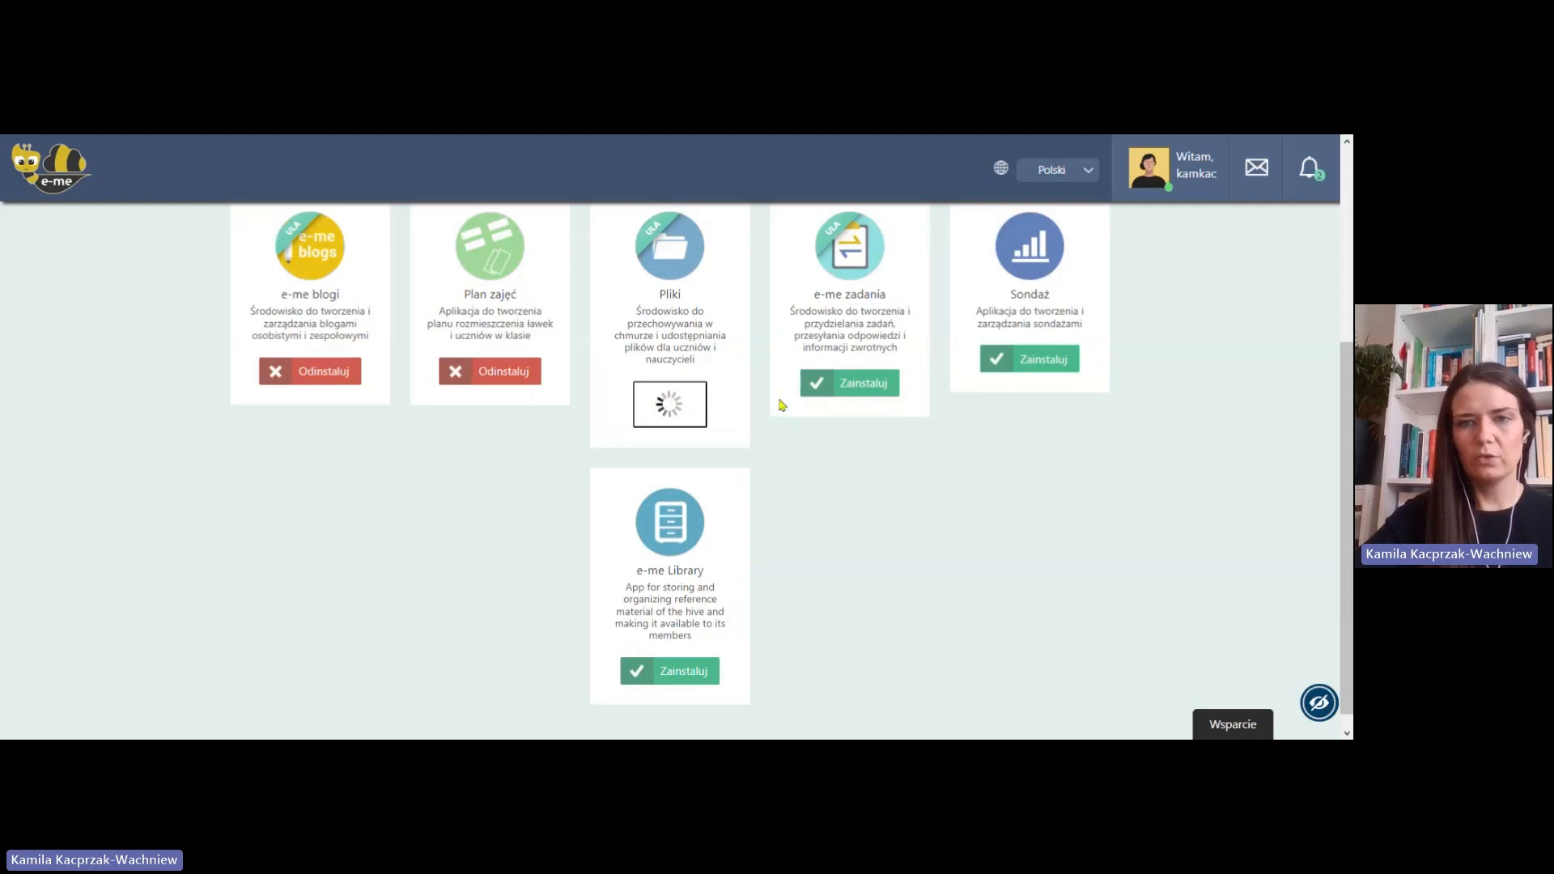
{"action": "left_click", "coordinate": [860, 384]}
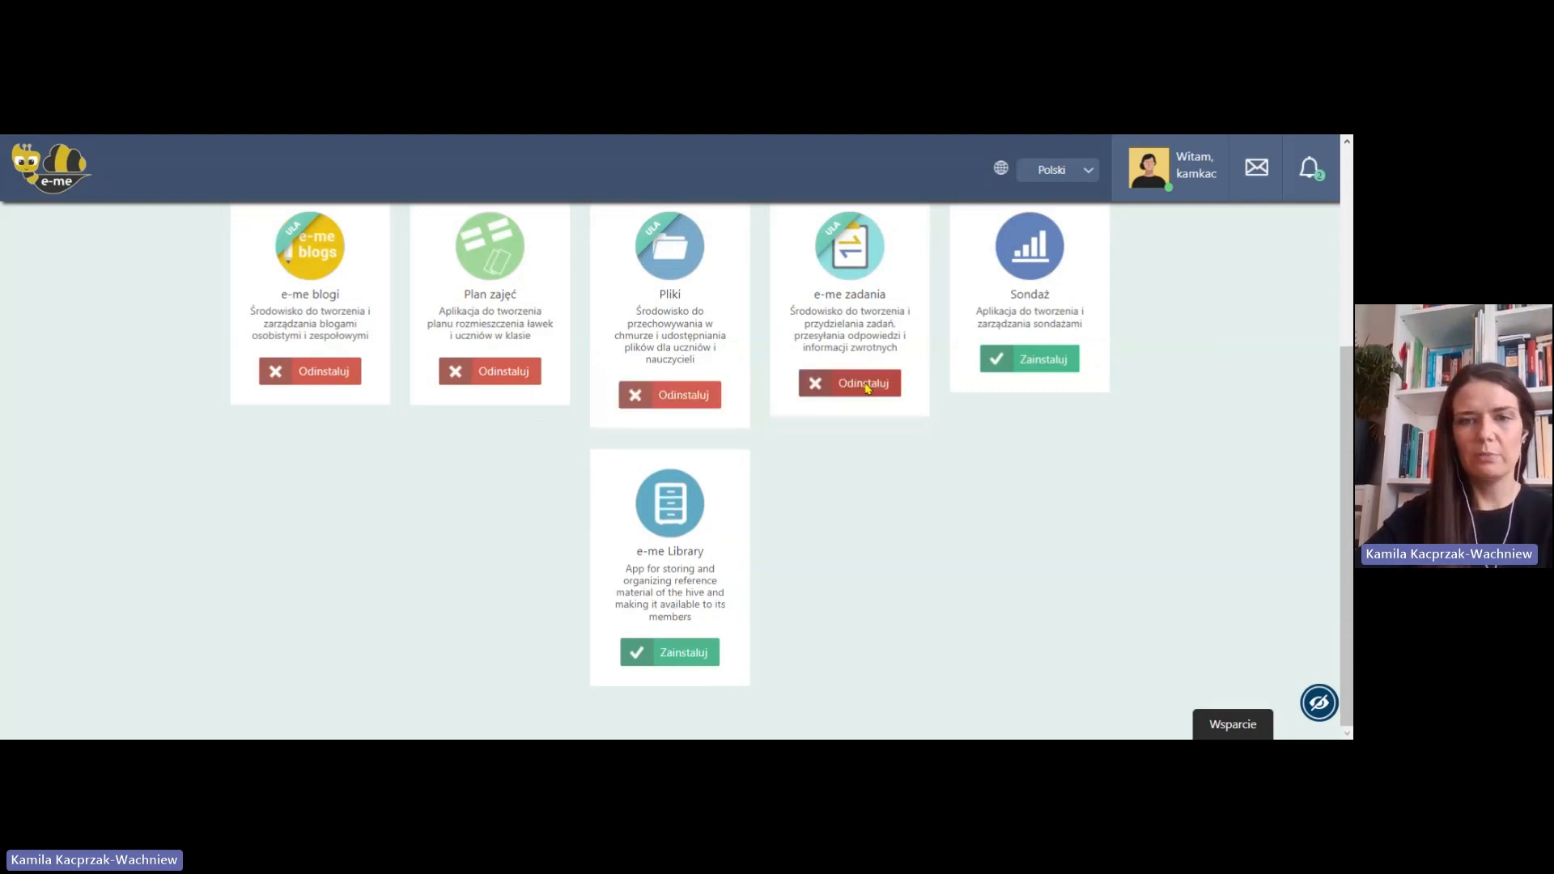
{"action": "left_click", "coordinate": [1008, 377]}
{"action": "left_click", "coordinate": [654, 664]}
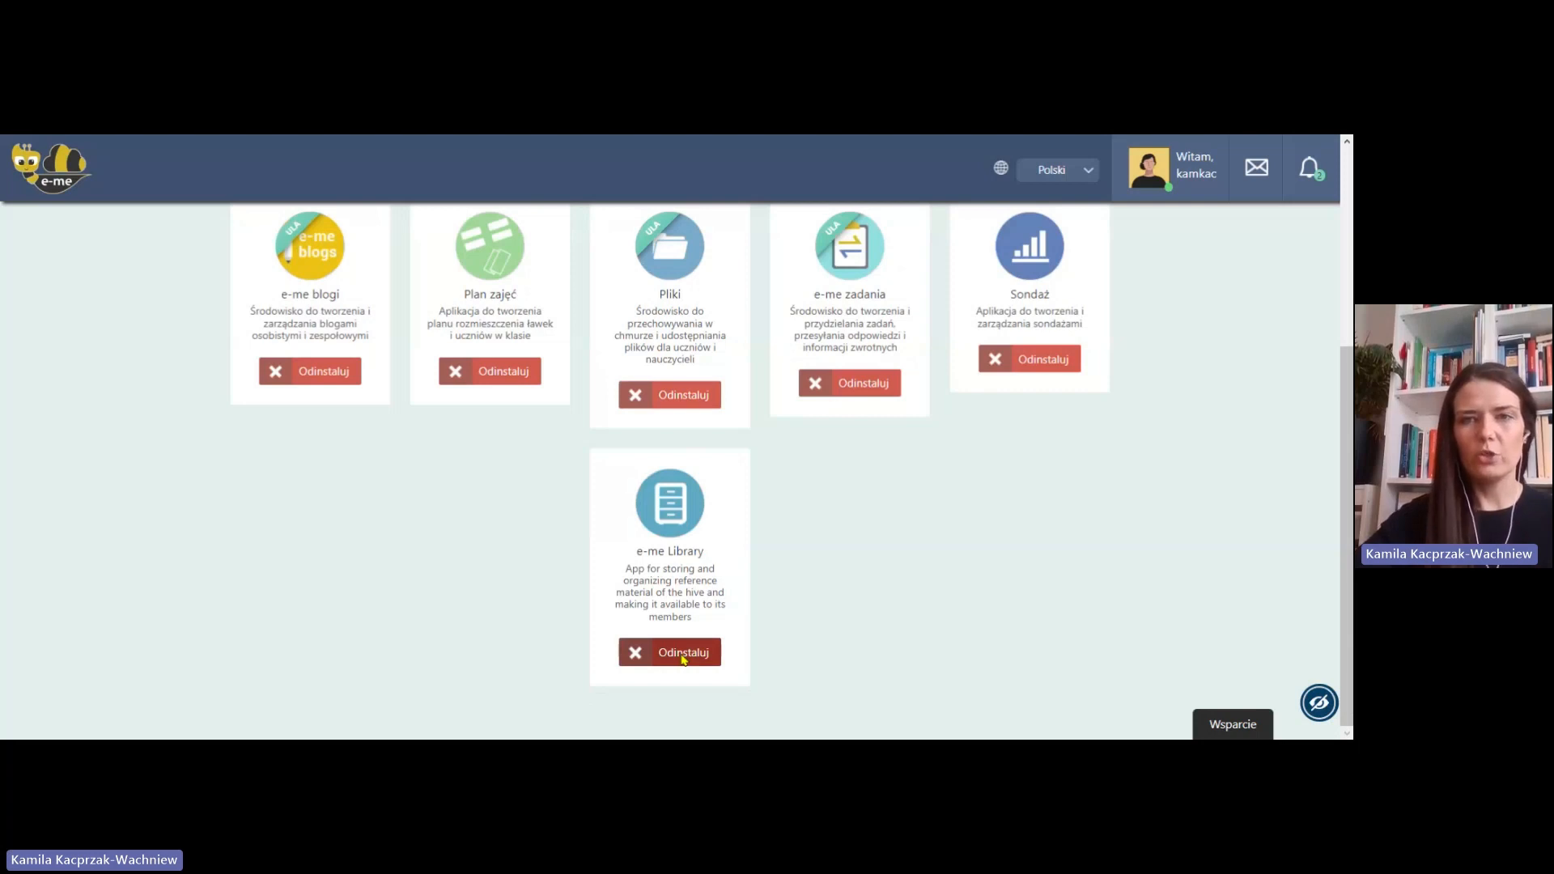
Return from the hive's Store to its applications page.
{"action": "scroll", "coordinate": [805, 523], "scroll_direction": "up", "scroll_amount": 2}
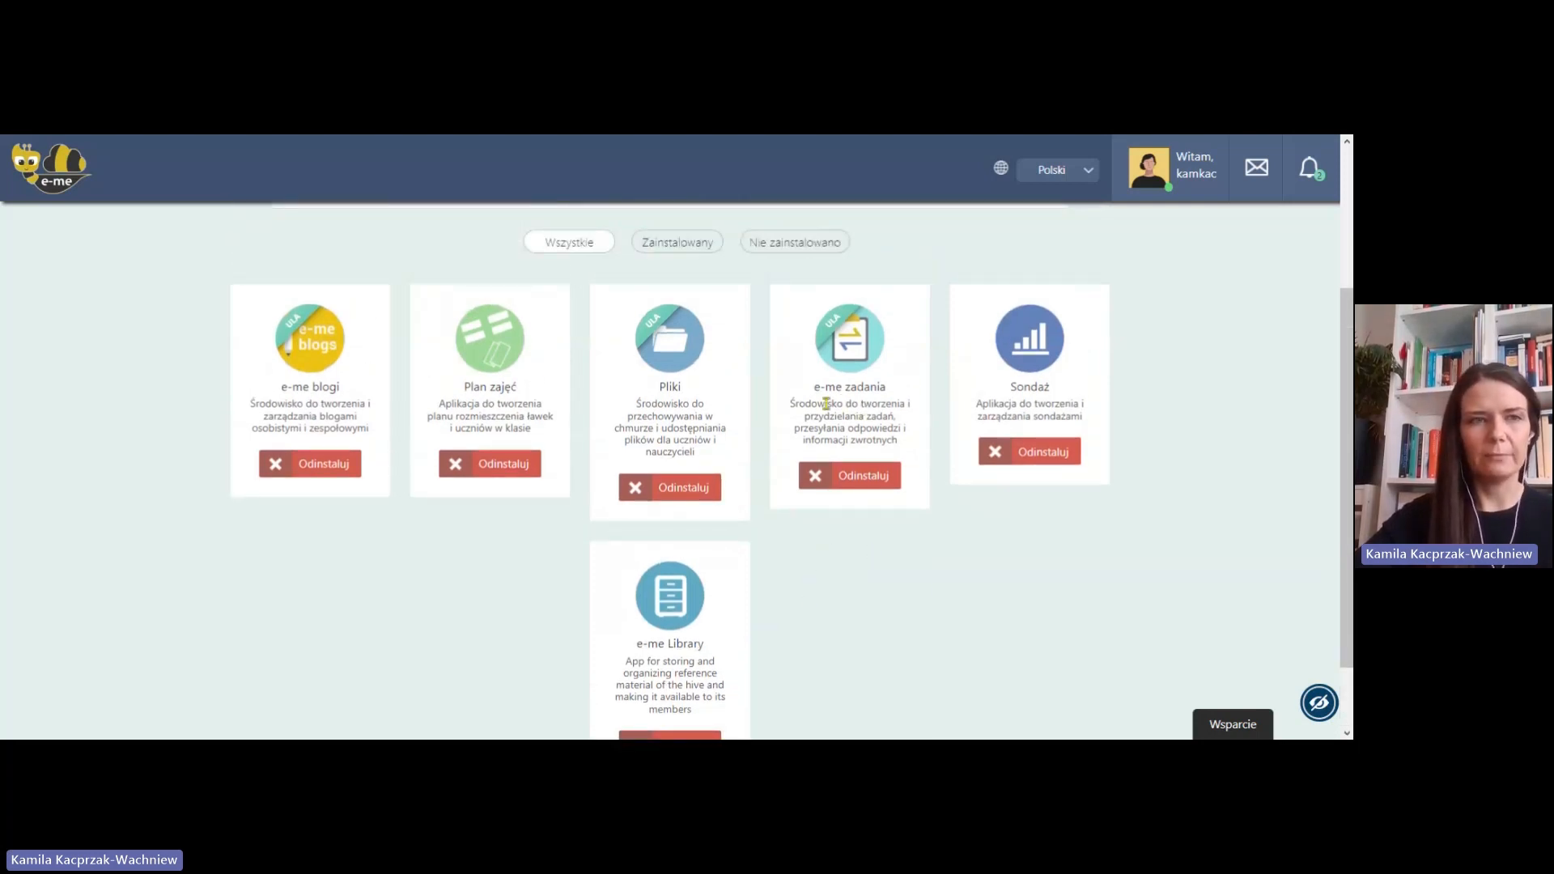
{"action": "scroll", "coordinate": [175, 332], "scroll_direction": "up", "scroll_amount": 5}
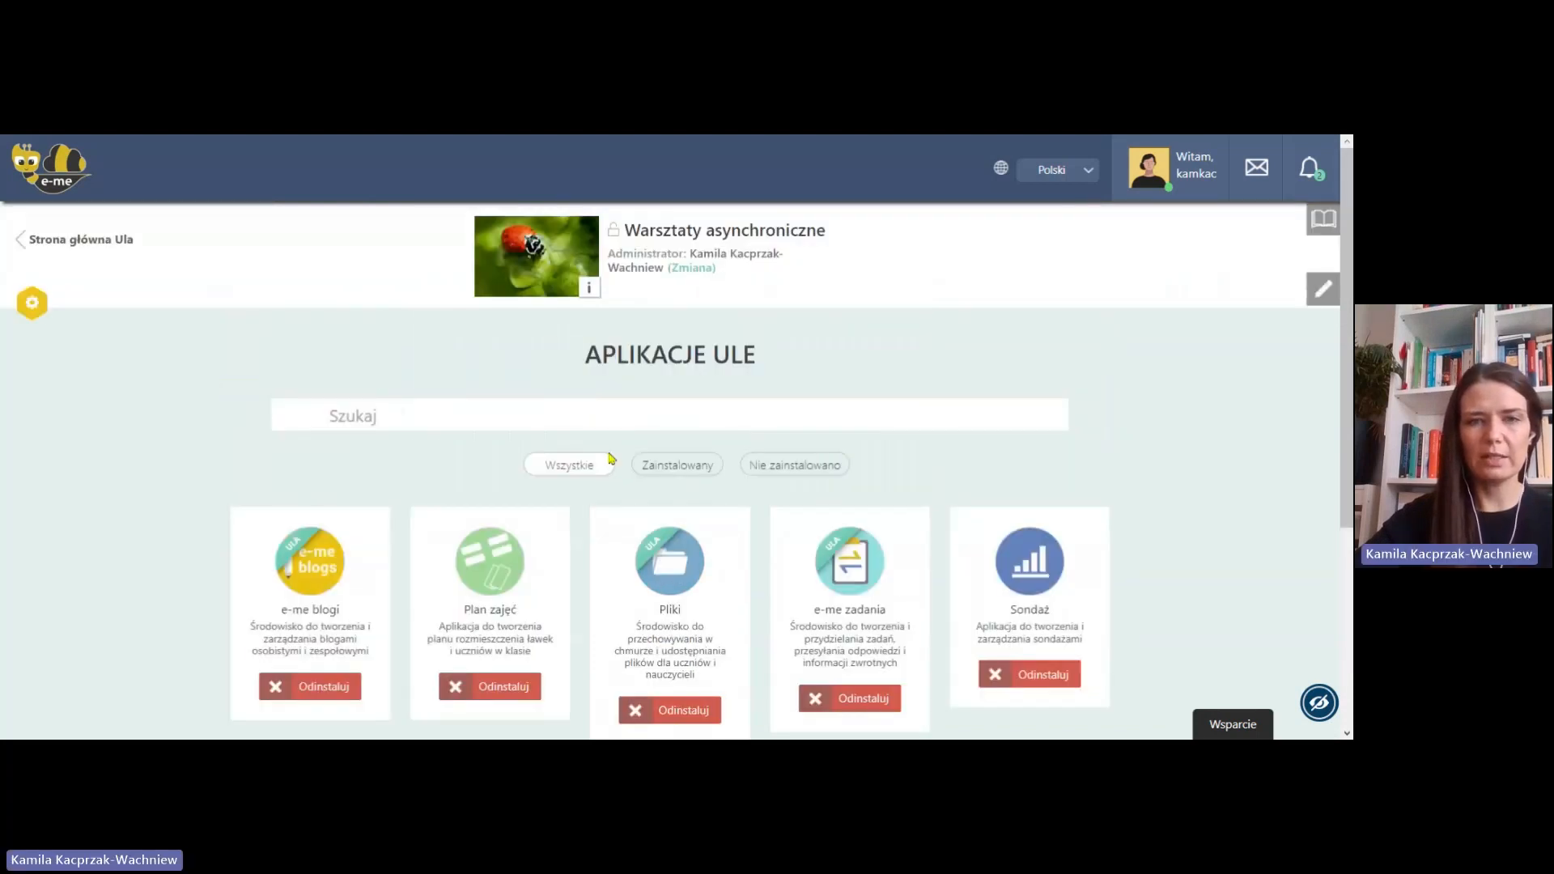
{"action": "left_click", "coordinate": [22, 250]}
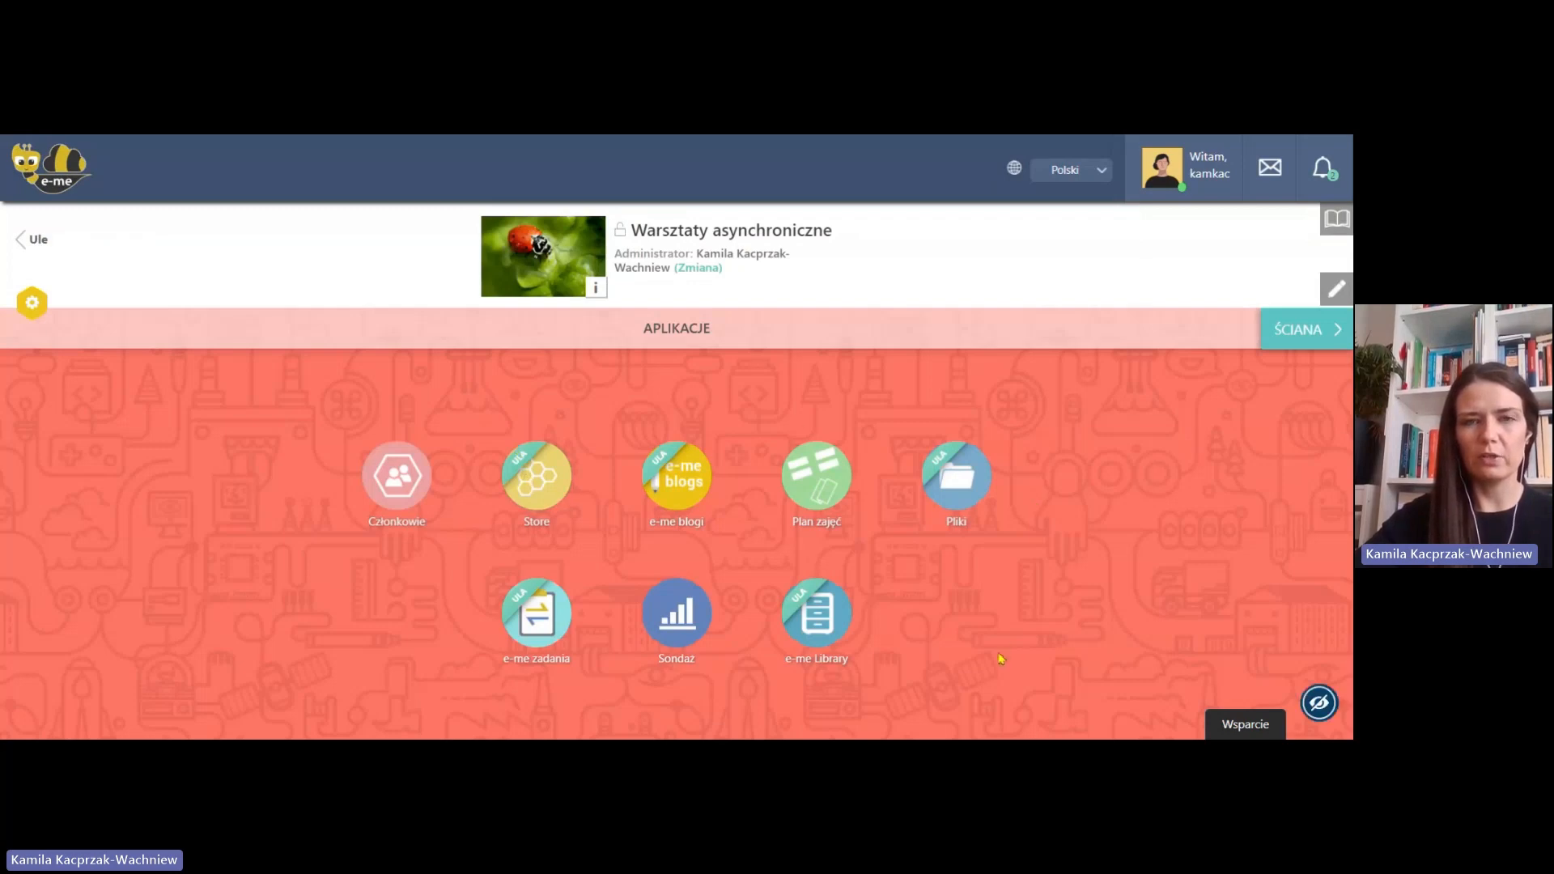
{"action": "double_click", "coordinate": [645, 337]}
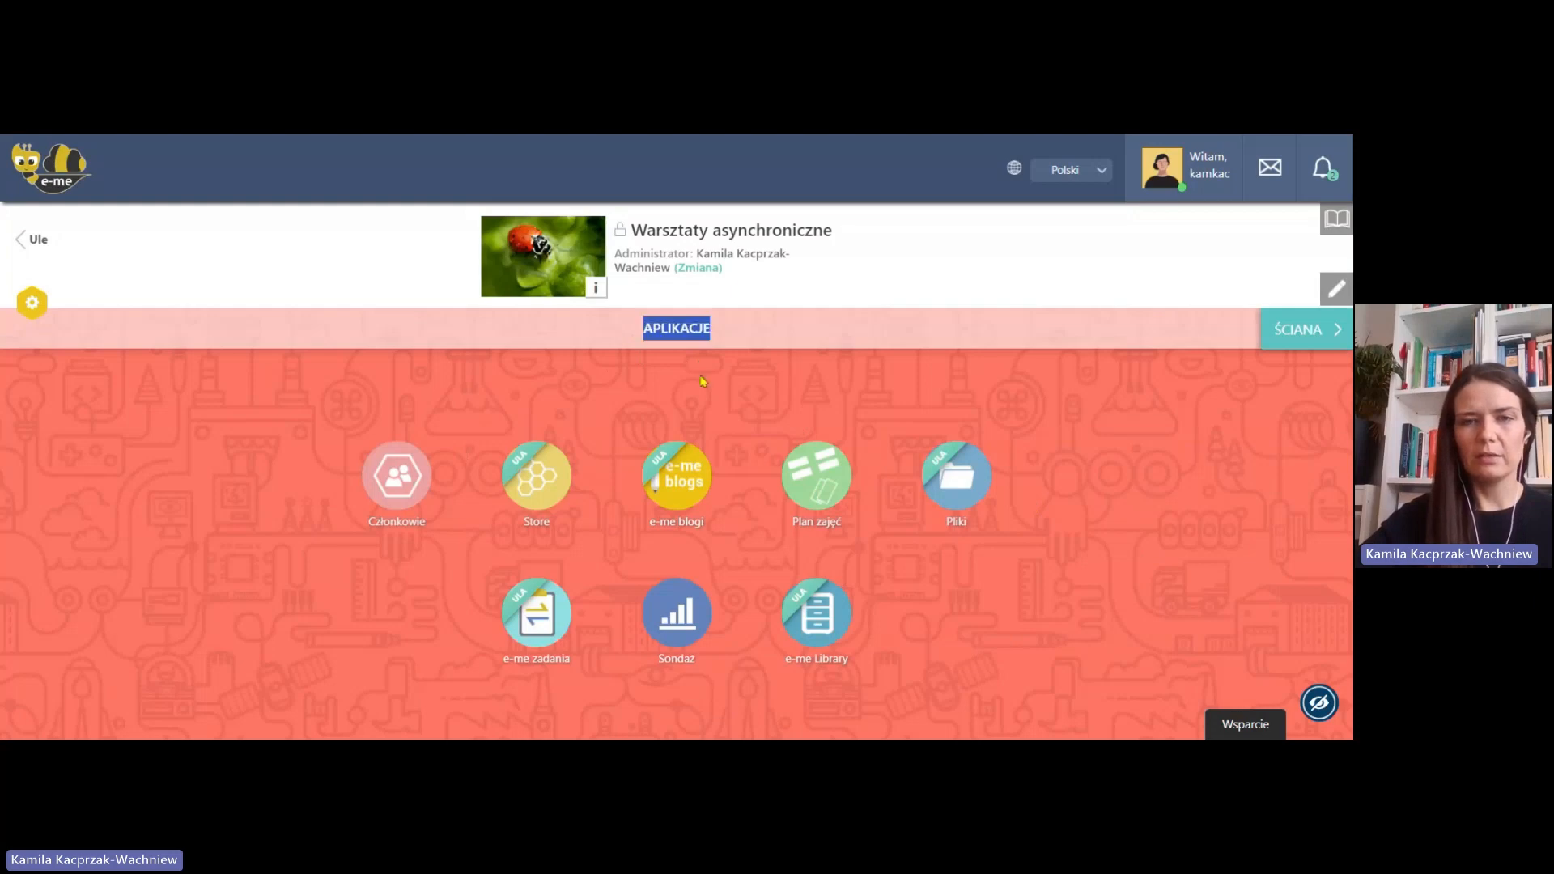
{"action": "left_click", "coordinate": [714, 337]}
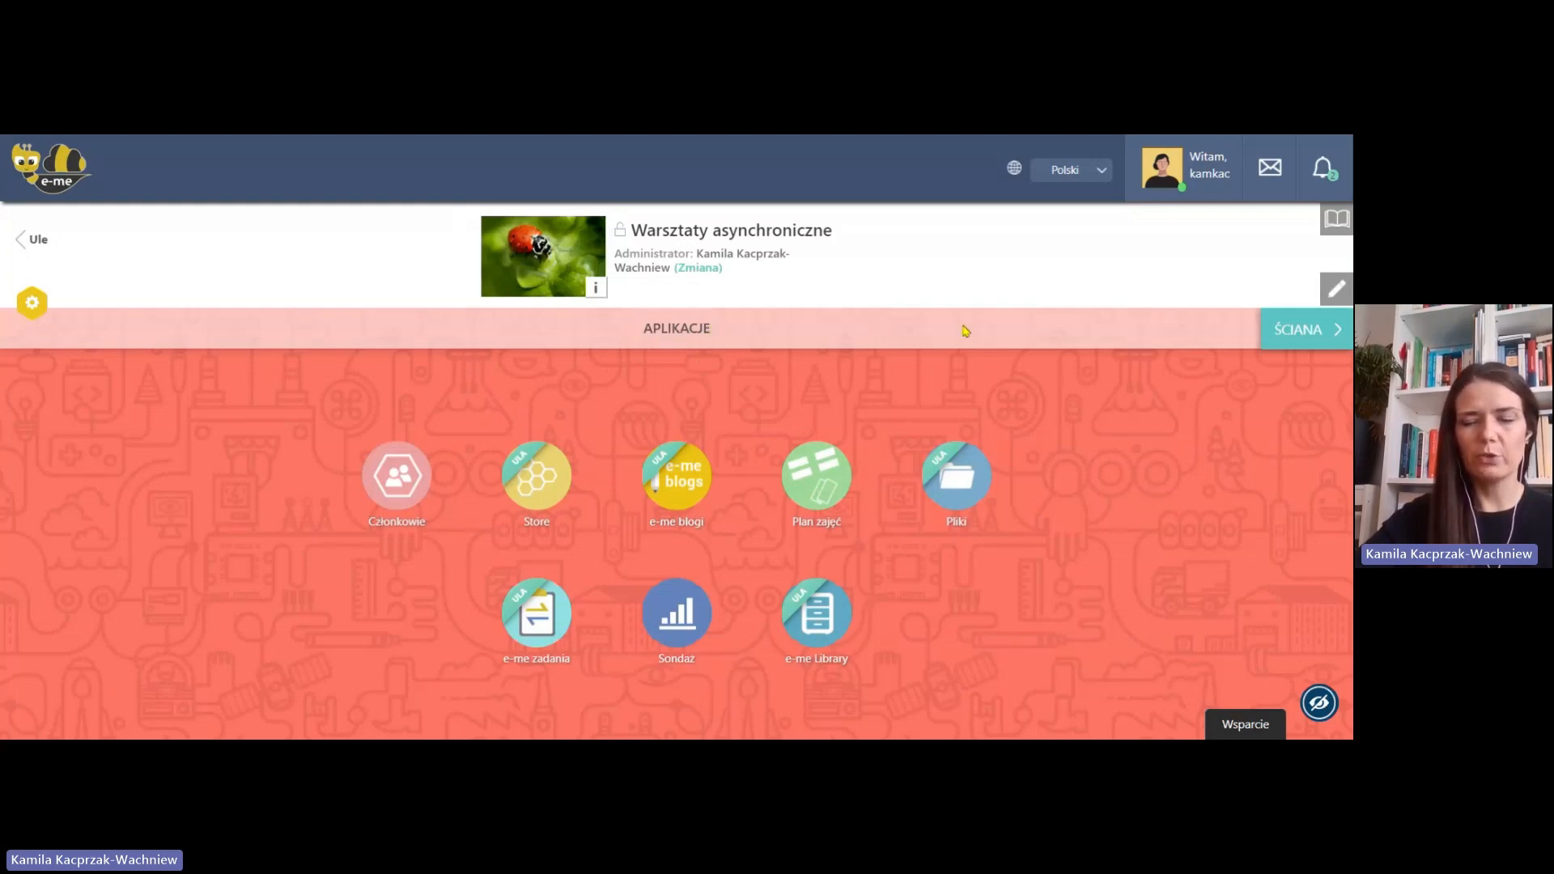
Publish the post "Witam wszystkich członków Ula!" on the hive's public wall.
{"action": "left_click", "coordinate": [1293, 344]}
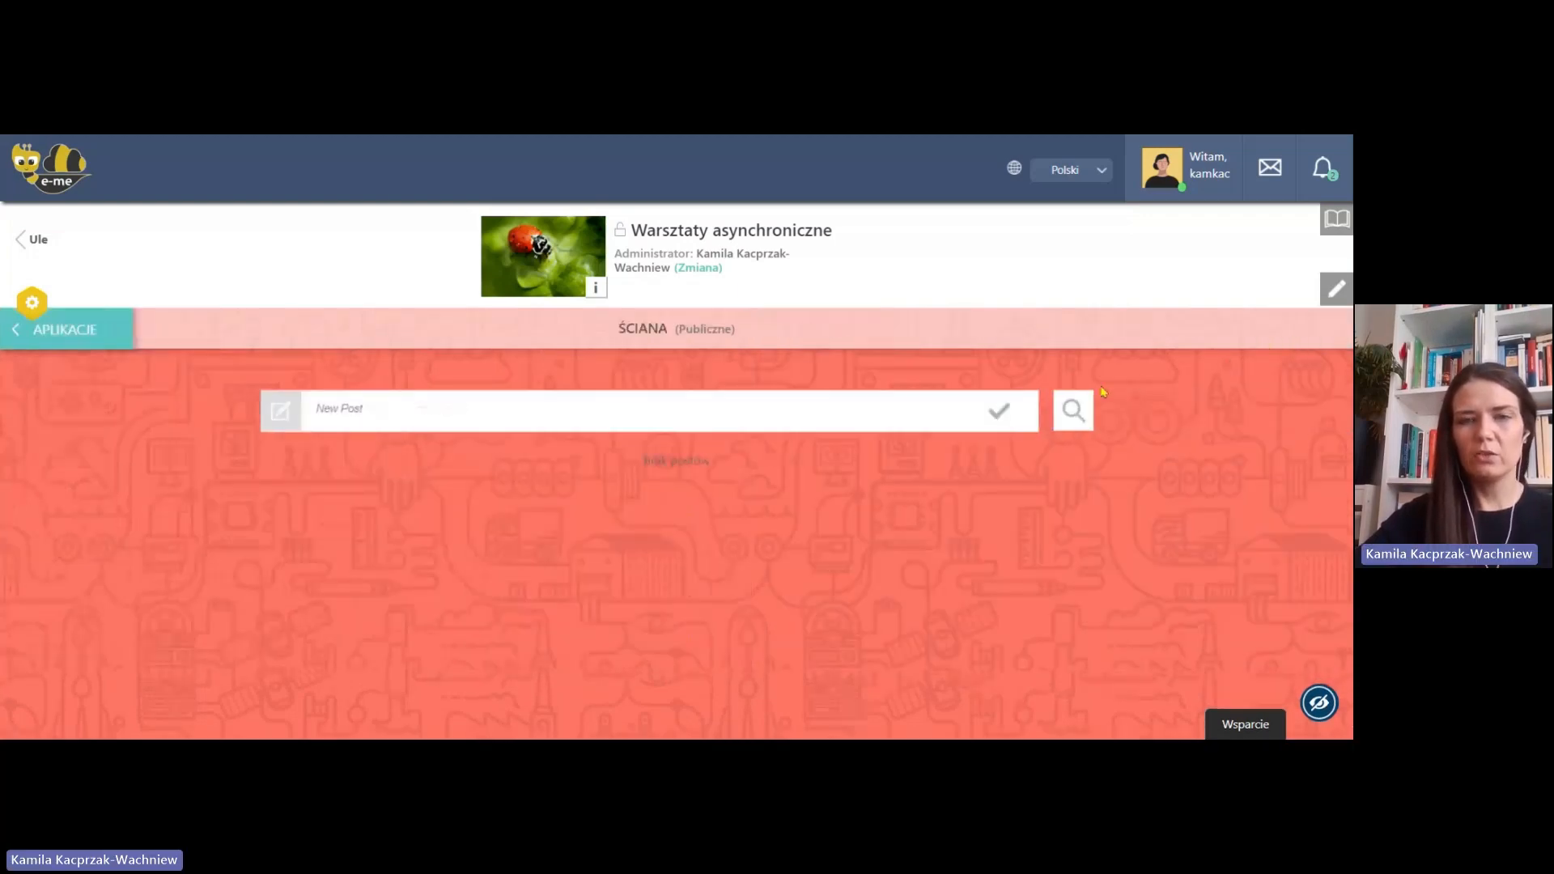
{"action": "left_click", "coordinate": [712, 412]}
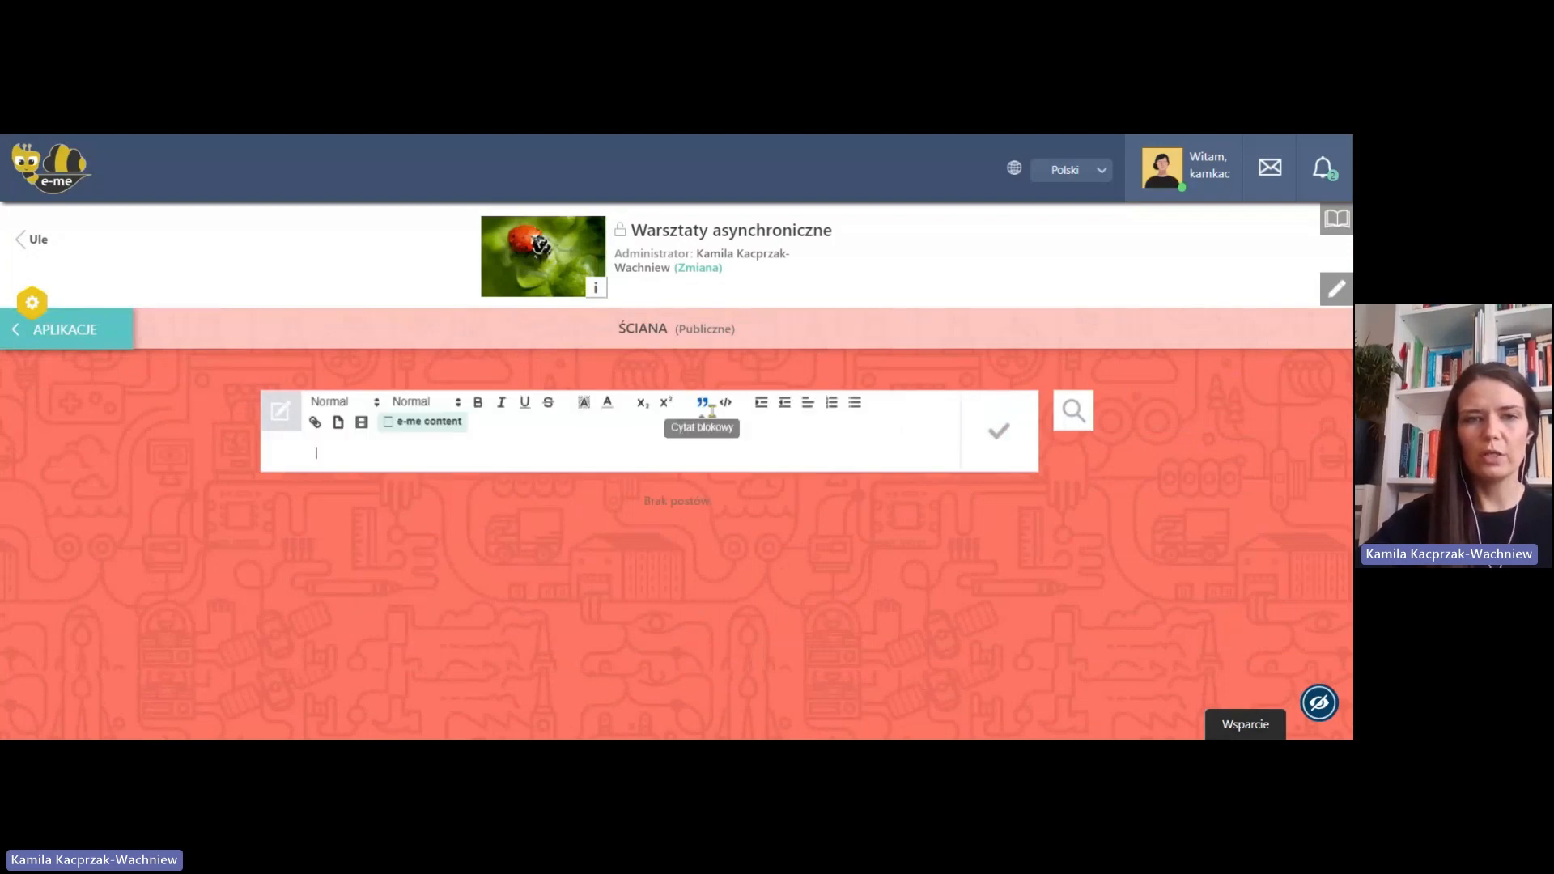
{"action": "left_click", "coordinate": [598, 489]}
{"action": "left_click", "coordinate": [501, 427]}
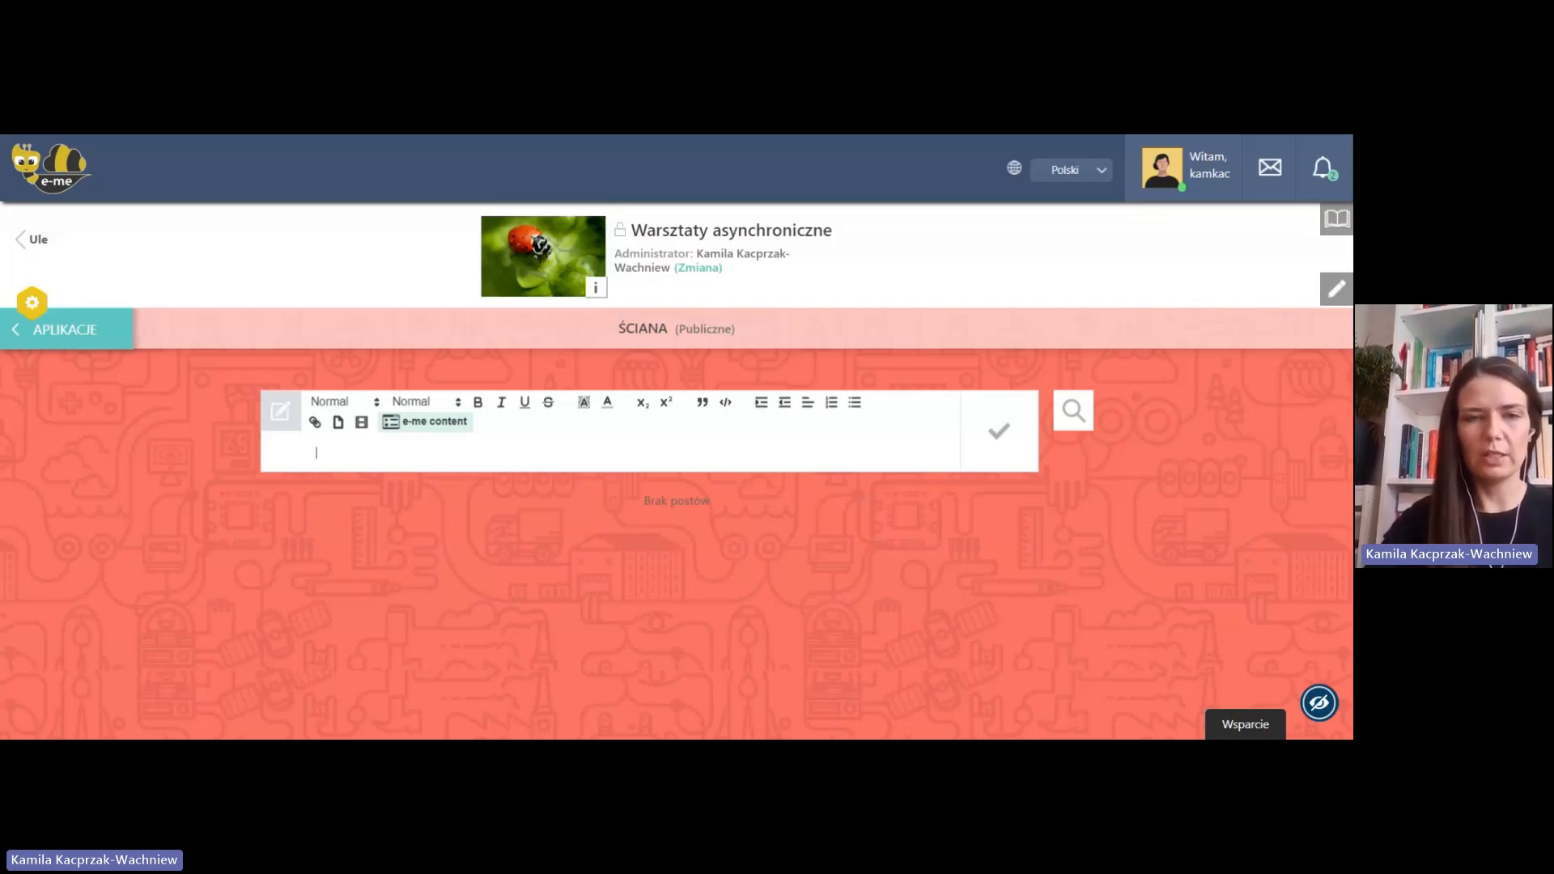
{"action": "type", "text": "Witam"}
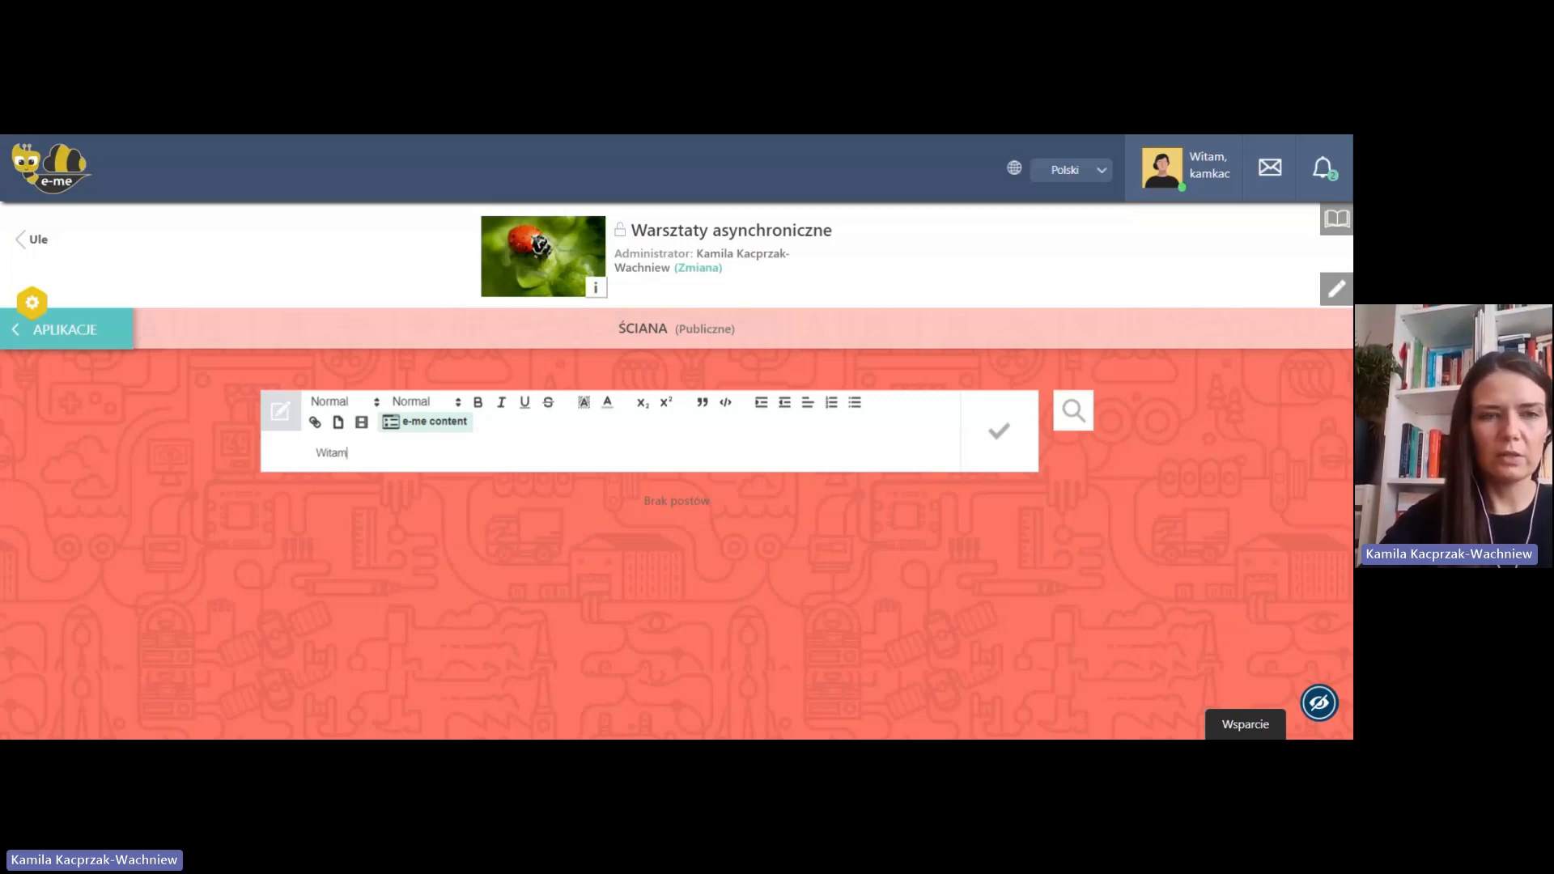
{"action": "type", "text": "wsz"}
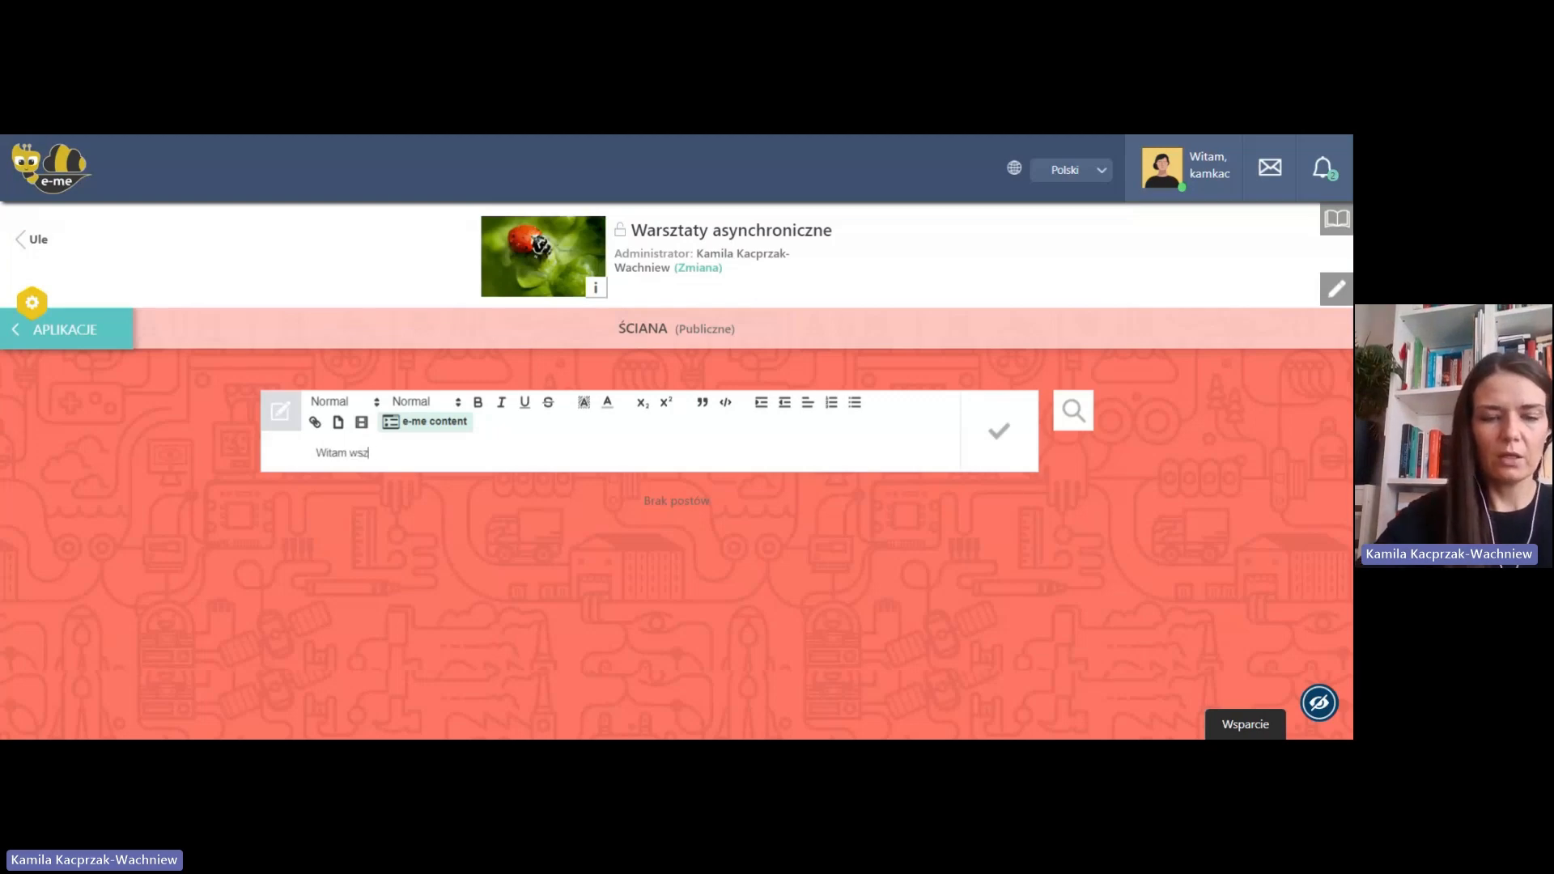
{"action": "type", "text": "ystkich"}
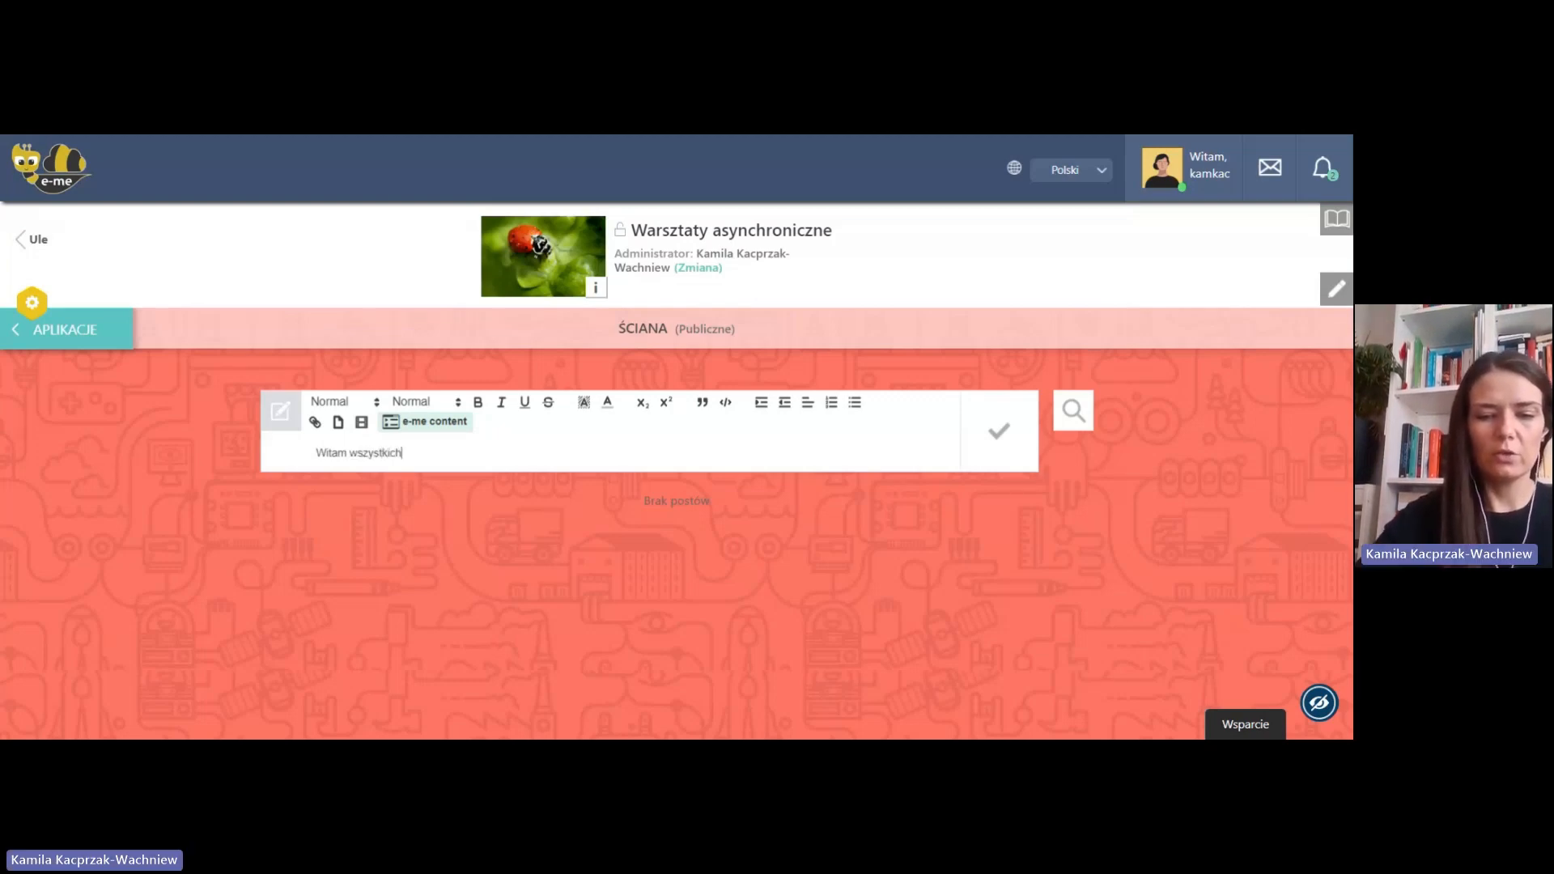
{"action": "type", "text": " członków Ula!"}
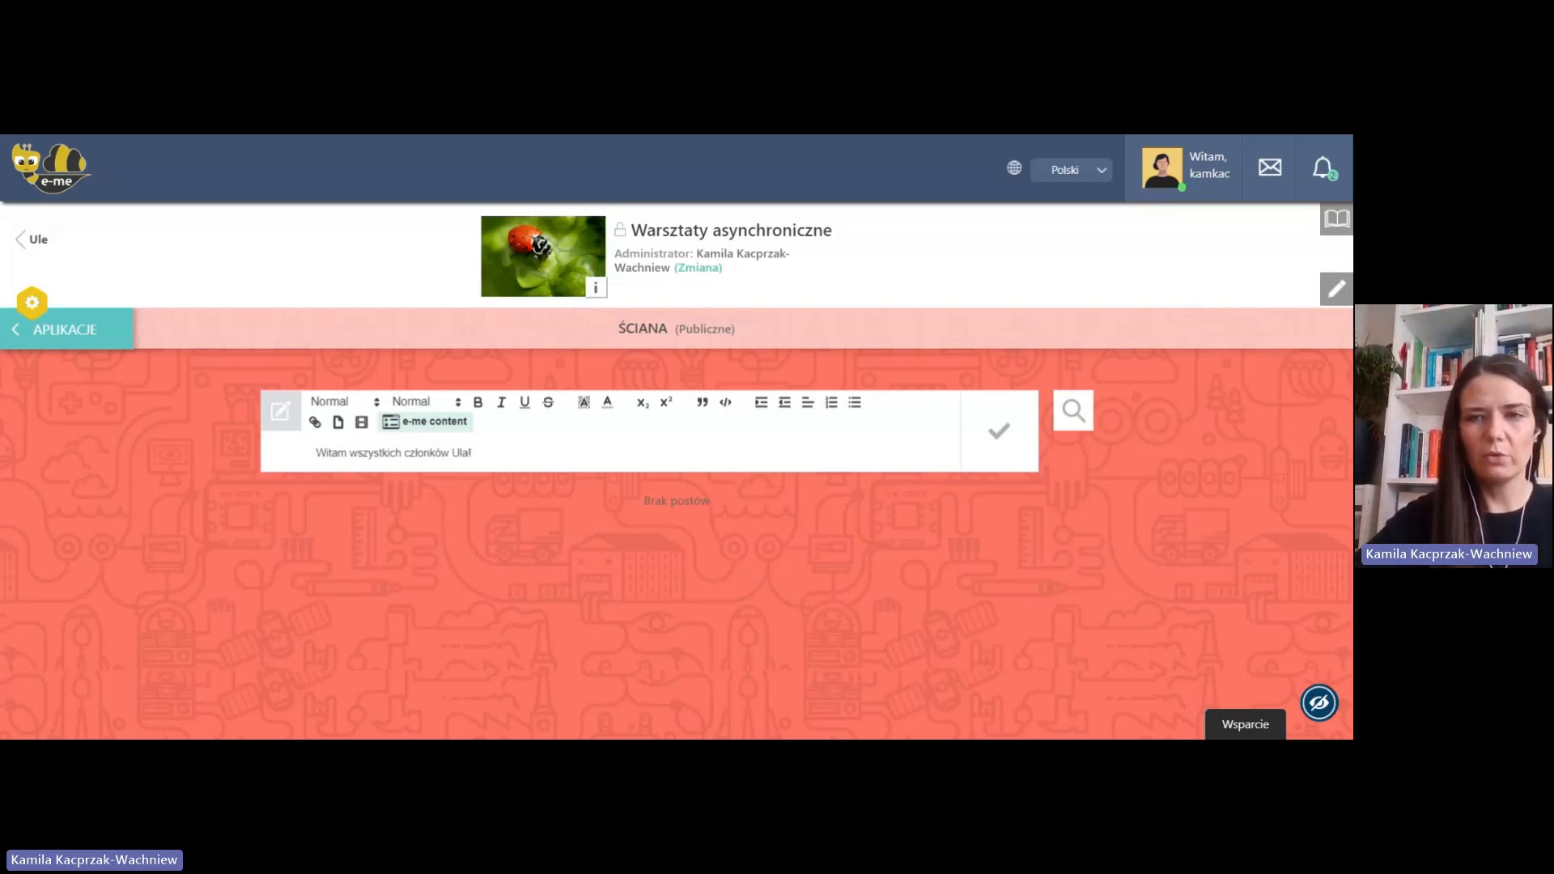
{"action": "left_click", "coordinate": [1006, 456]}
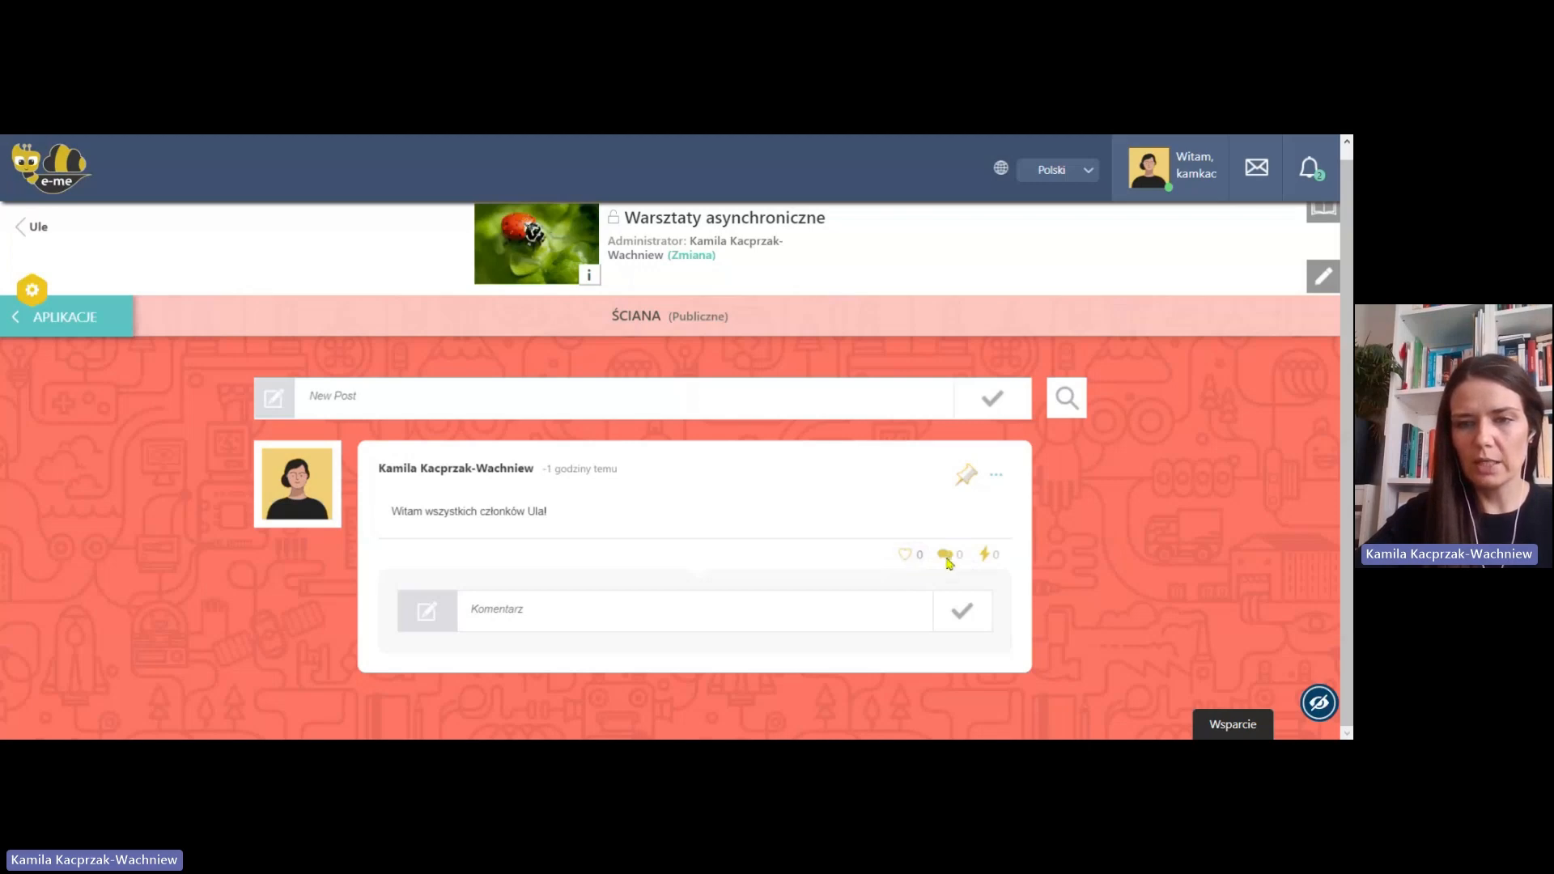
Look at the comment editor under the welcome post without entering a comment, and check the hive's applications page before returning to the wall.
{"action": "left_click", "coordinate": [514, 609]}
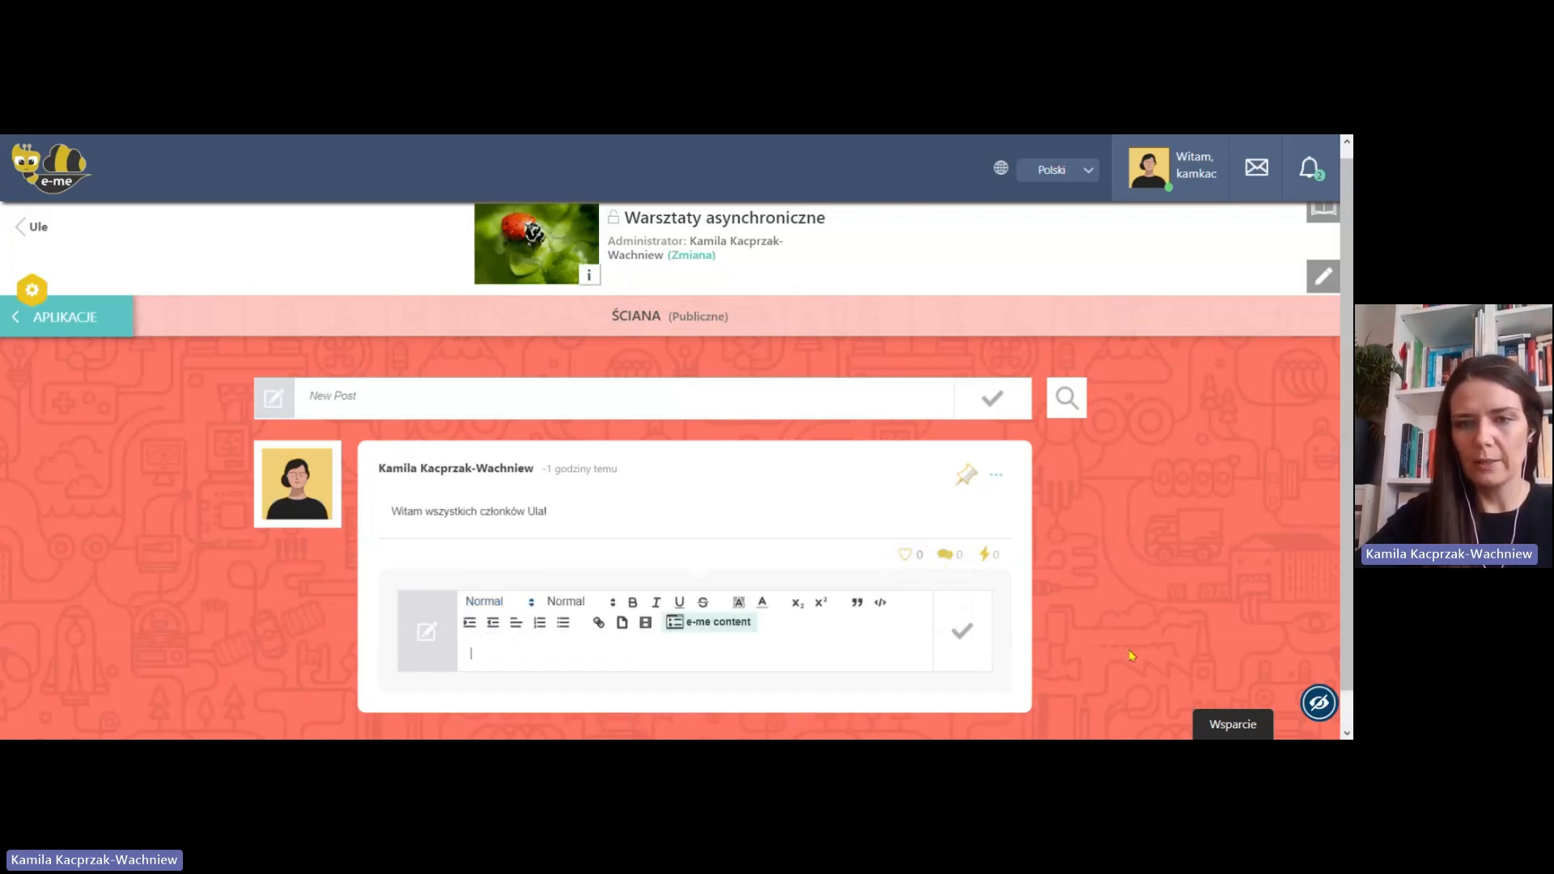
{"action": "left_click", "coordinate": [962, 629]}
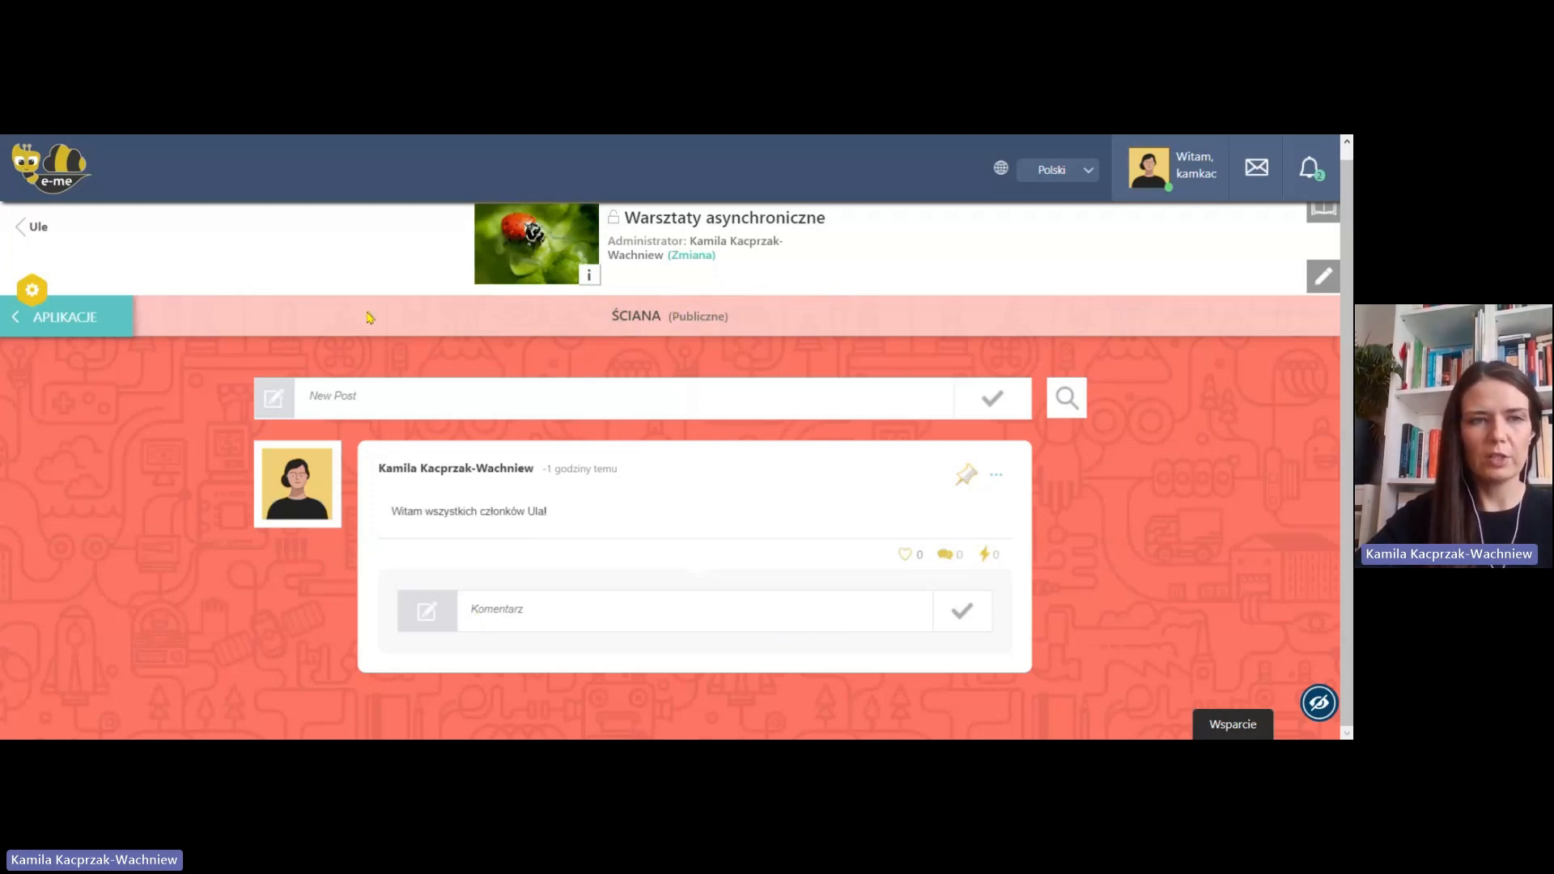
{"action": "left_click", "coordinate": [88, 334]}
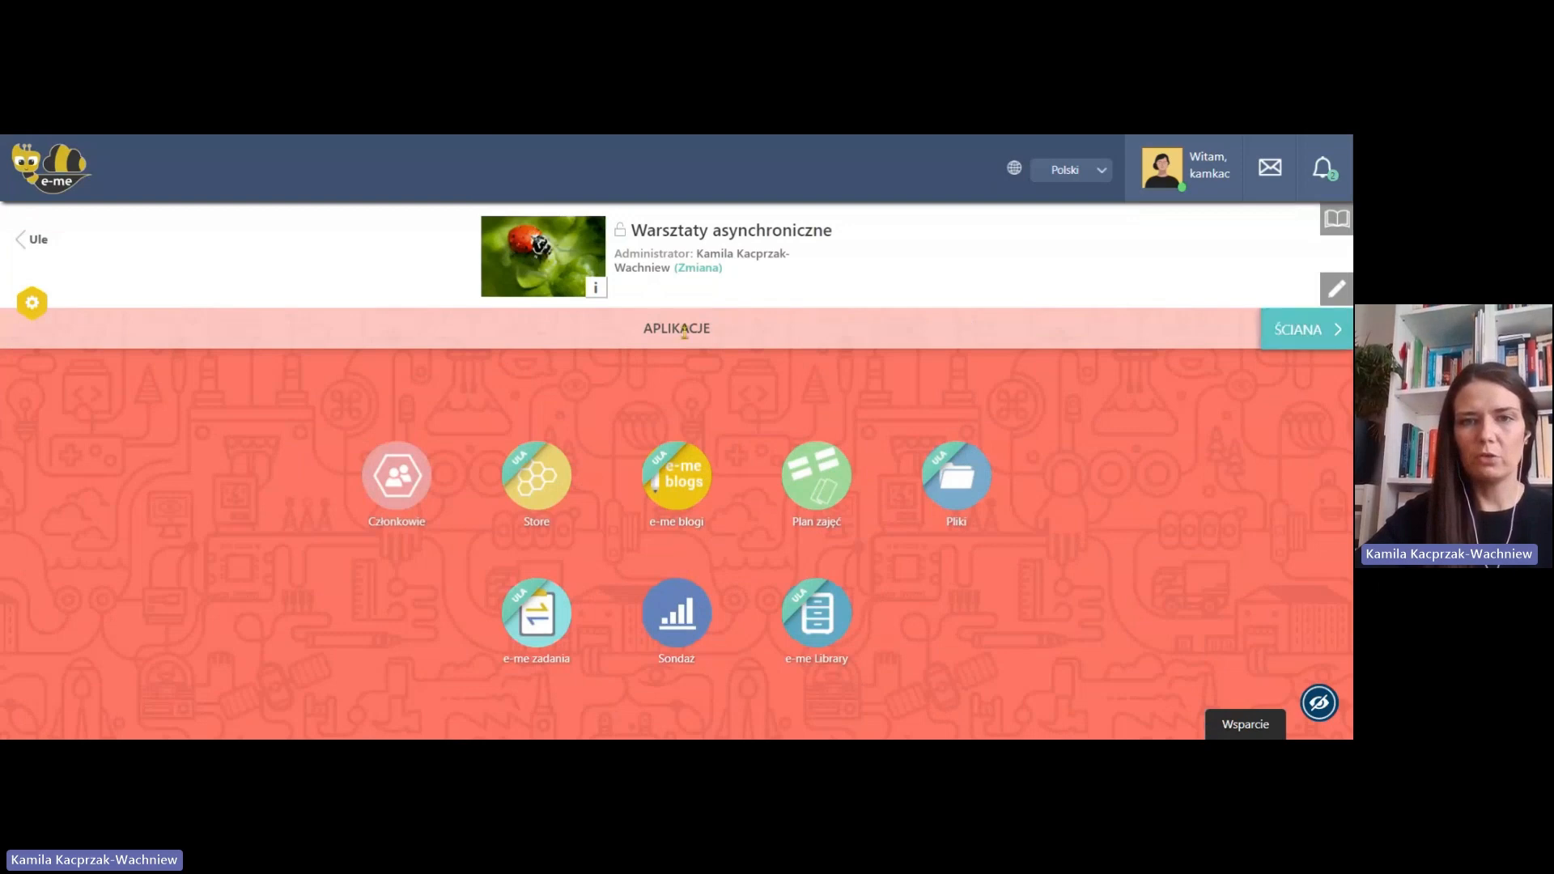
{"action": "left_click", "coordinate": [1317, 339]}
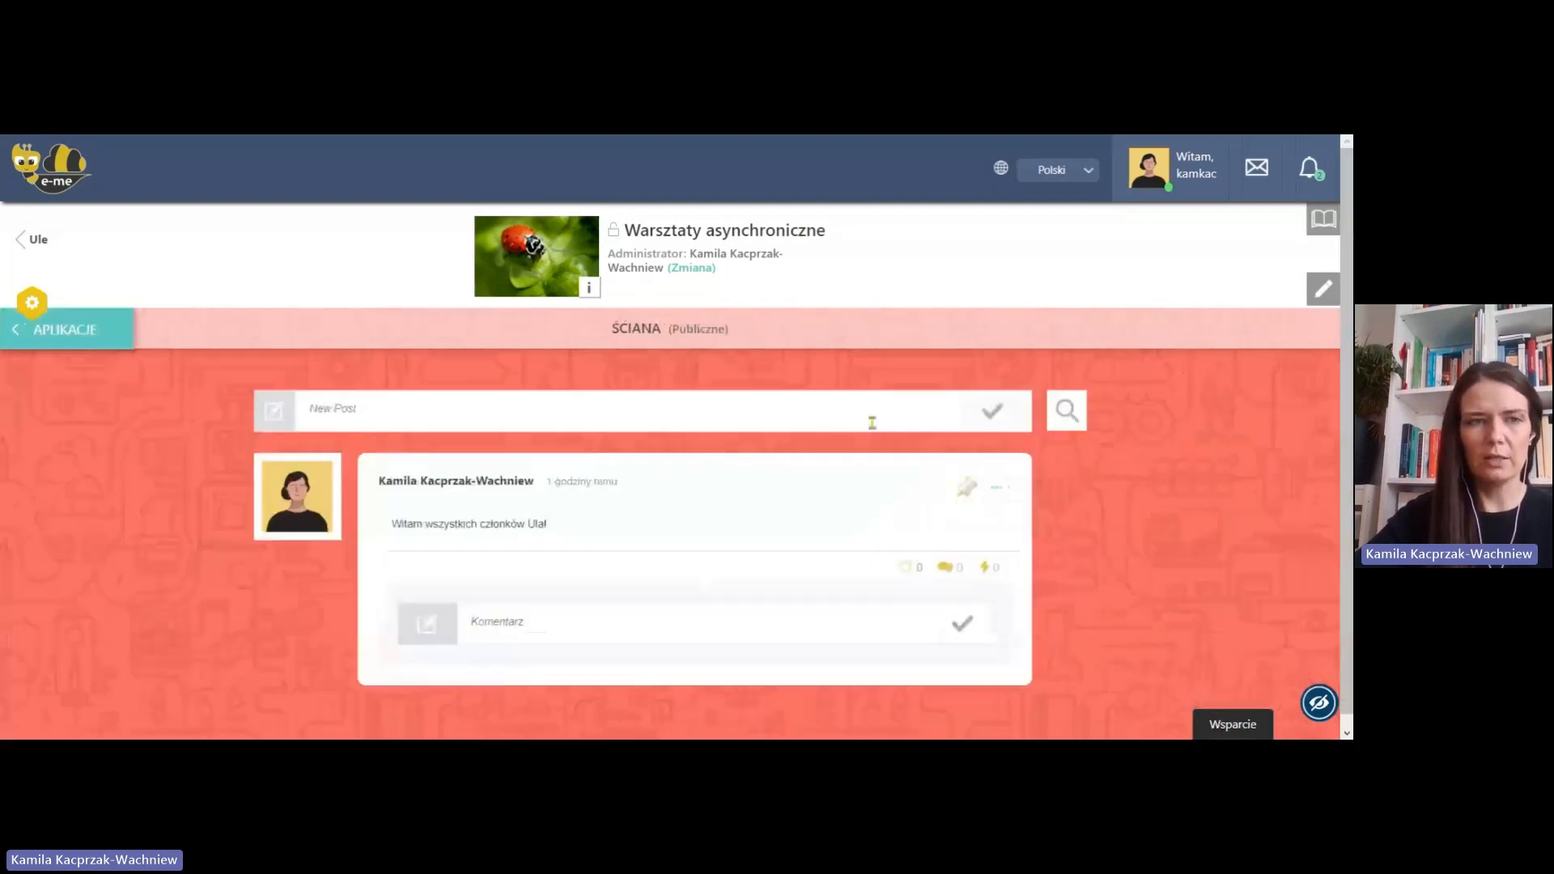
Go back to the e-me home page and reopen the "Warsztaty asynchroniczne" hive from Ule.
{"action": "left_click", "coordinate": [70, 177]}
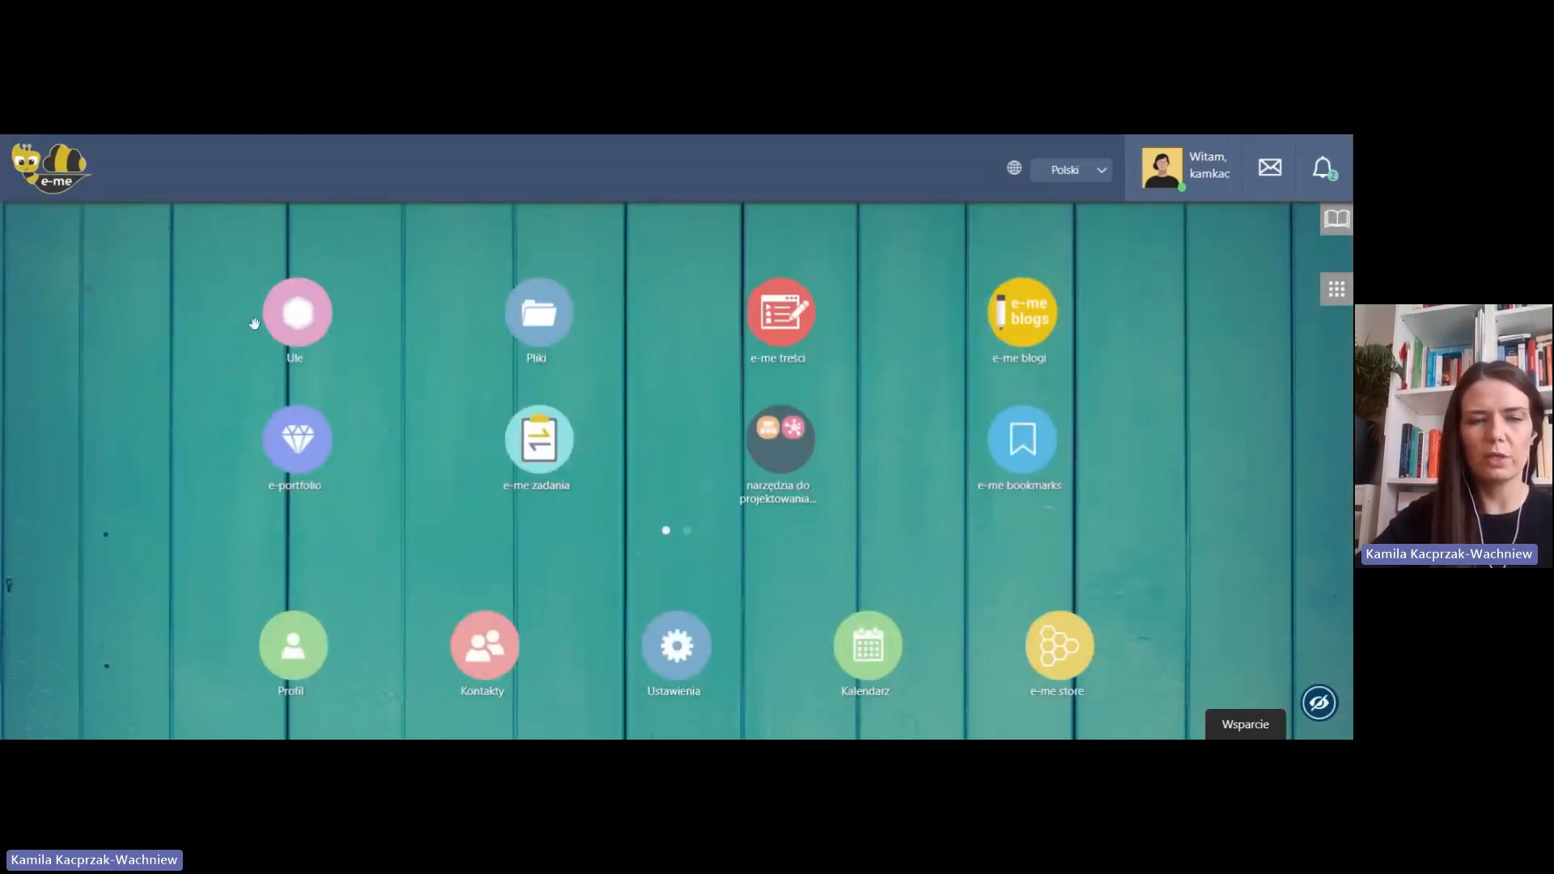
{"action": "left_click", "coordinate": [298, 328]}
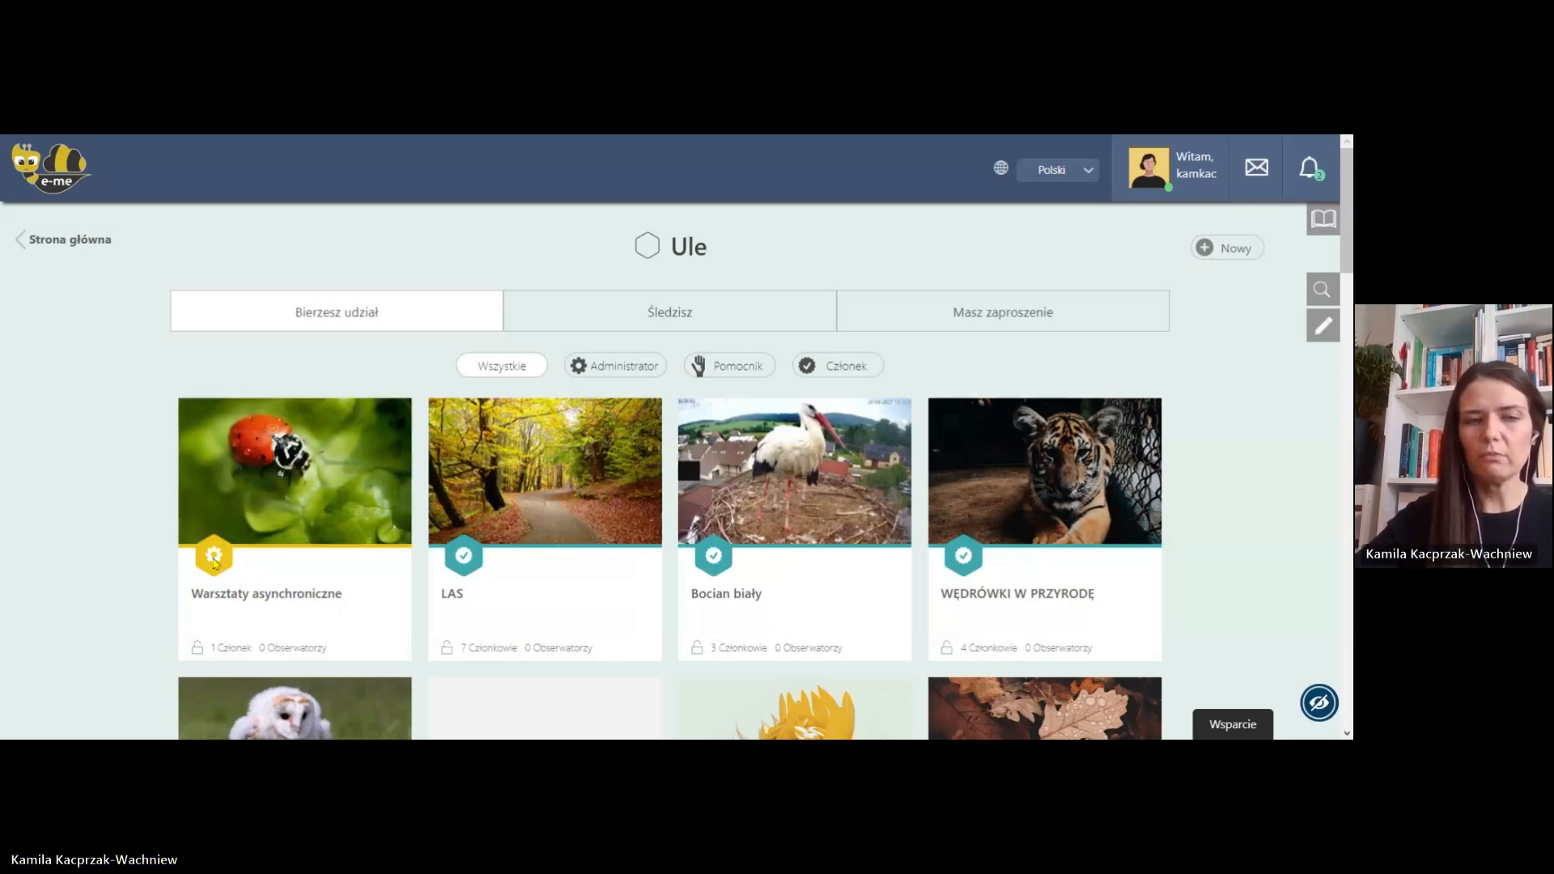
{"action": "left_click", "coordinate": [274, 509]}
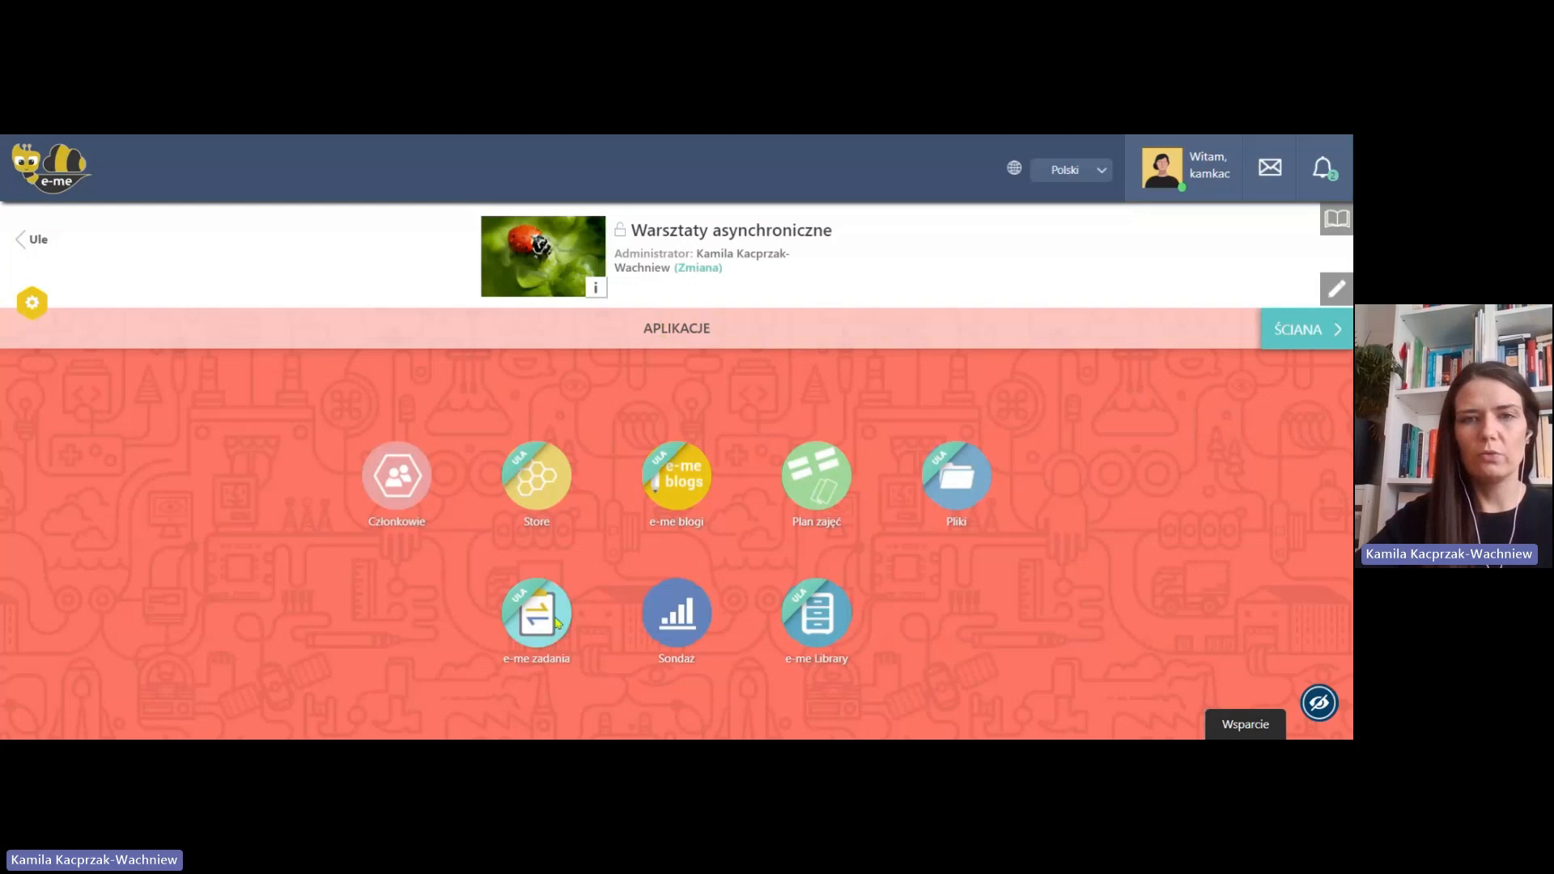
Review the hive's wall and the apps offered in its Store, and end on the wall.
{"action": "left_click", "coordinate": [1339, 333]}
{"action": "left_click", "coordinate": [77, 330]}
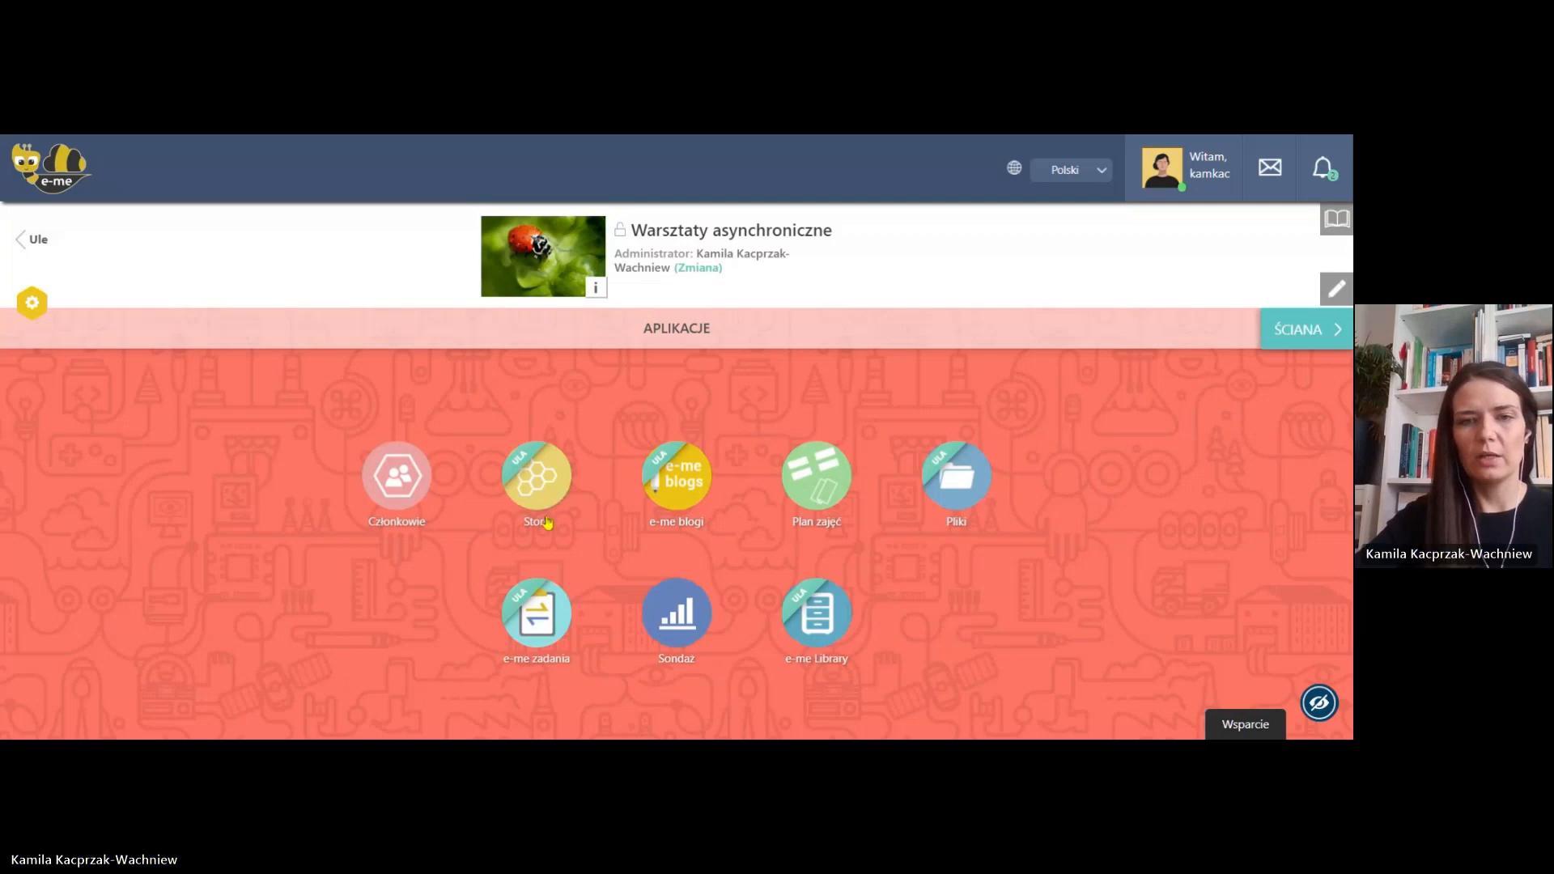
{"action": "left_click", "coordinate": [554, 492]}
{"action": "scroll", "coordinate": [738, 498], "scroll_direction": "down", "scroll_amount": 4}
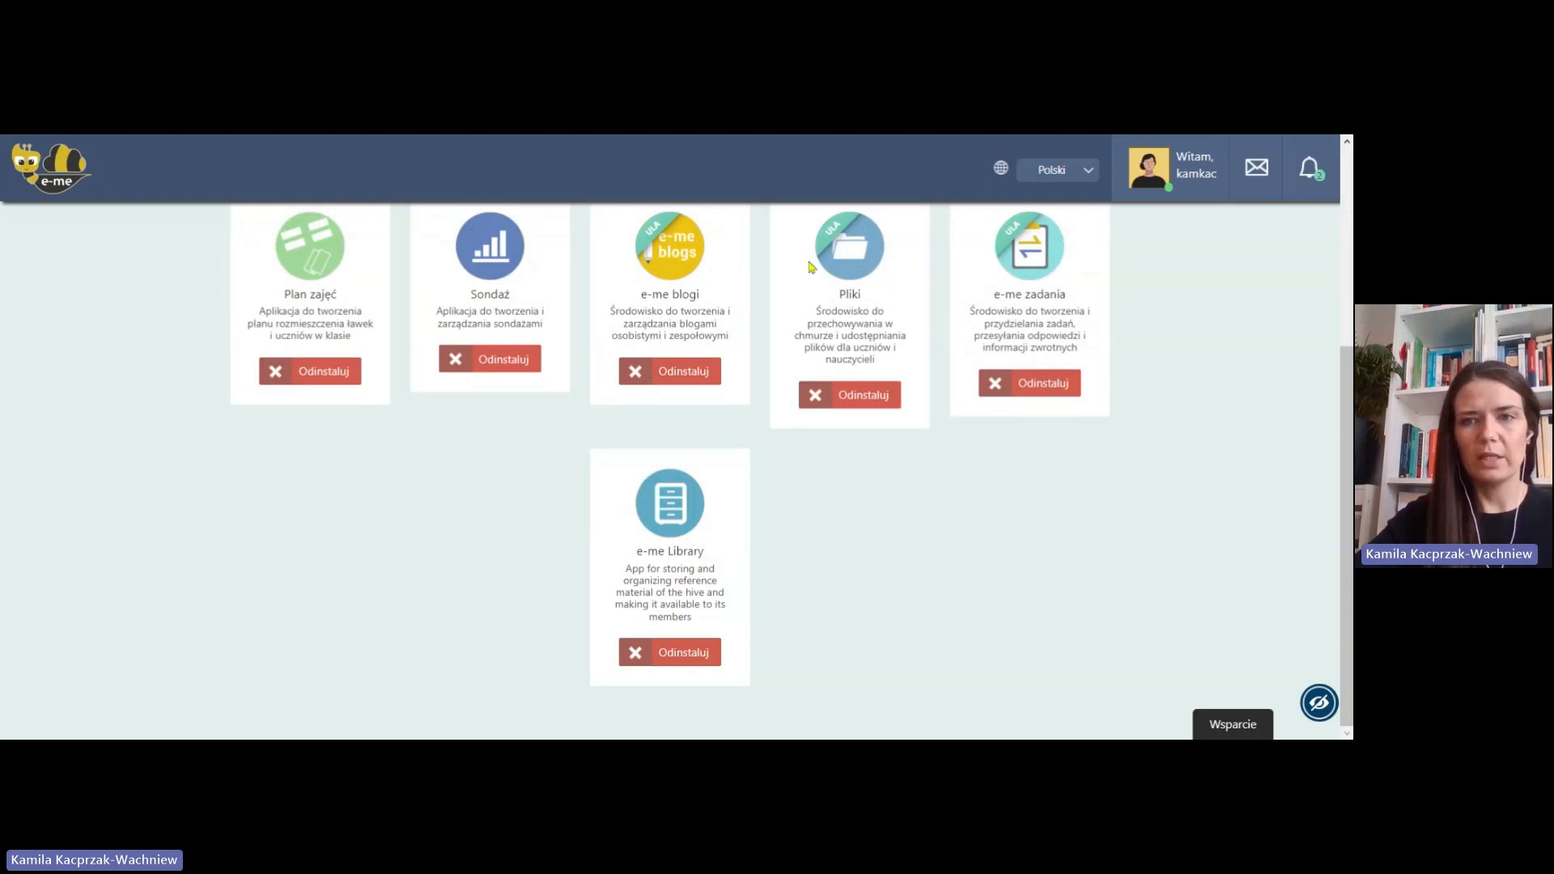
{"action": "scroll", "coordinate": [942, 347], "scroll_direction": "up", "scroll_amount": 5}
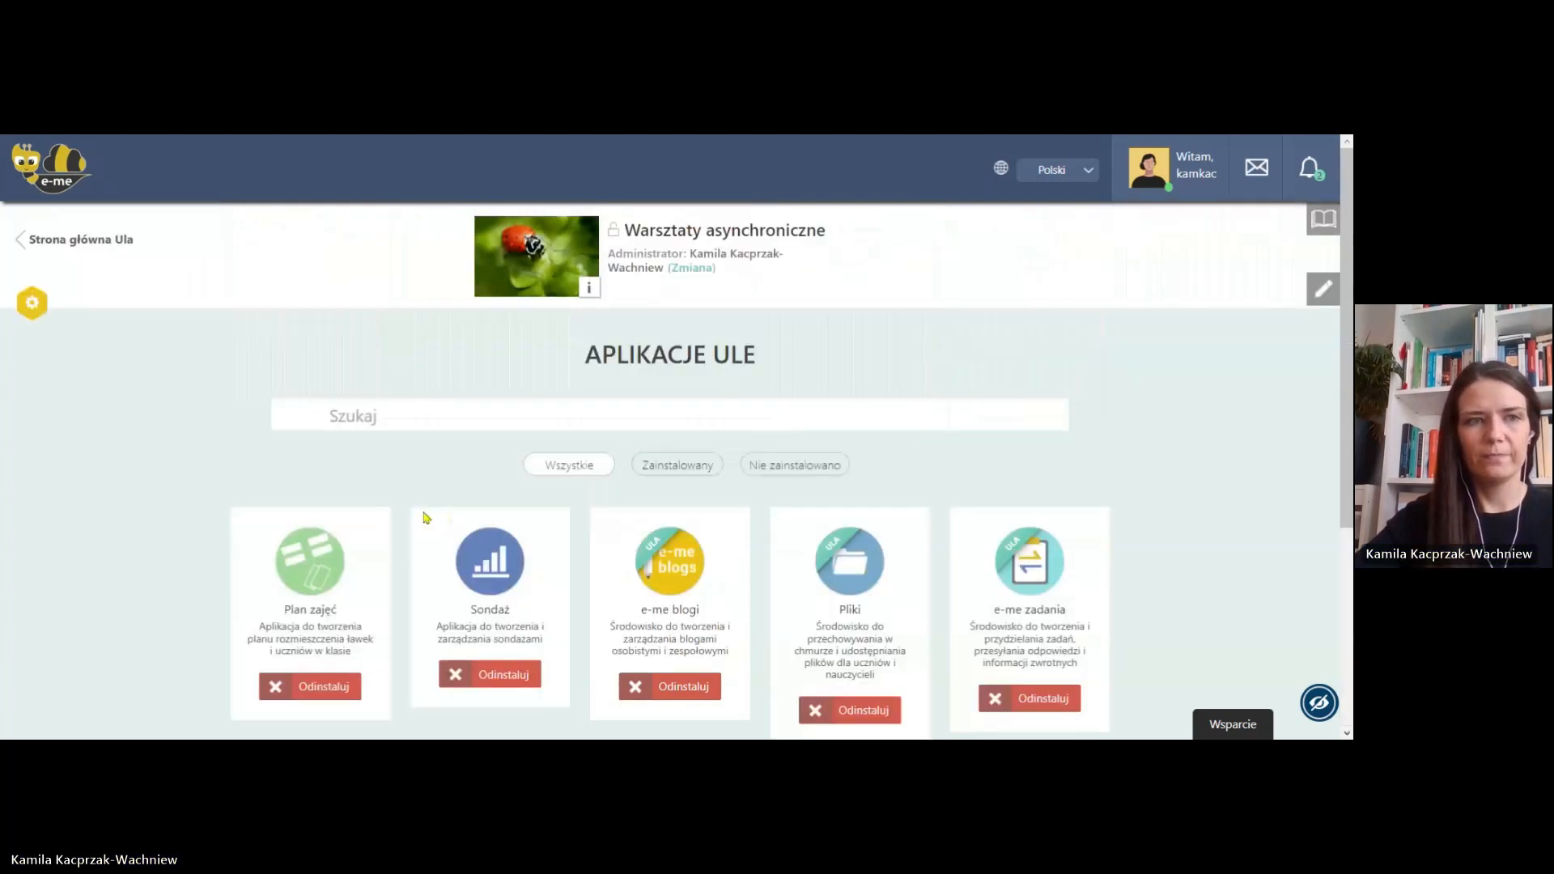
{"action": "left_click", "coordinate": [24, 259]}
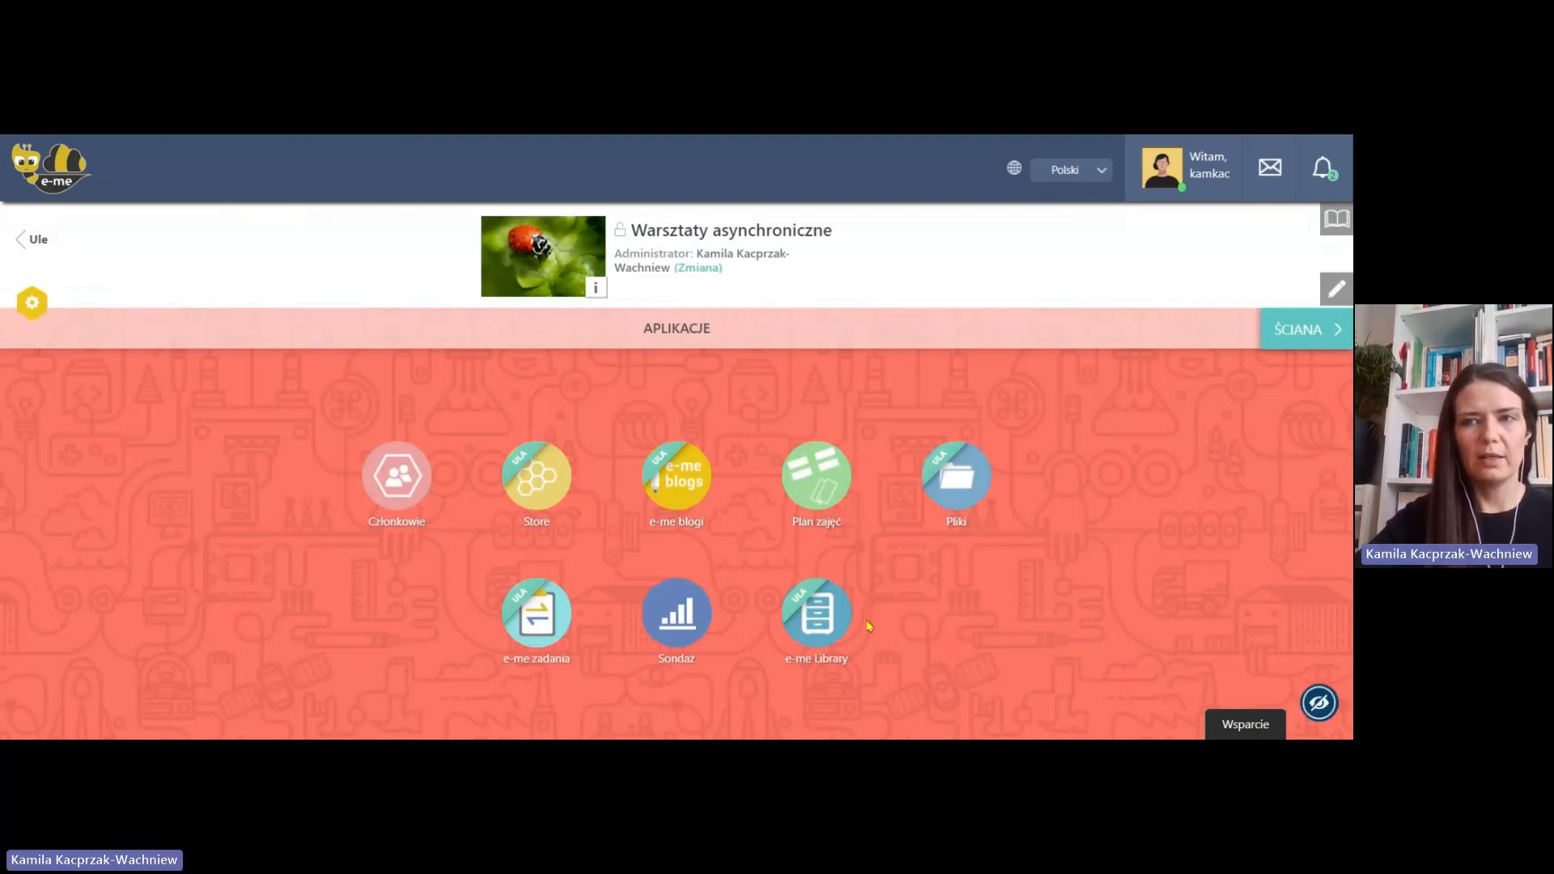
{"action": "left_click", "coordinate": [1305, 329]}
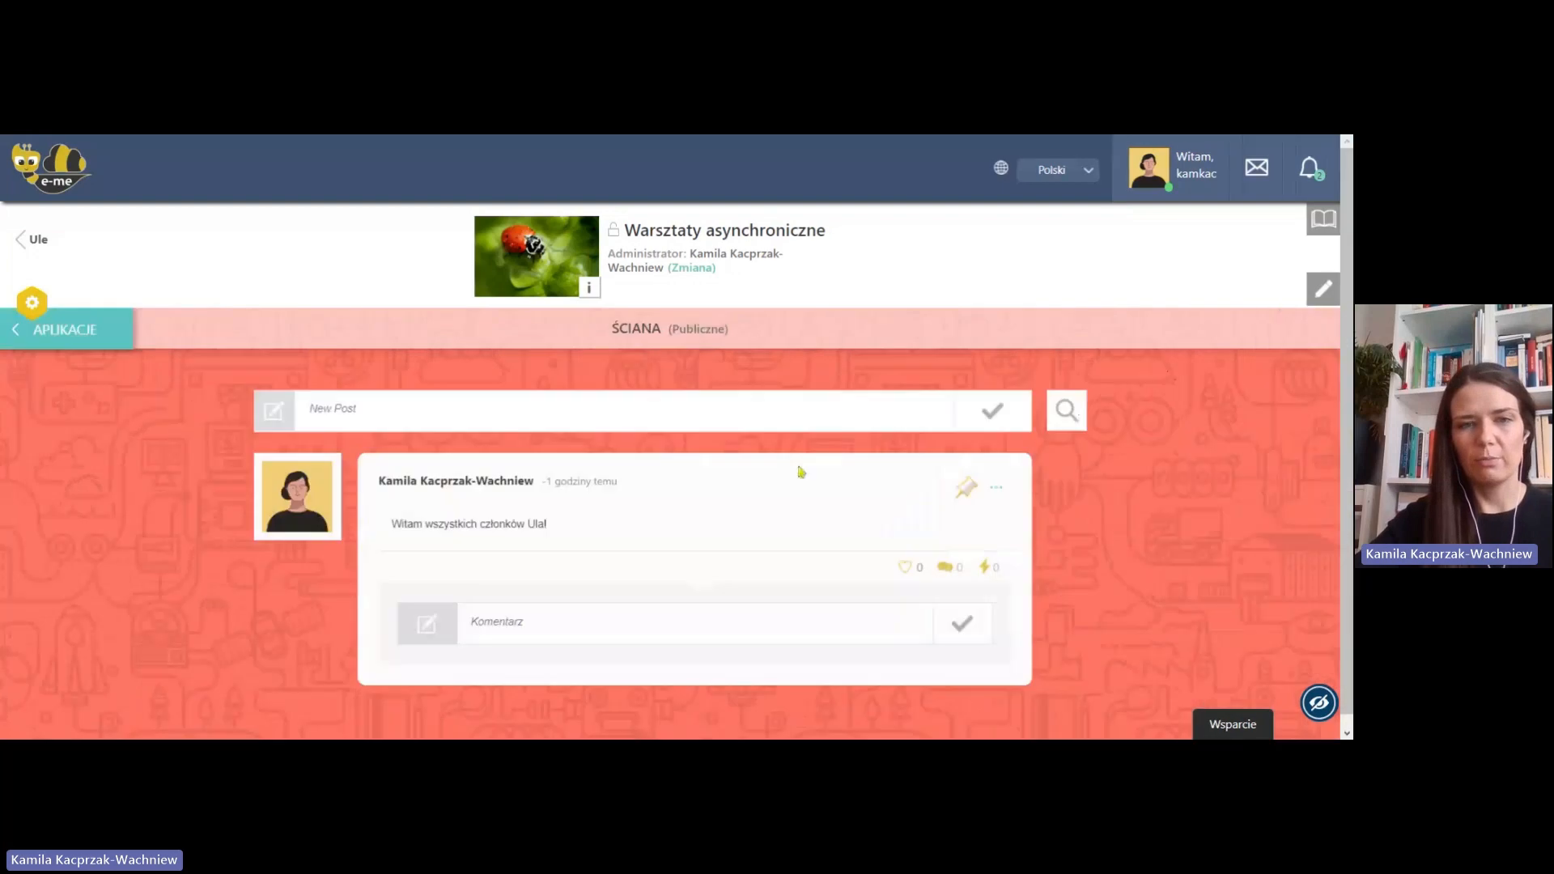